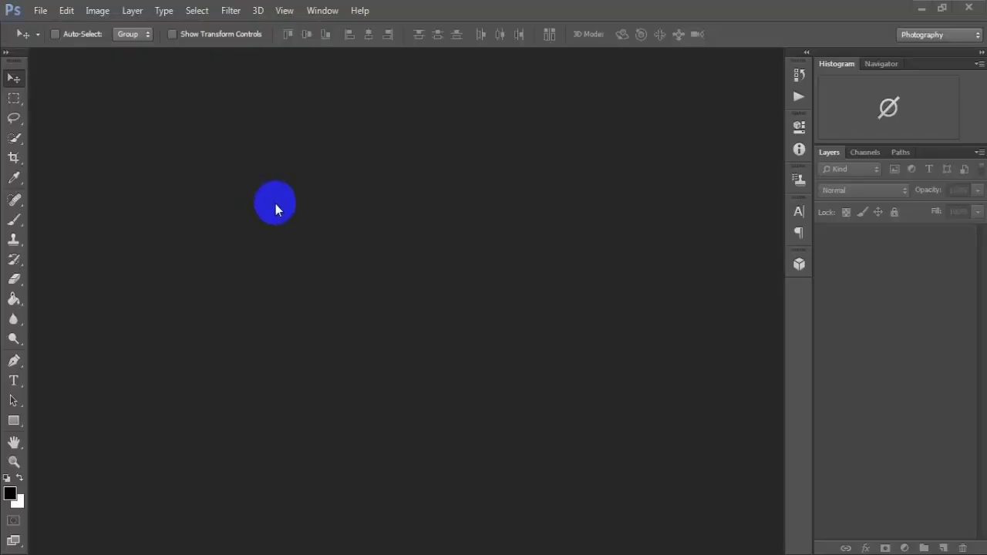
Start a new document and check width 1920, height 1080 and resolution 72 ppi
click(44, 12)
click(110, 27)
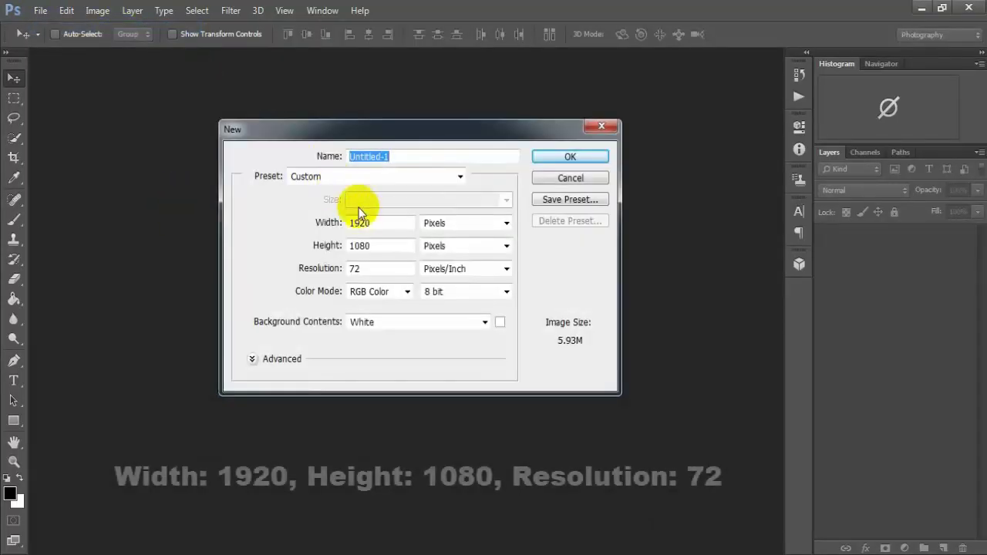
double_click(361, 223)
double_click(361, 246)
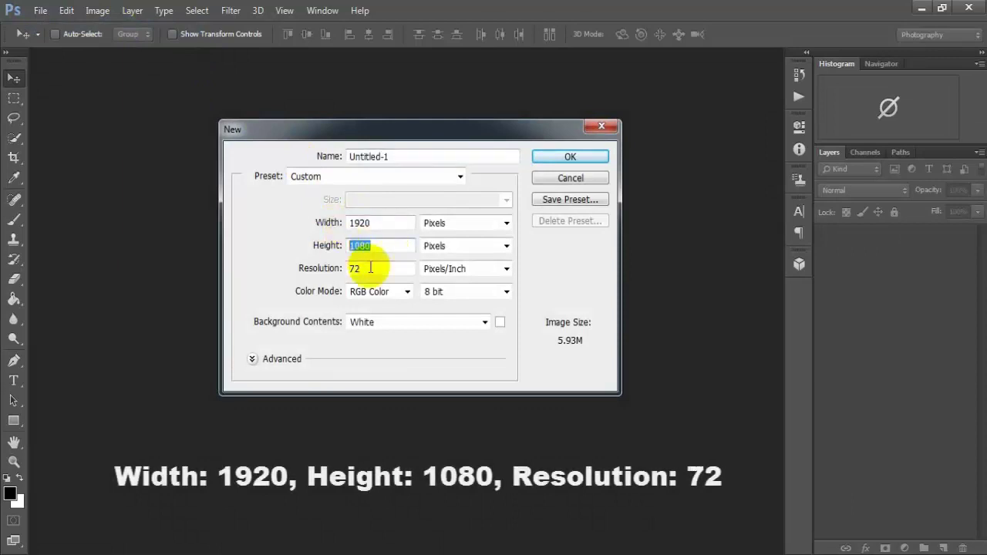
double_click(370, 268)
Create the document, dock it as a tab, and add a reversed Radial Gradient Fill layer
click(565, 159)
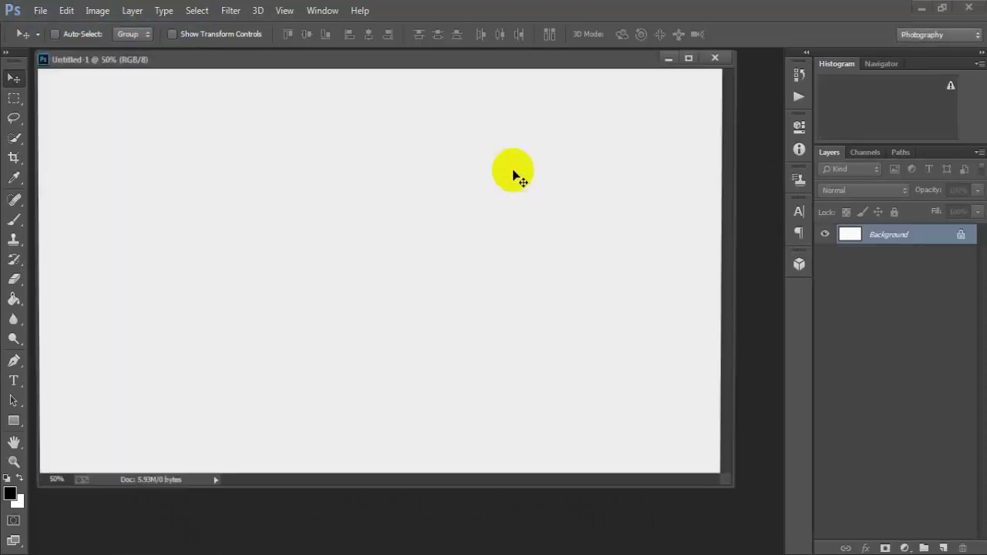
drag(393, 60, 410, 56)
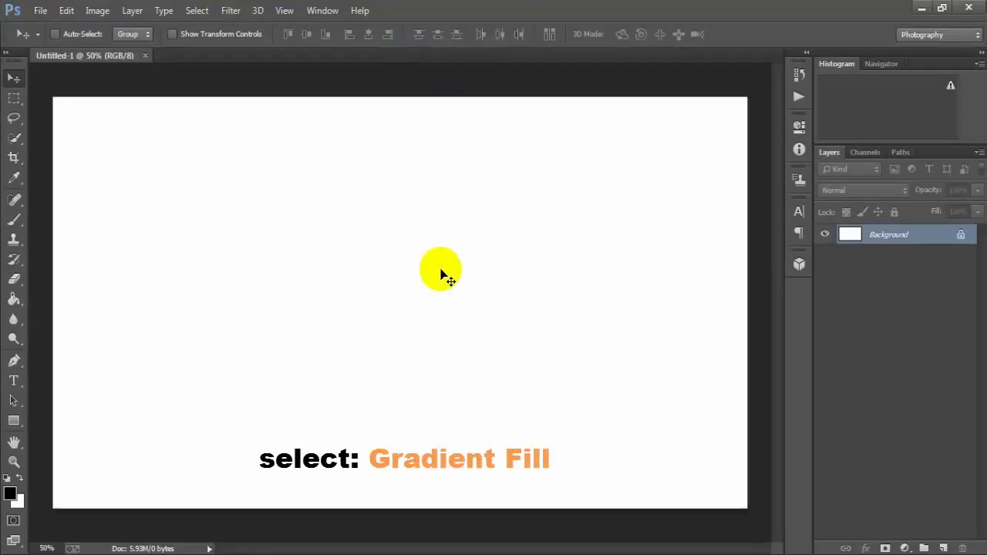
click(906, 547)
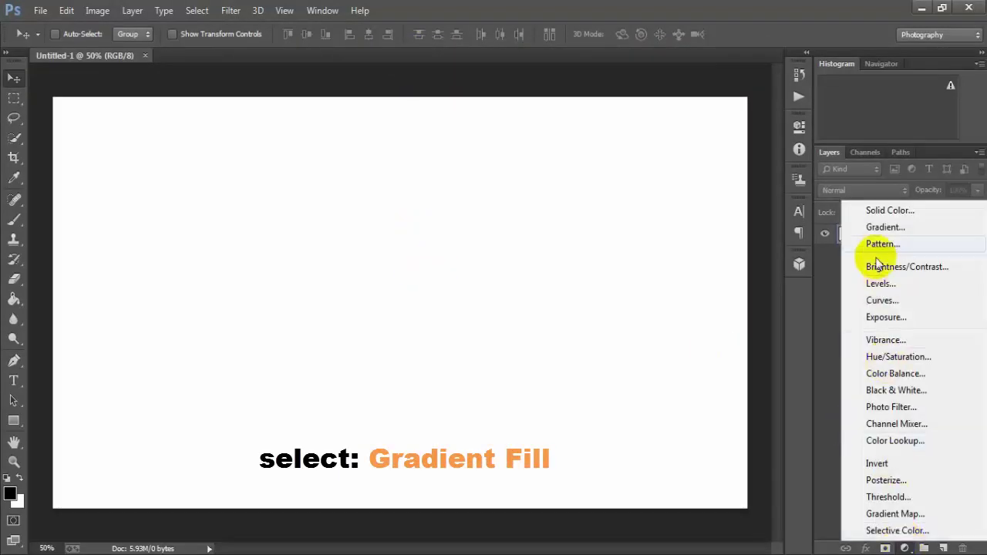
click(926, 229)
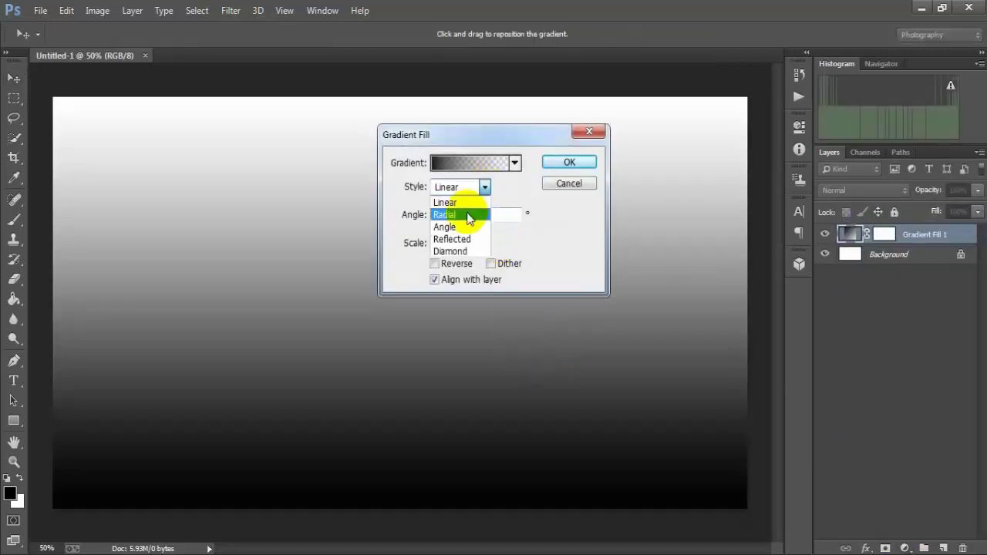
click(480, 216)
click(436, 264)
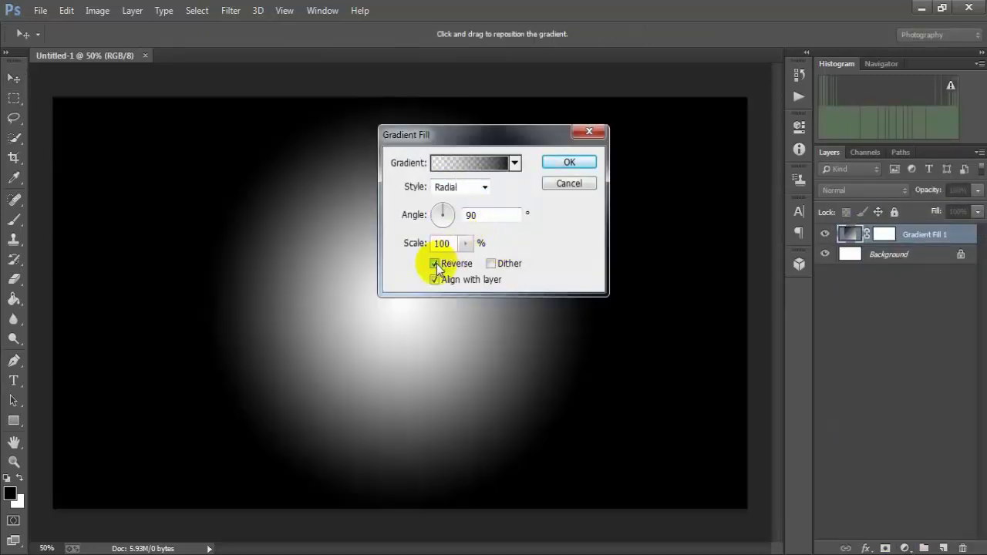
click(478, 165)
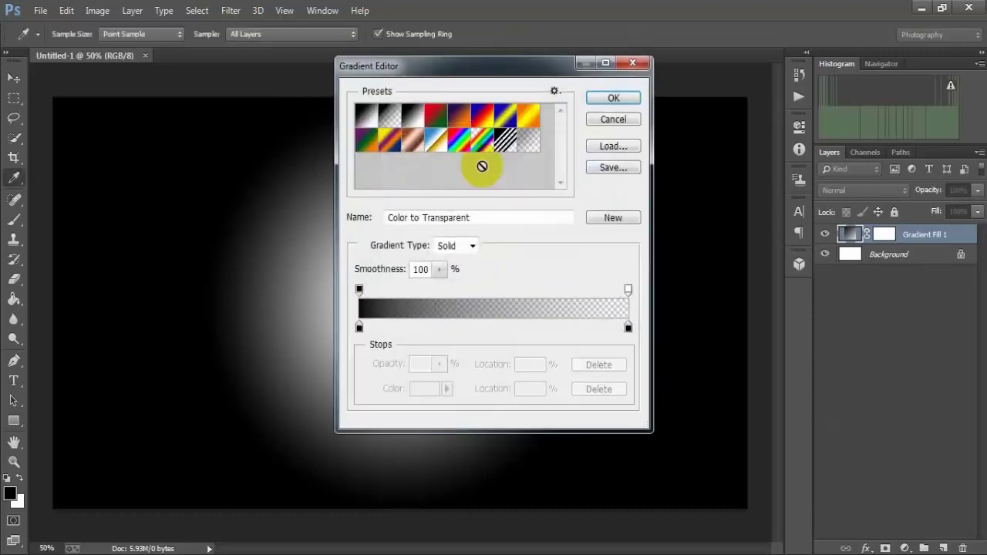
Start from the Violet, Orange preset and set the left stop to 010101
click(466, 114)
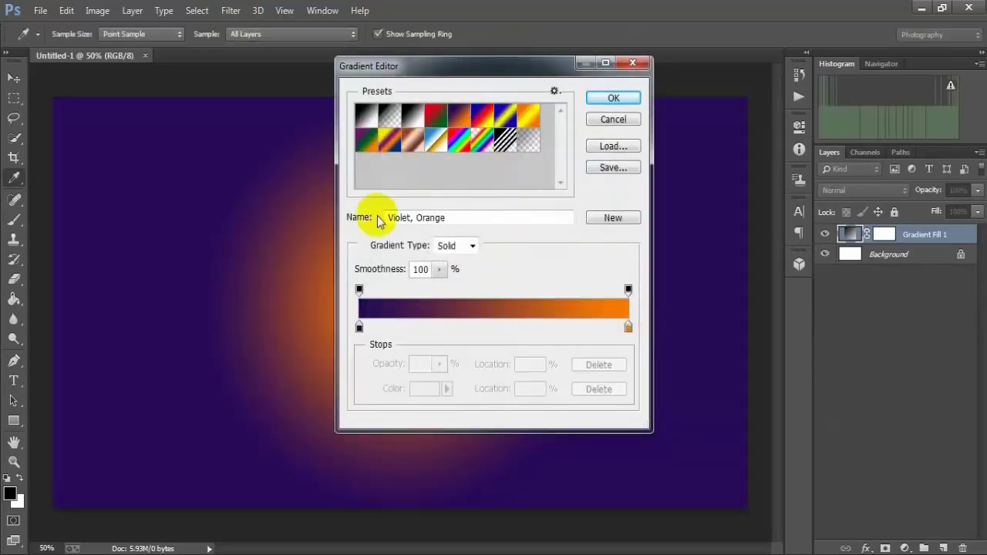
click(359, 327)
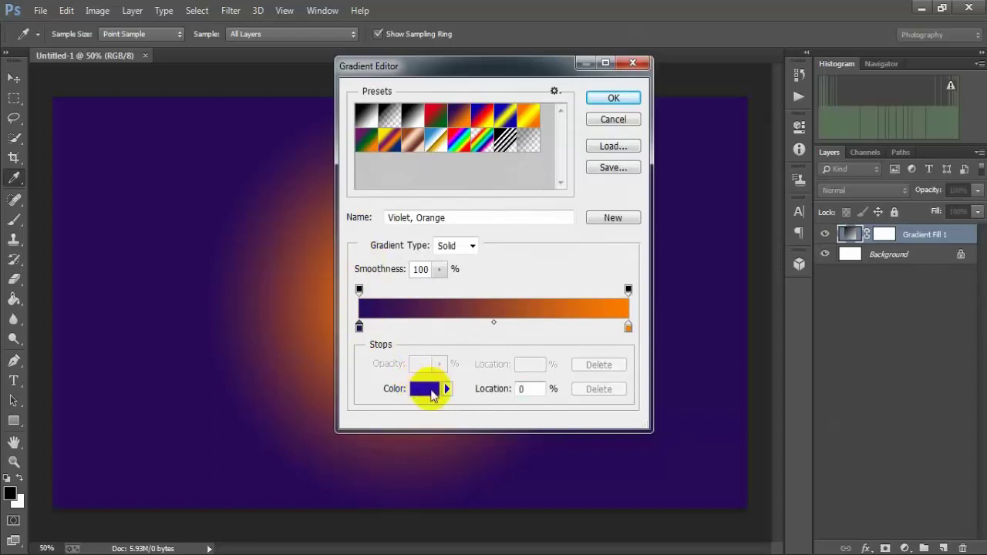
click(428, 388)
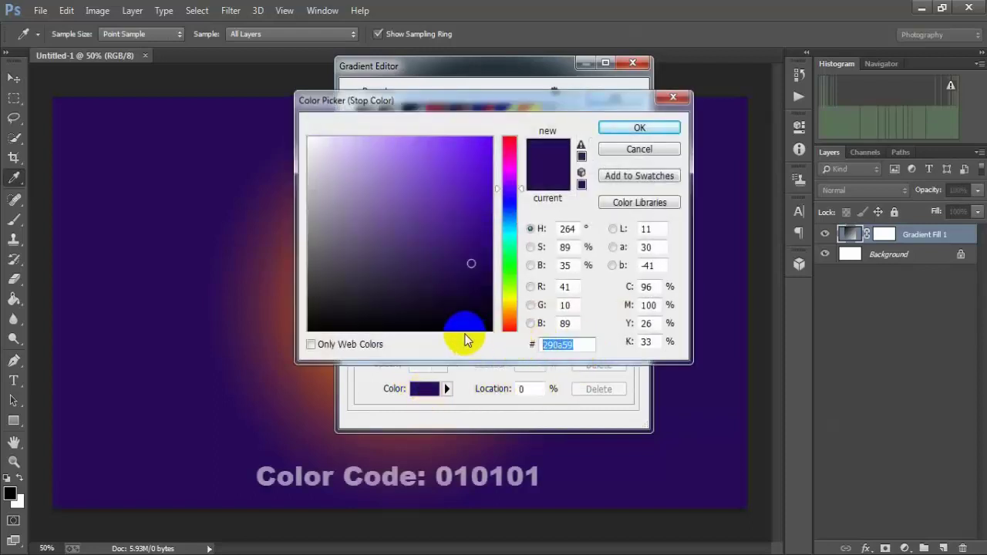
text(01010)
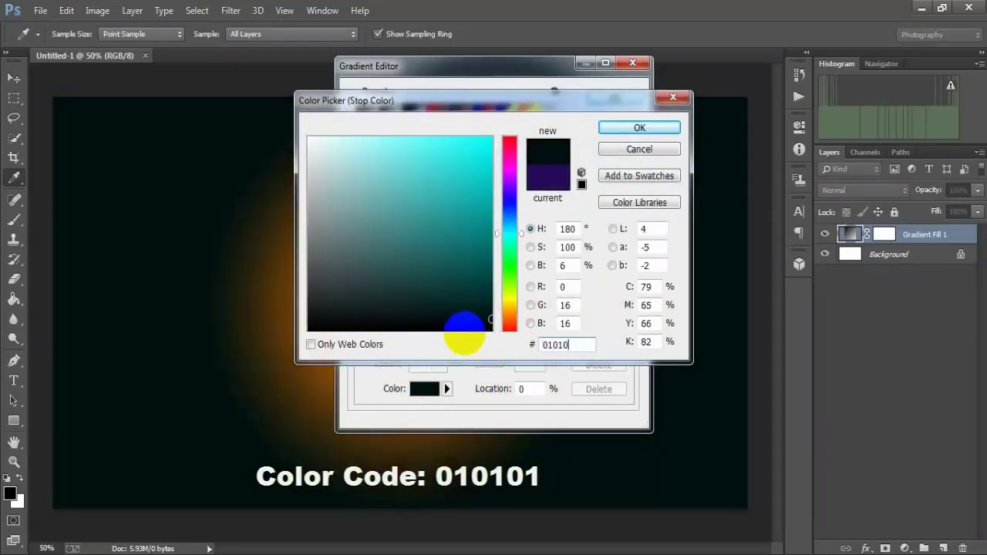
text(1)
click(614, 128)
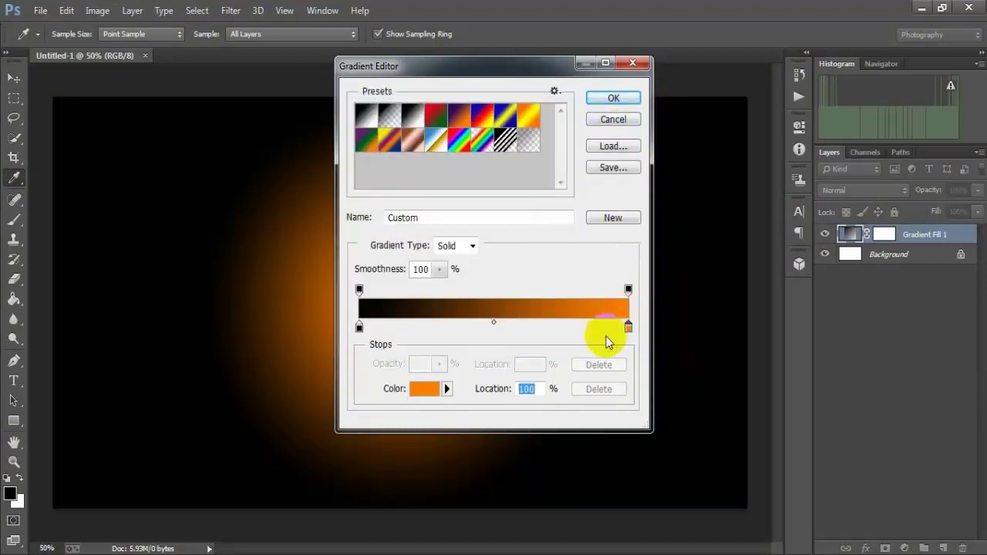
Set the right gradient stop to dark red 893030 and keep the gradient
click(417, 391)
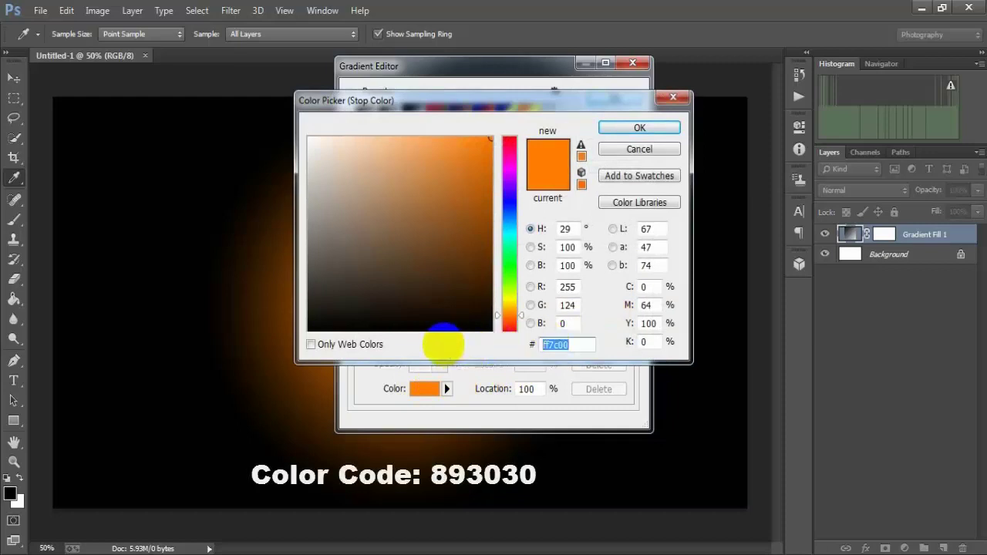
text(8930)
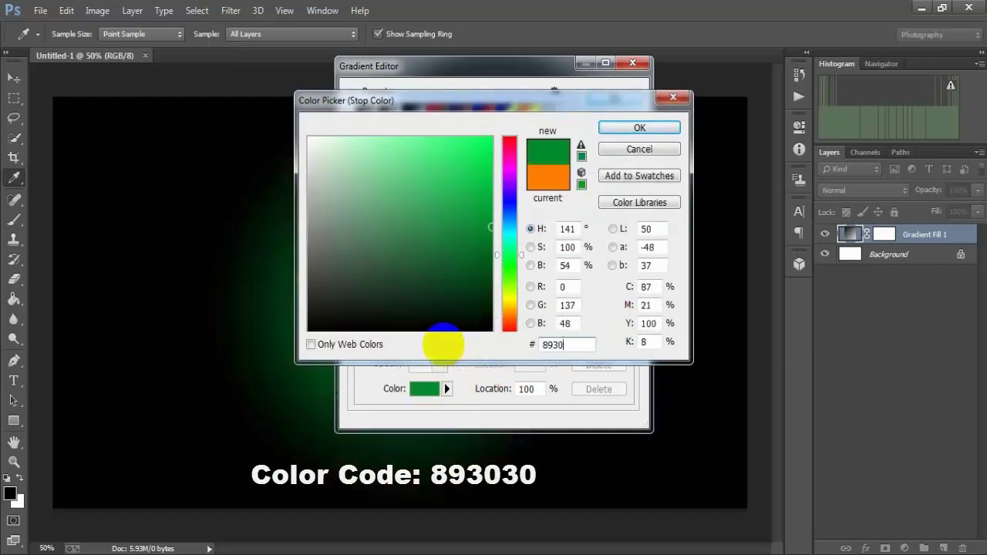
text(30)
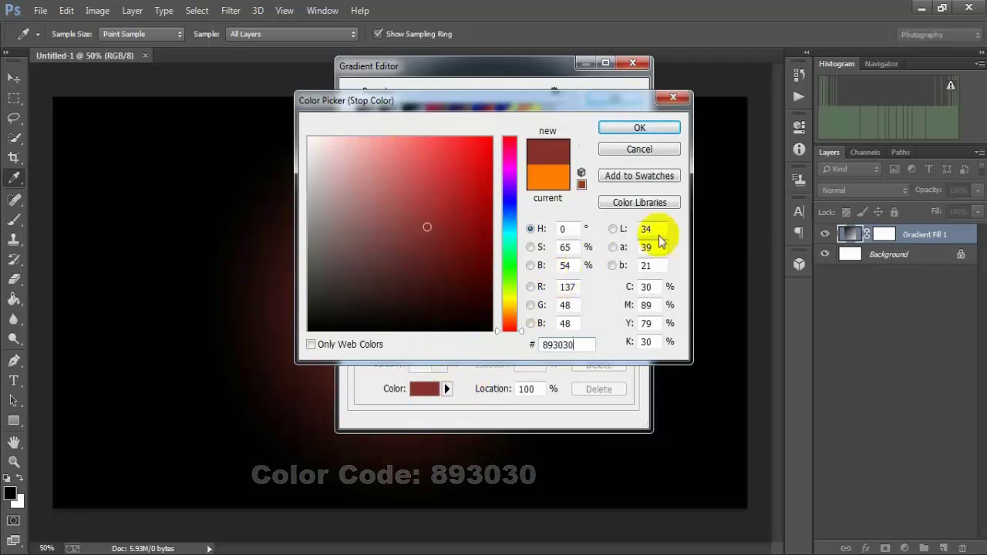
click(628, 130)
click(617, 99)
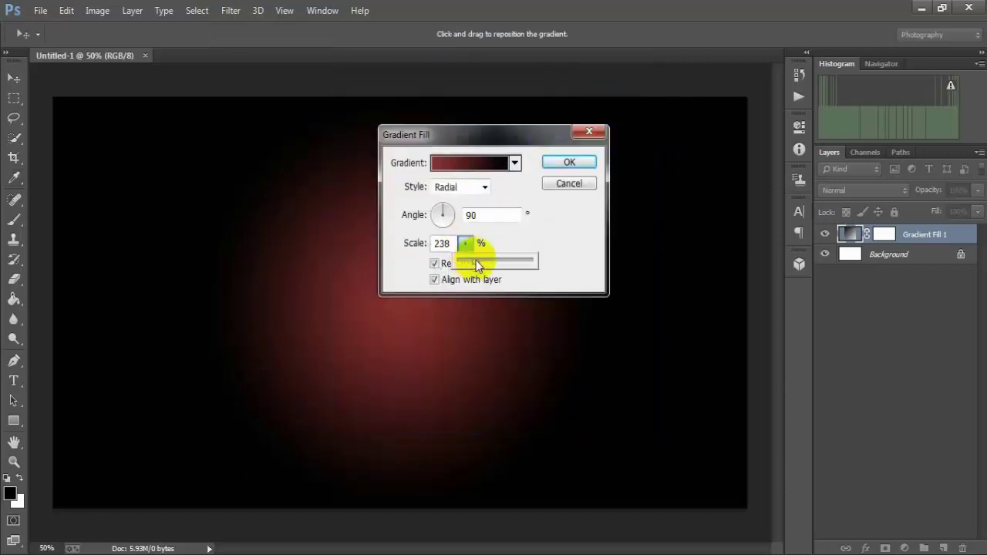
Raise the gradient Scale to about 347% and apply the fill
drag(481, 260, 486, 263)
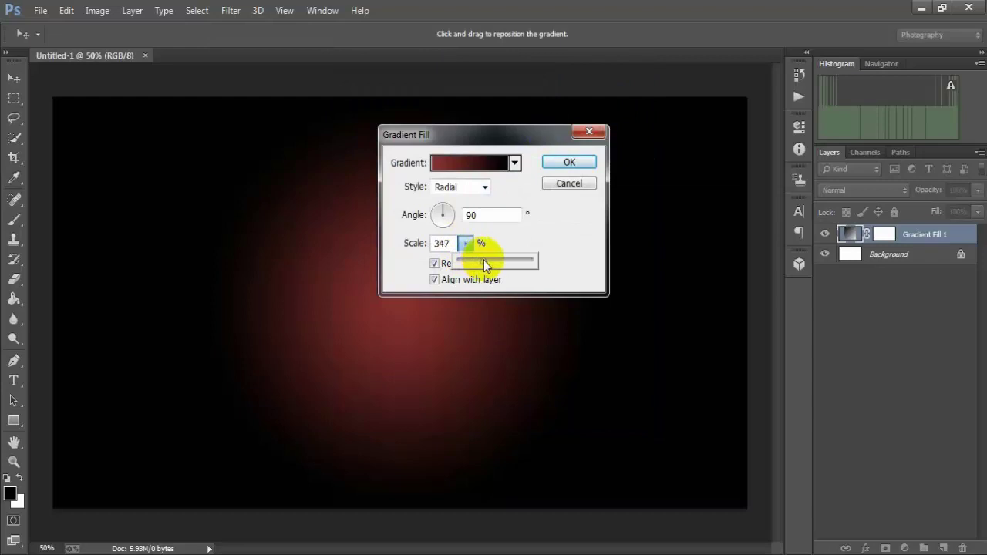
drag(482, 260, 483, 263)
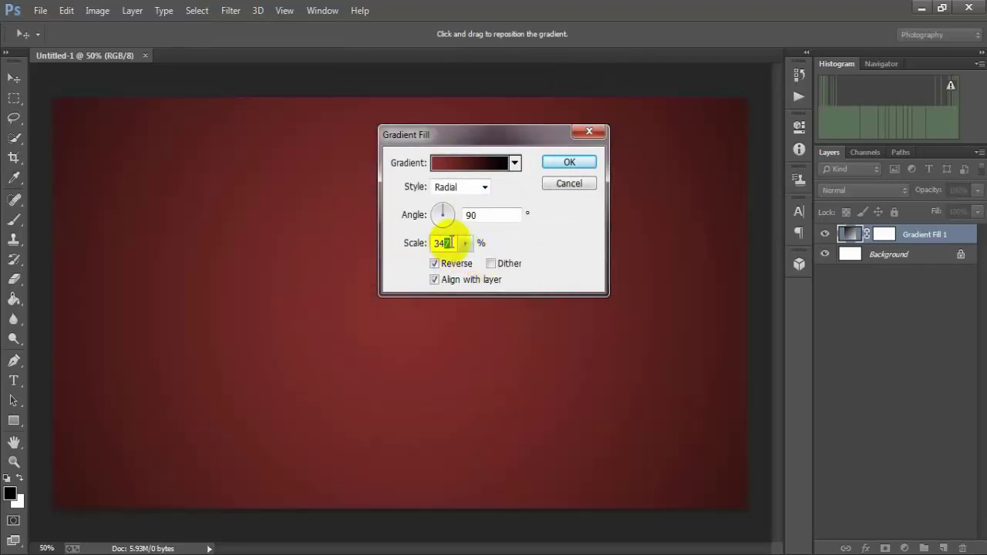
key(Return)
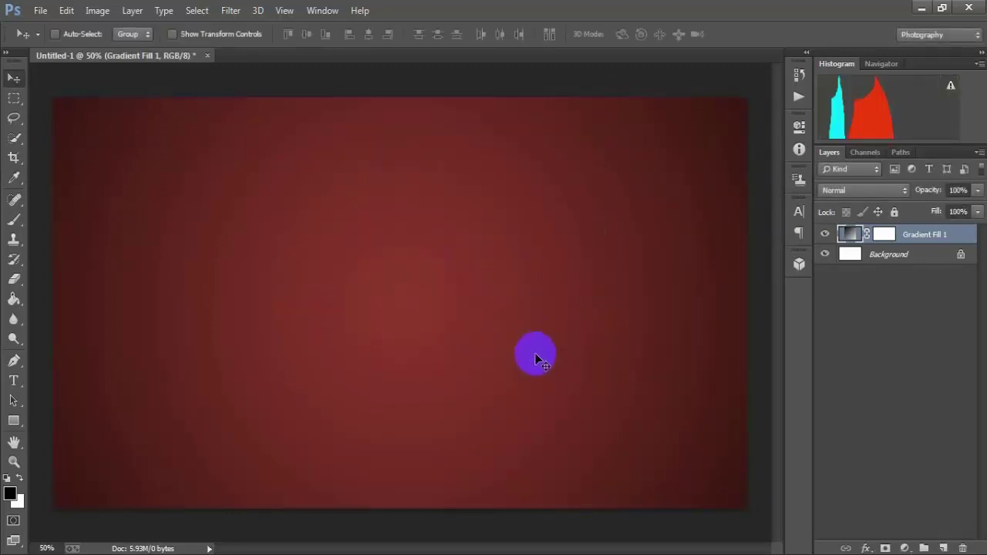
Drag a roughly 850 × 406 px rectangular marquee on the canvas's left side
click(825, 234)
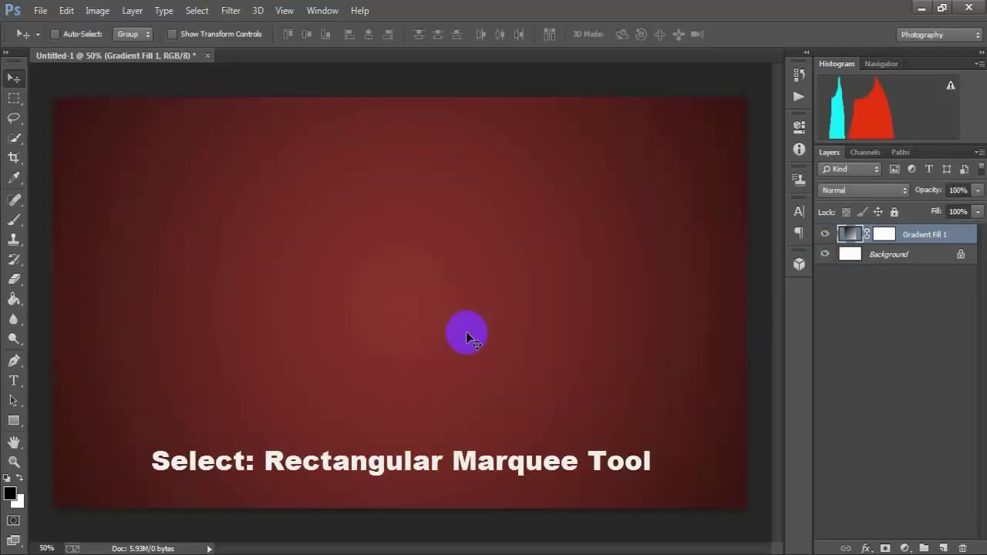
click(15, 100)
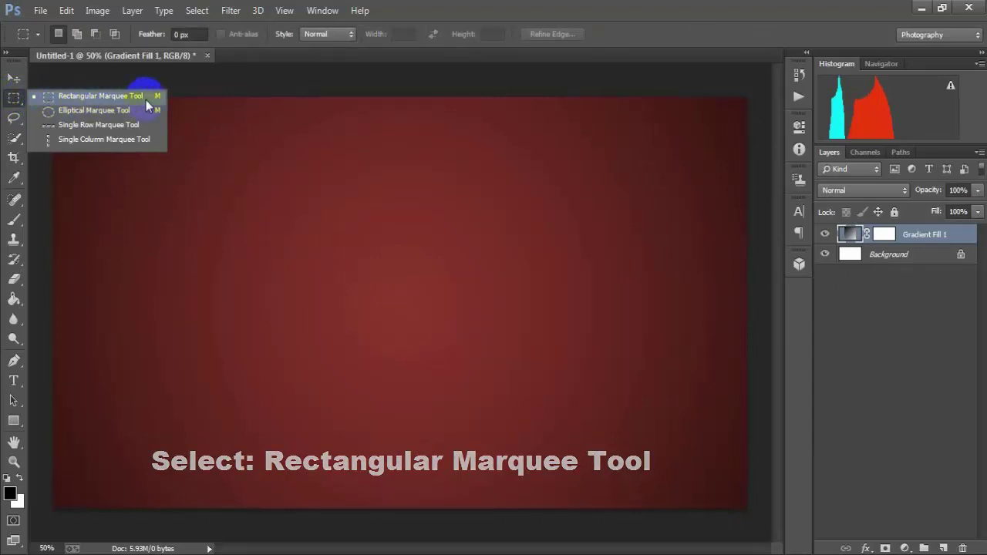
click(146, 100)
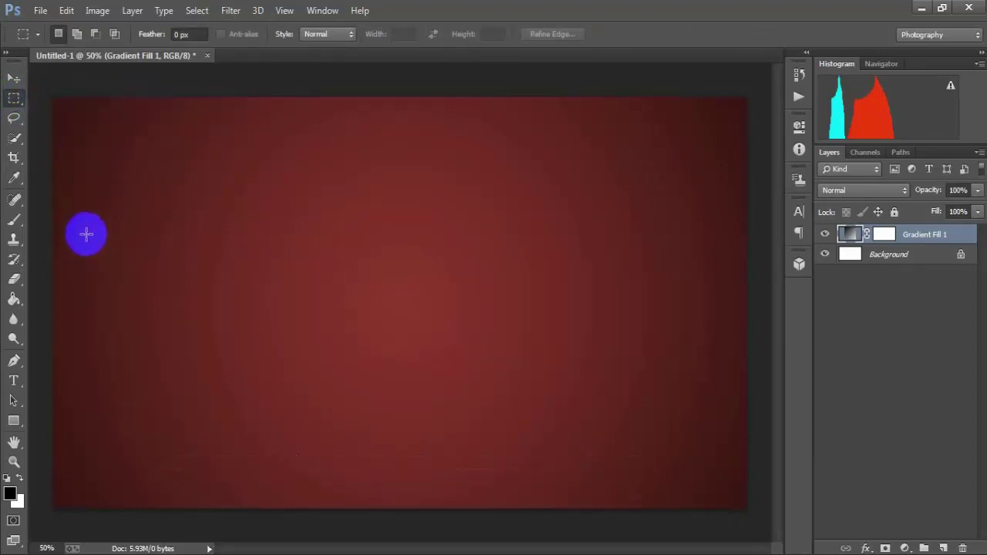
drag(86, 234, 344, 378)
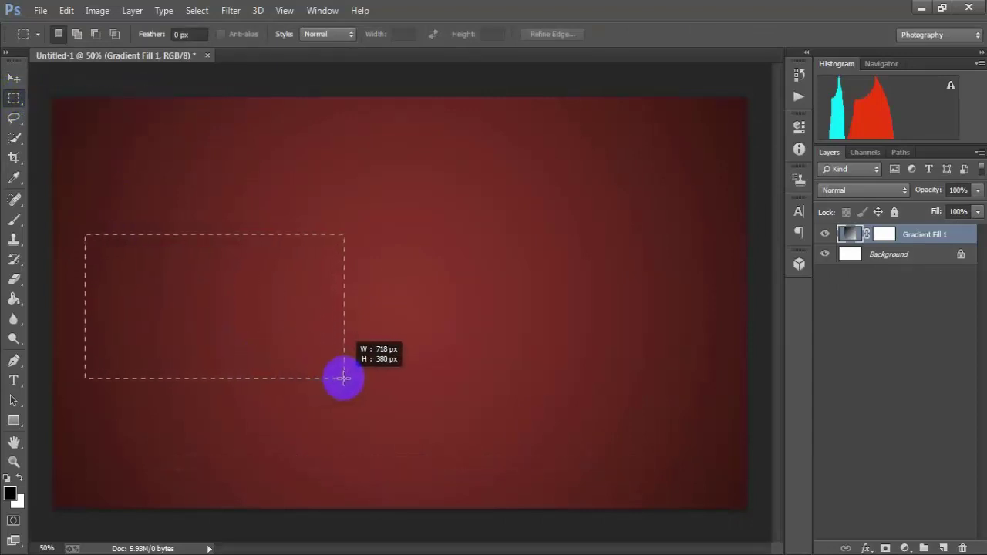
drag(344, 378, 392, 388)
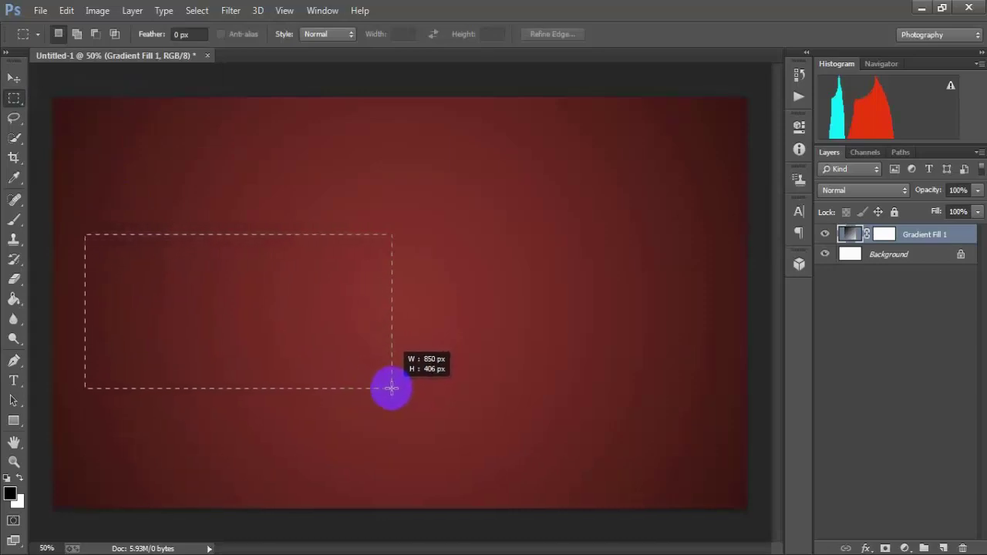
drag(392, 388, 390, 398)
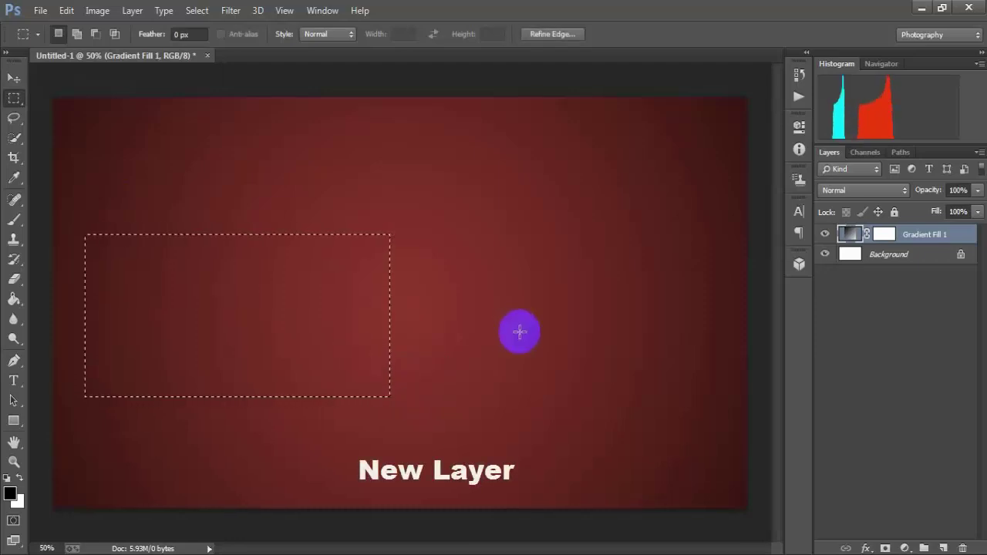
Add a new empty layer and set the foreground colour to mid-grey
click(943, 549)
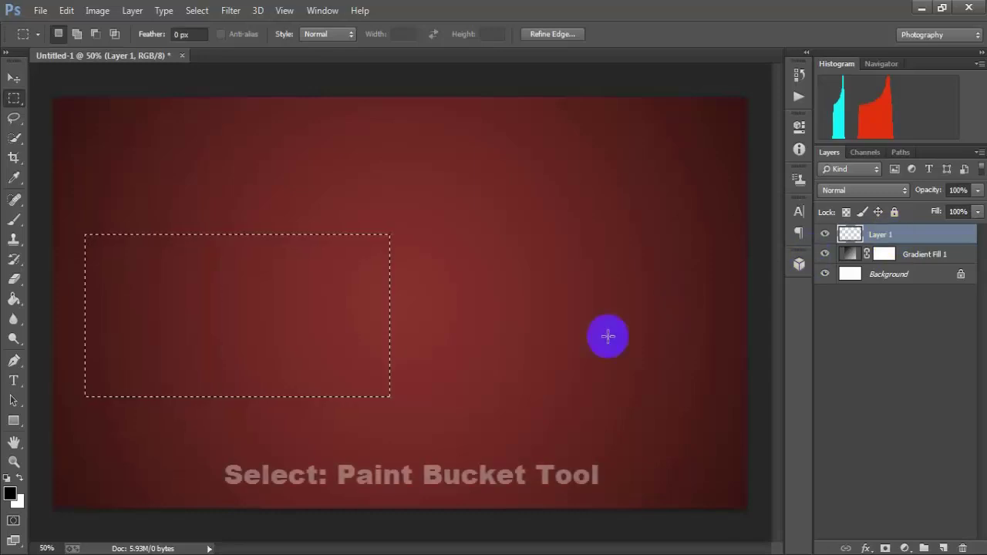
click(14, 299)
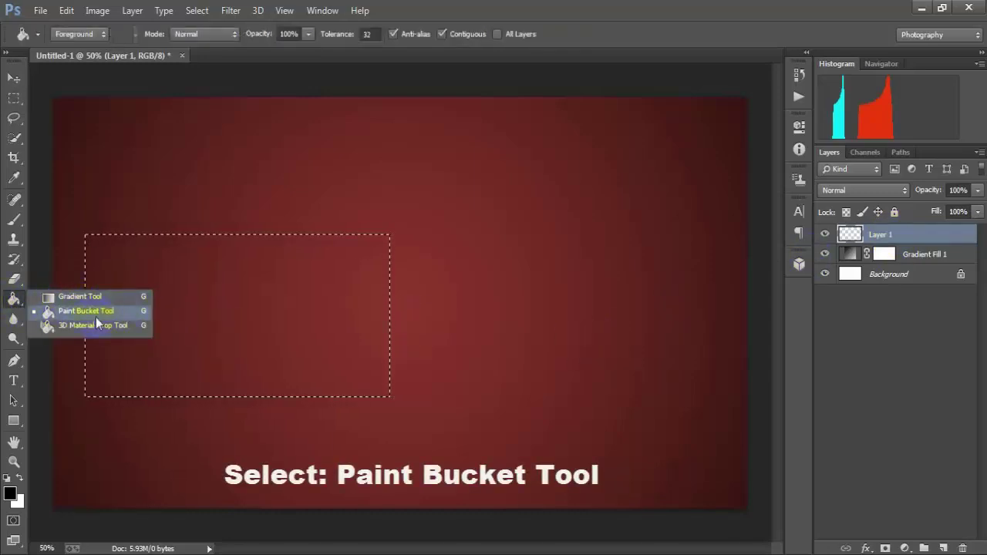
click(126, 314)
click(19, 483)
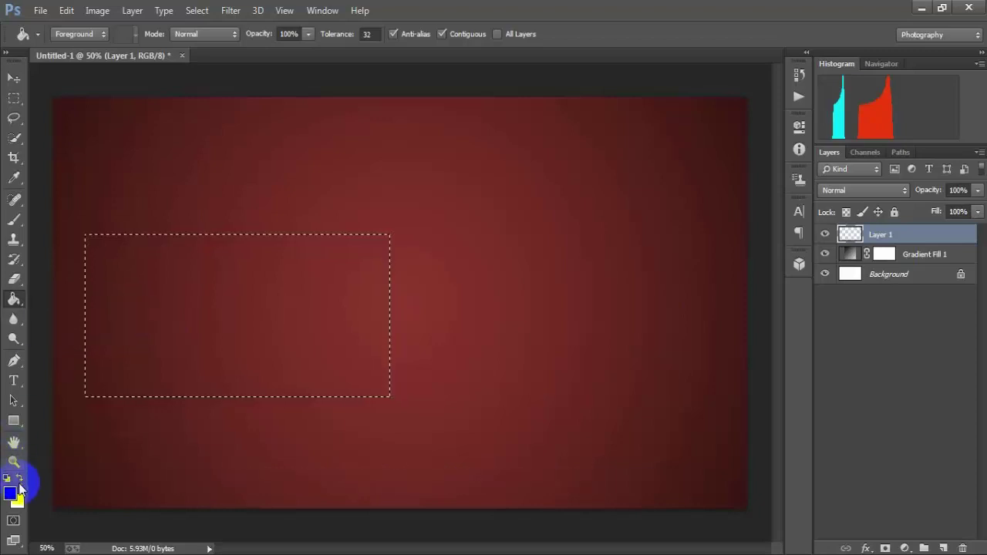
click(307, 237)
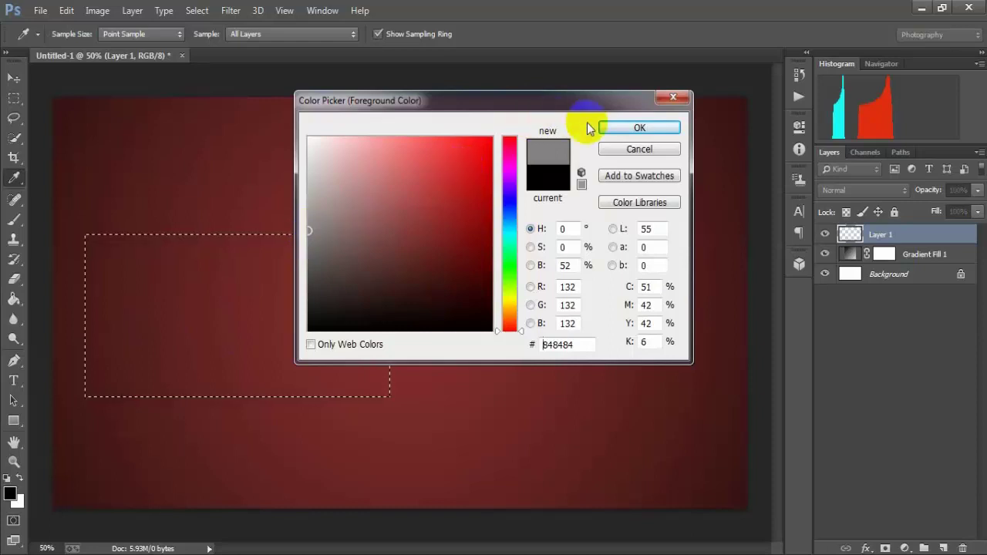
click(622, 130)
Fill the selection with grey 848484 and deselect
key(g)
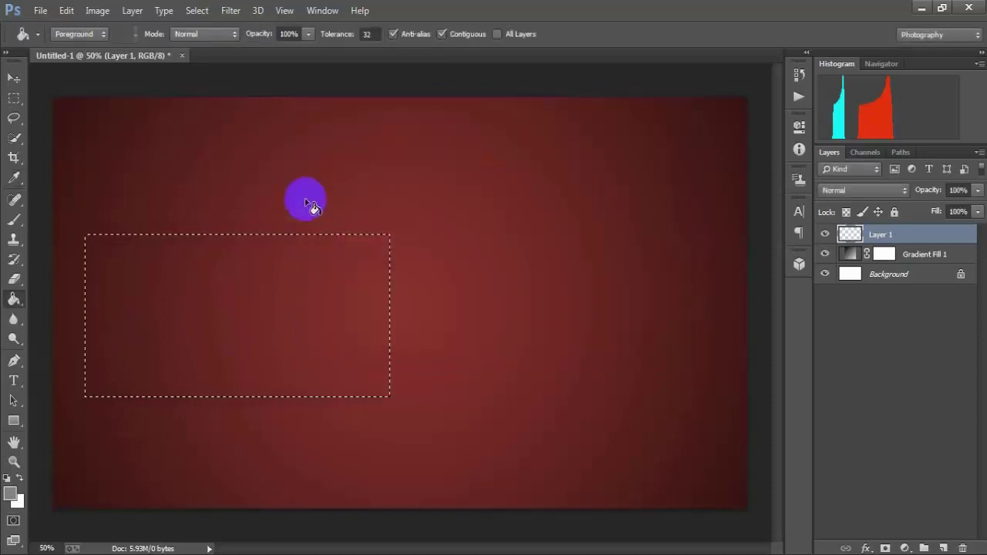
click(201, 282)
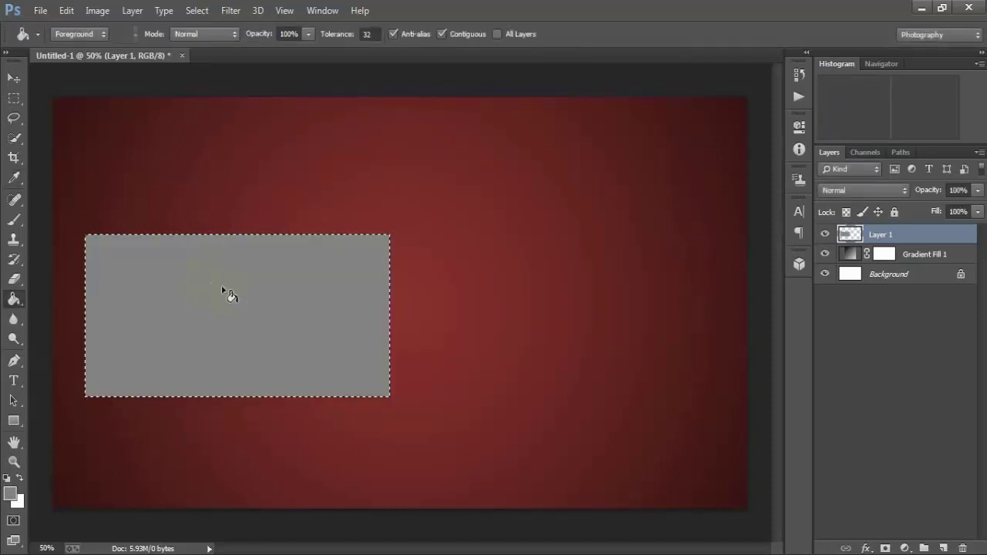
click(15, 77)
key(ctrl+d)
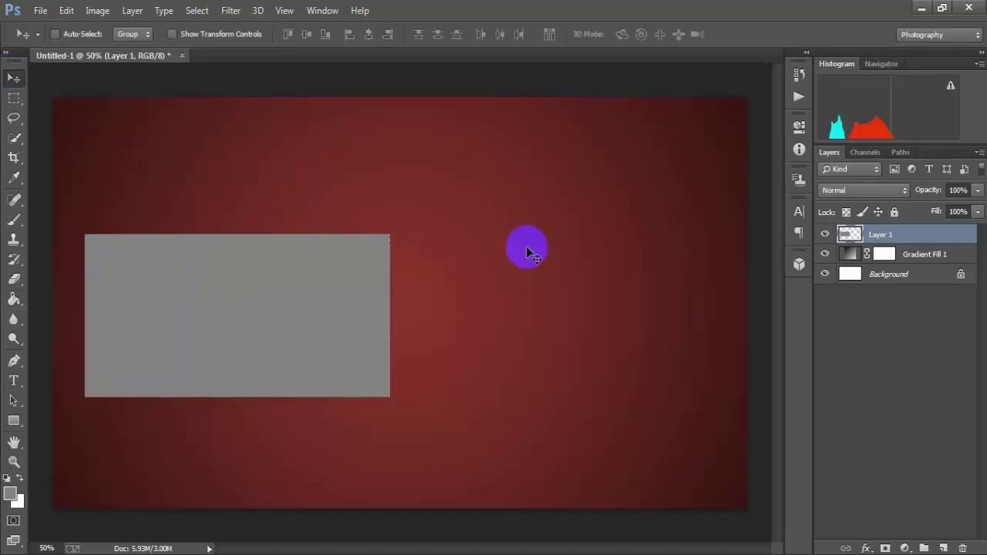
Duplicate the grey rectangle and place the copy just right of the original
drag(249, 306, 248, 297)
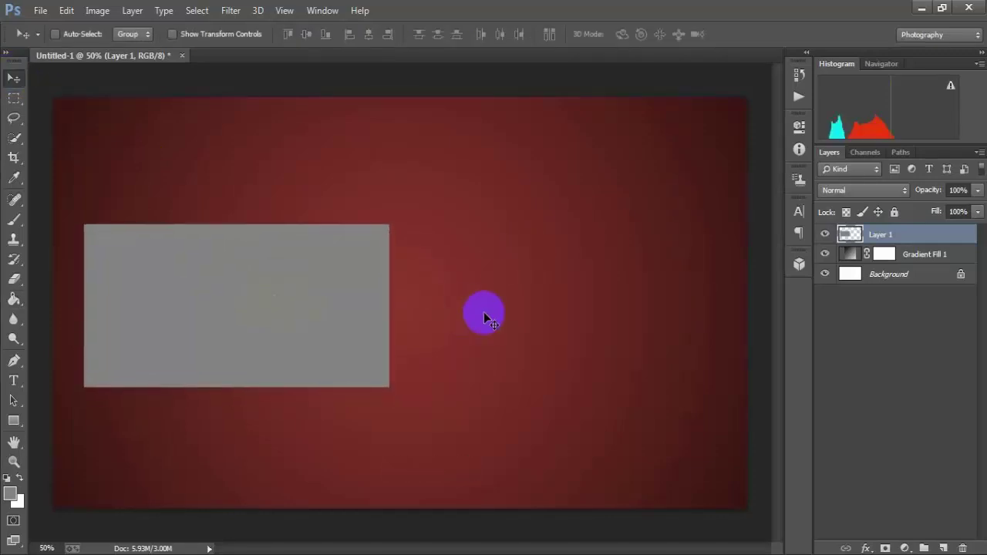
key(ctrl+j)
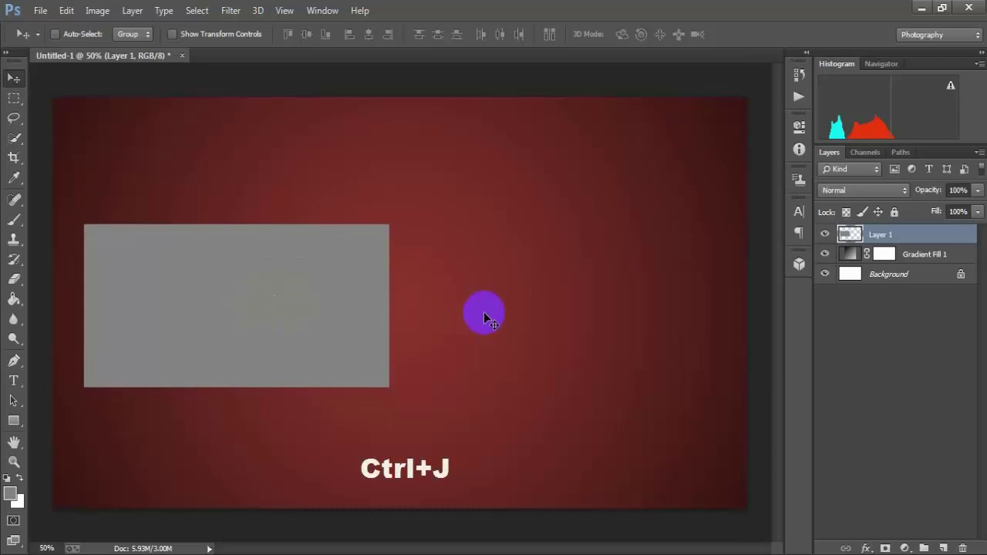
key(ctrl+j)
drag(231, 292, 573, 287)
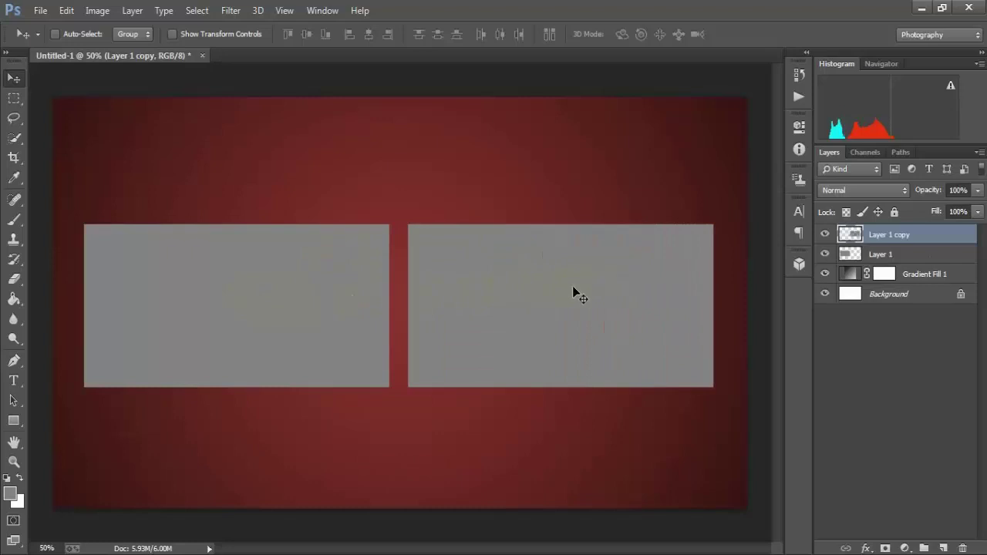
key(Left)
key(Left)
key(Left)
key(Left)
key(Left)
key(Left)
key(Left)
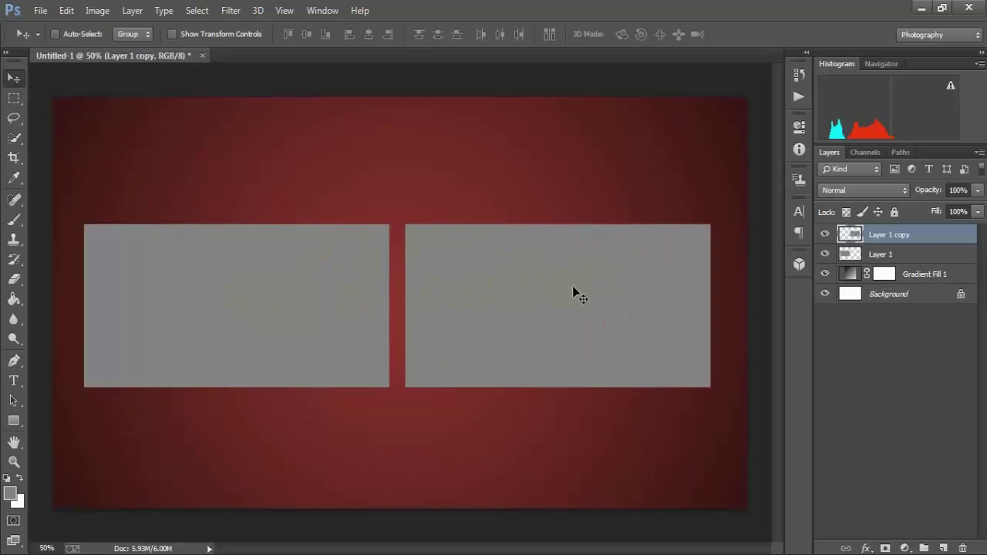
key(Left)
key(Left)
key(Left)
key(Left)
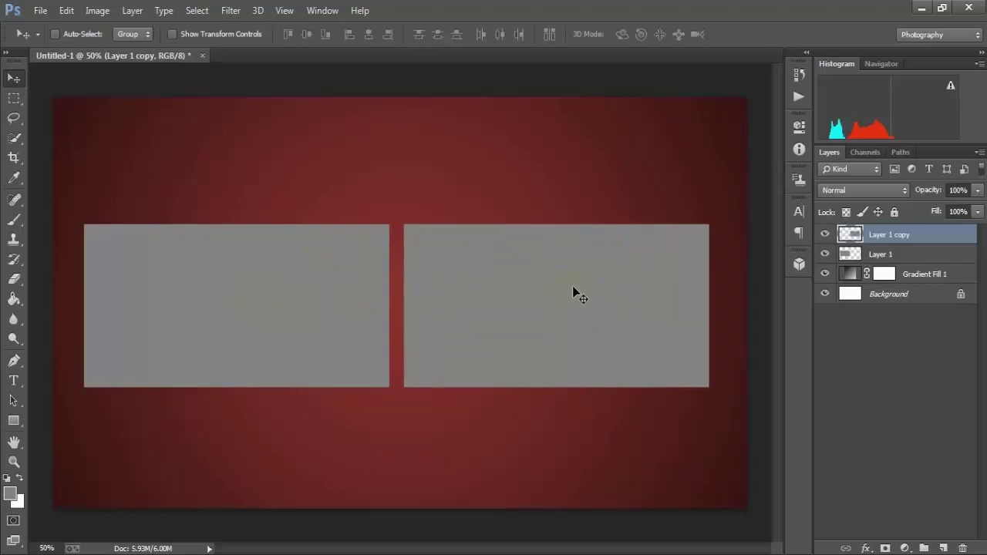
key(Left)
key(Left)
key(Left)
key(Left)
key(Left)
key(Left)
key(Left)
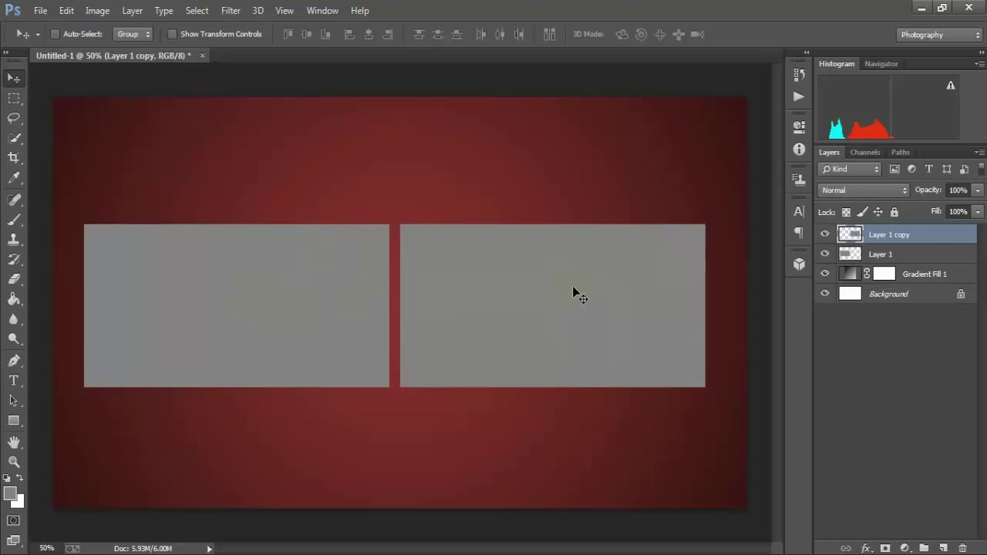
key(Right)
key(Left)
key(Right)
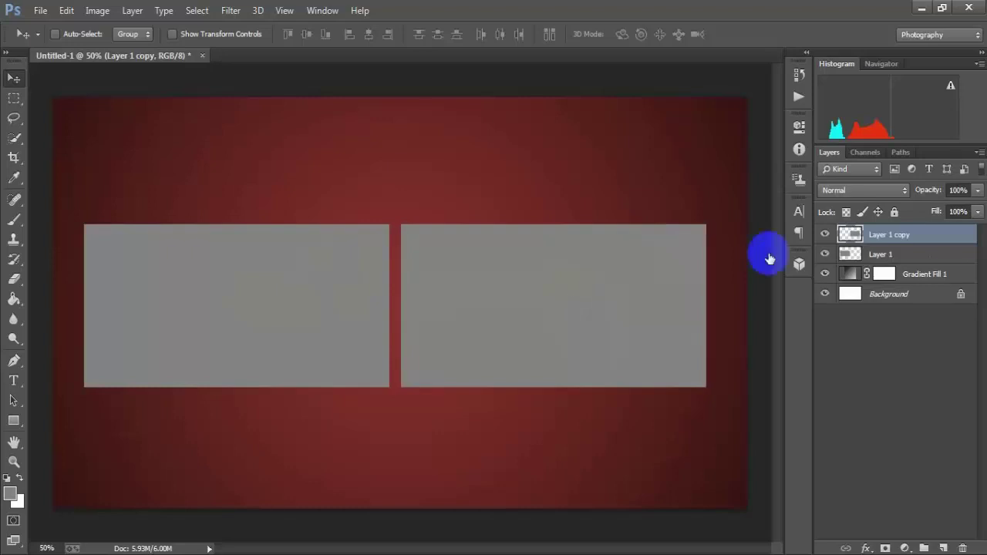
Select both rectangle layers and nudge them together into a centred position
shift+click(928, 255)
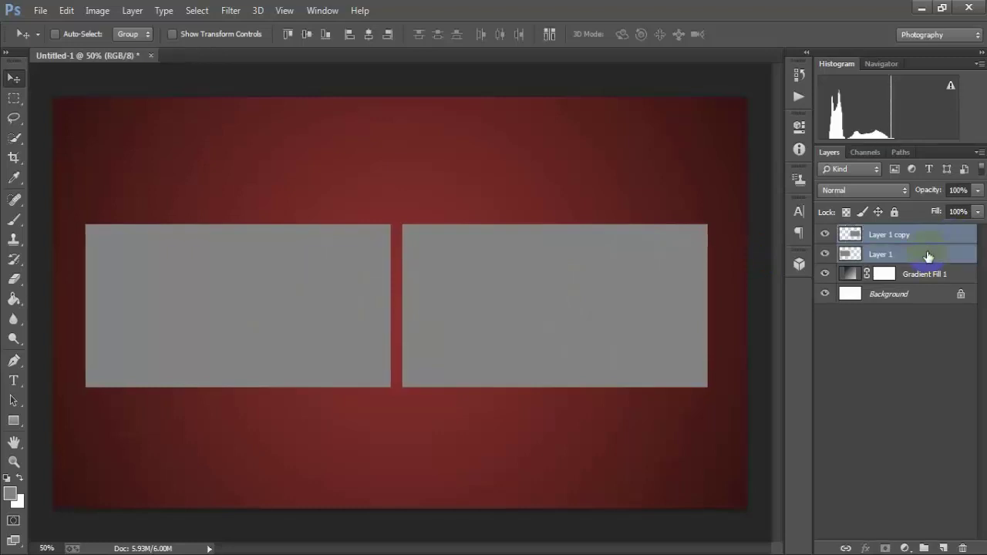
key(Up)
key(Up)
key(Up)
key(Up)
key(Up)
key(Up)
key(Up)
key(Up)
key(Up)
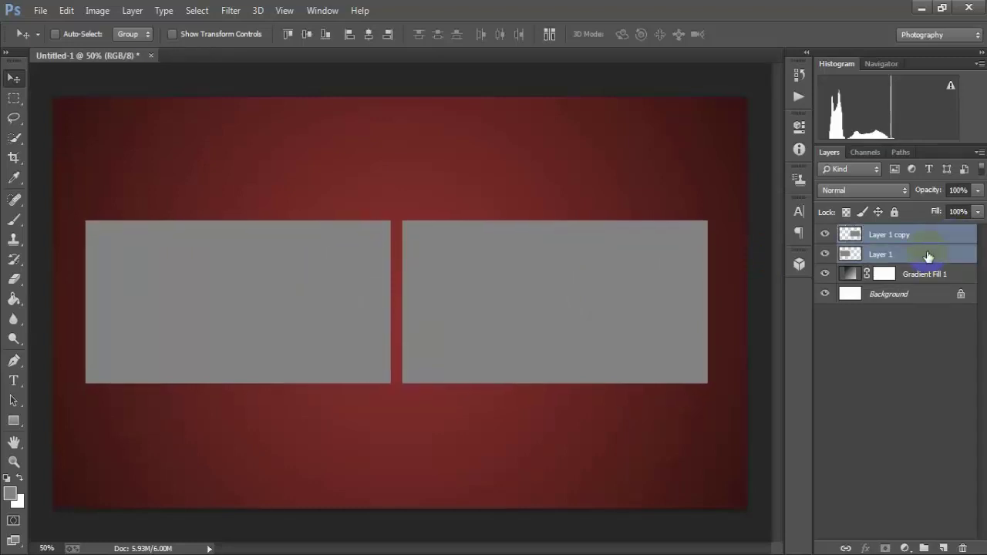
key(Right)
key(Right)
key(Right)
key(Right)
key(Right)
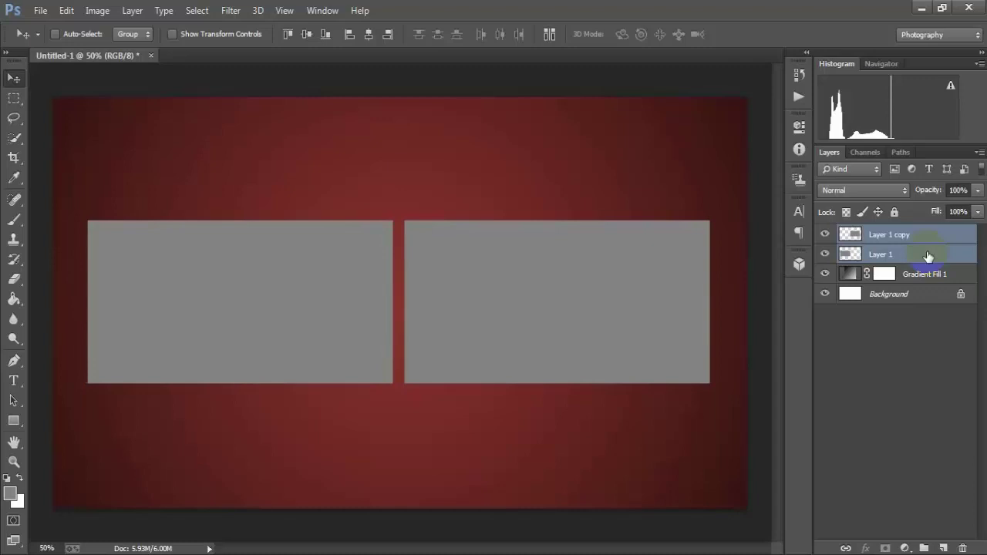
key(Left)
key(Left)
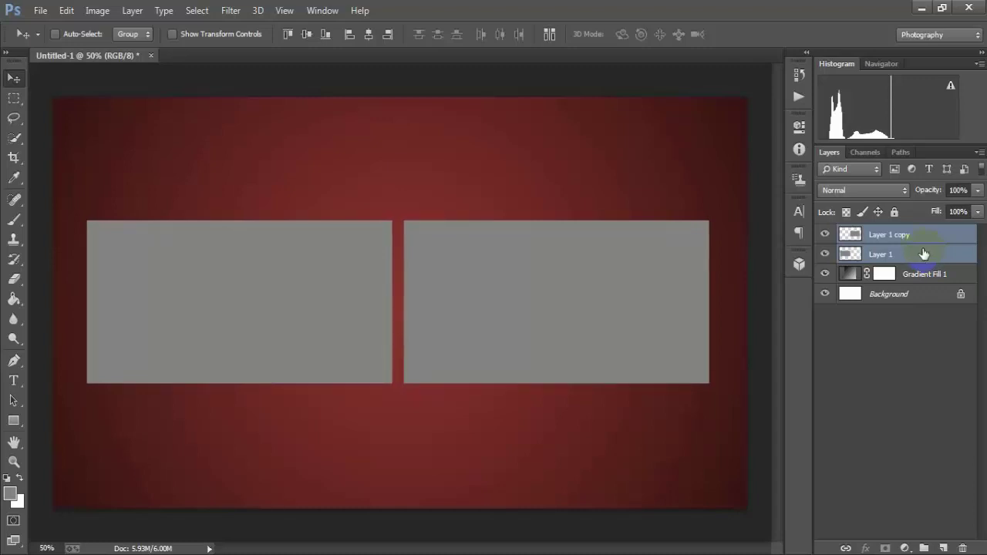
click(924, 241)
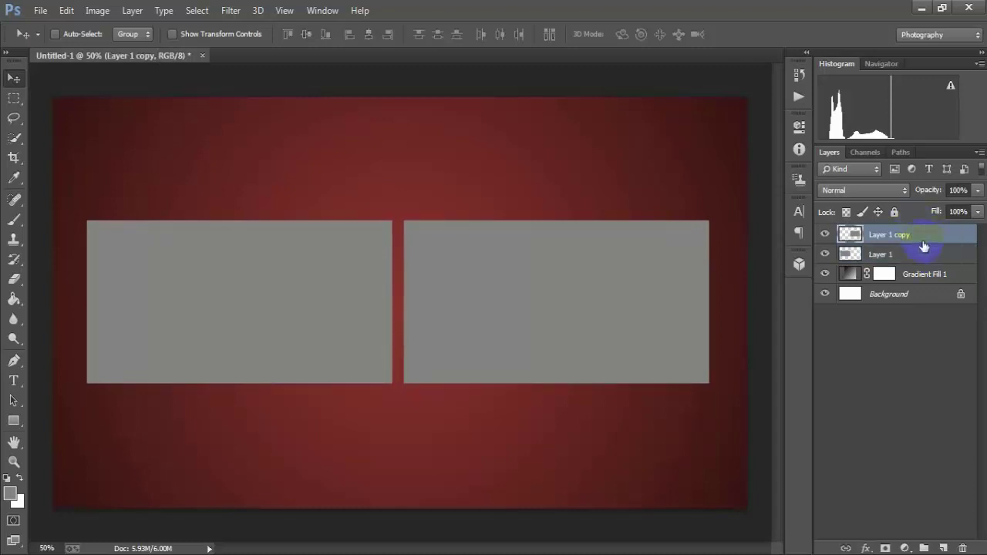
click(825, 235)
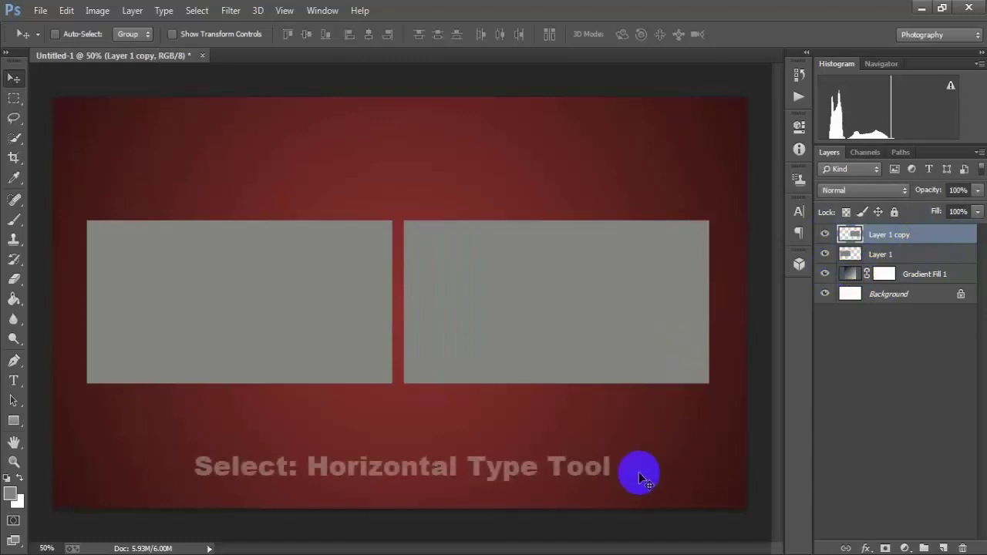
Choose the Horizontal Type tool with white as the text colour
click(14, 375)
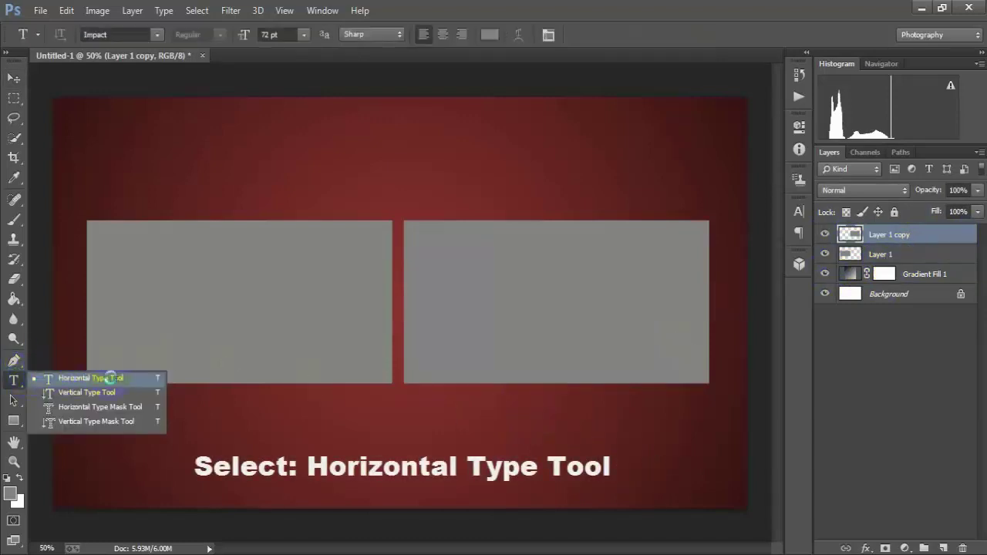
click(137, 378)
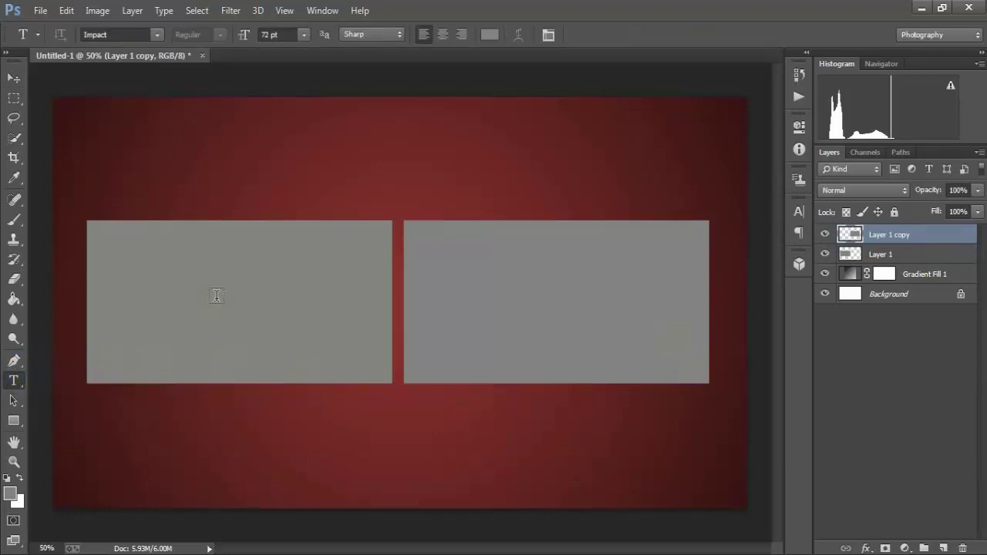
click(490, 34)
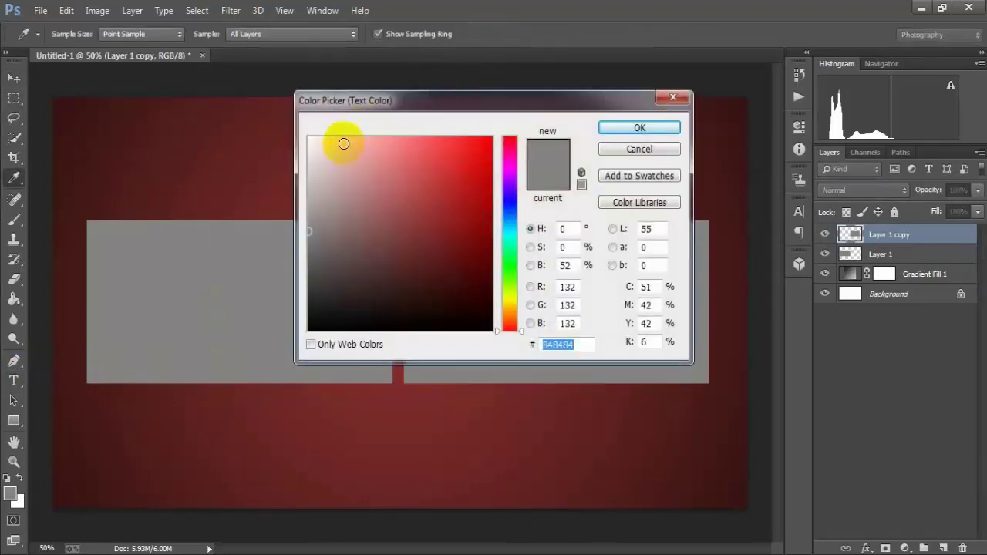
drag(342, 143, 290, 135)
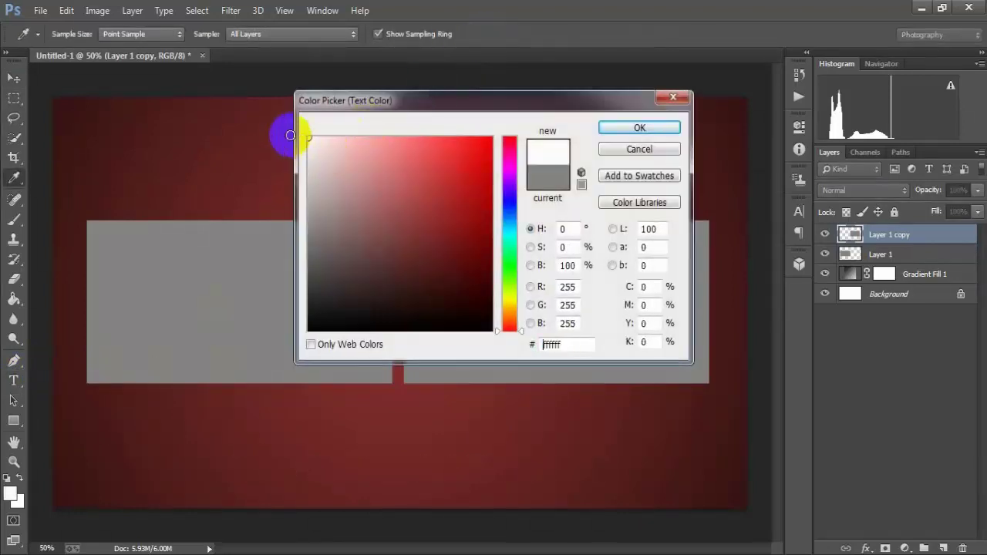
click(626, 129)
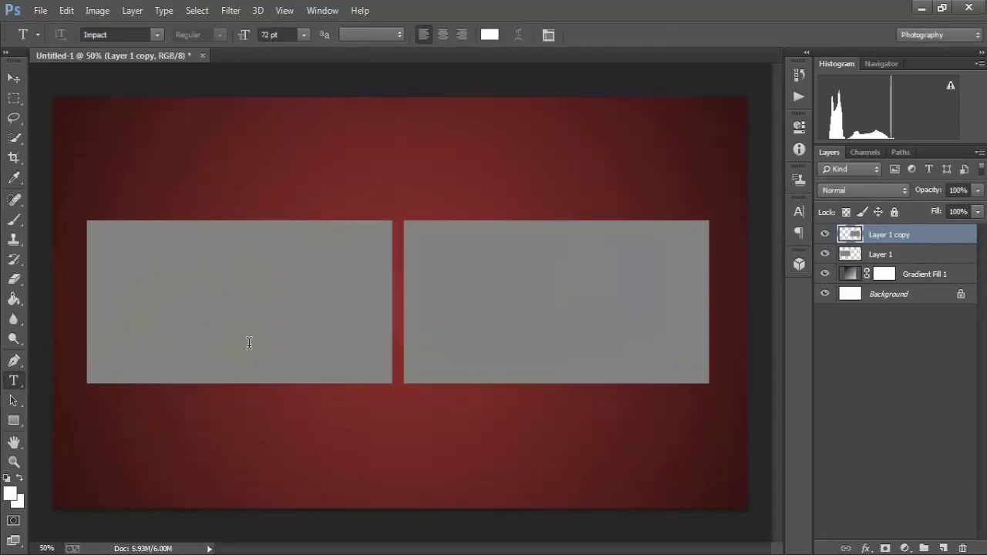
Type MARVEL on the left grey panel and shift it up and right
click(127, 320)
text(MAR)
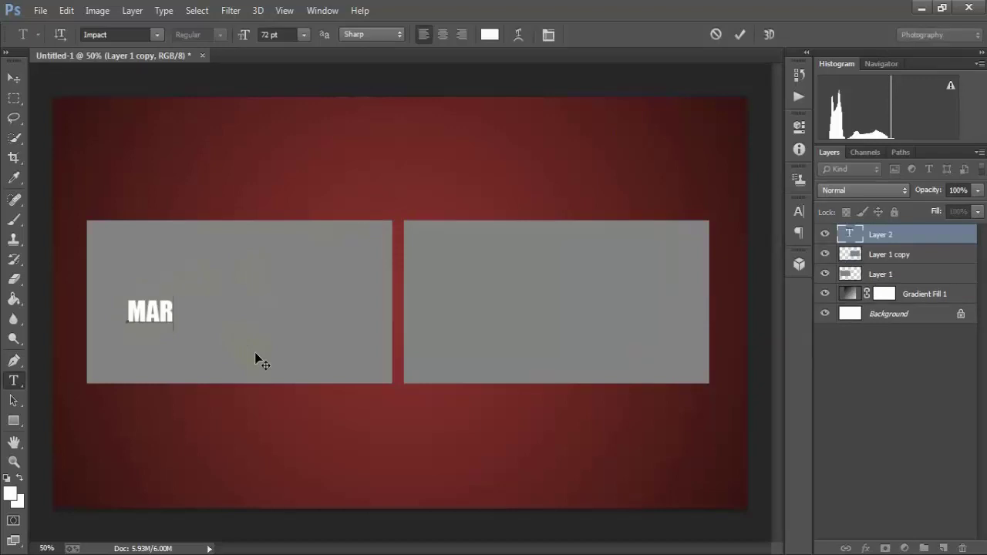
text(VEL)
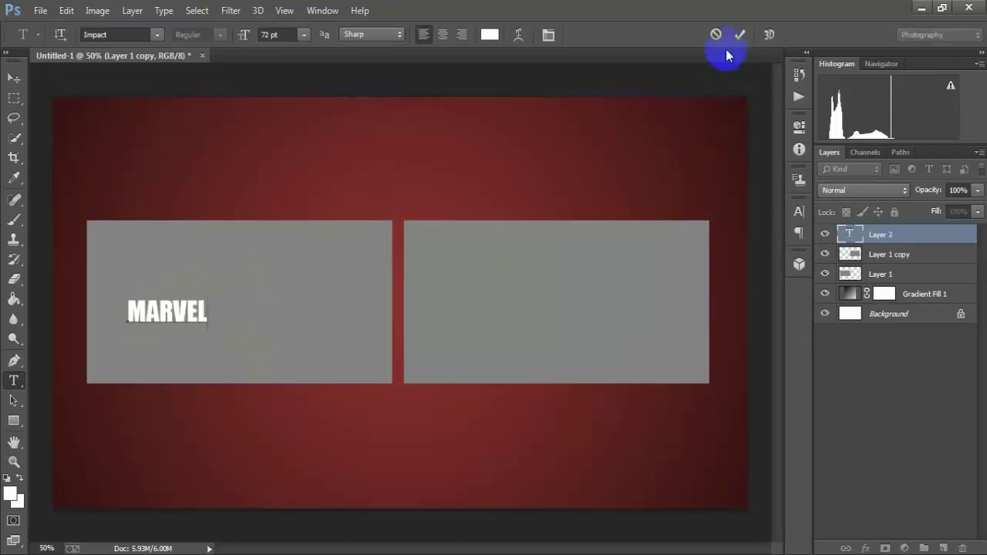
click(738, 34)
click(13, 78)
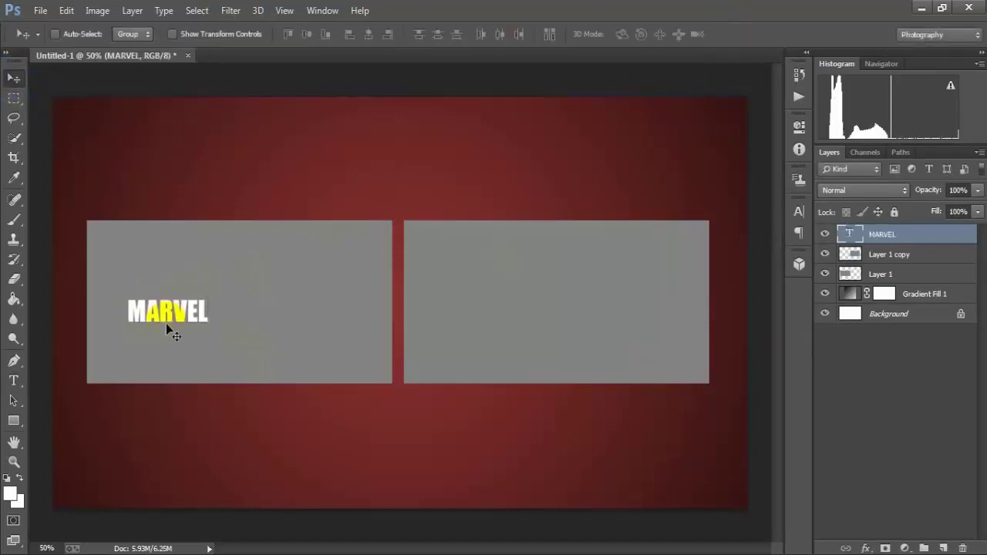
drag(166, 323, 202, 303)
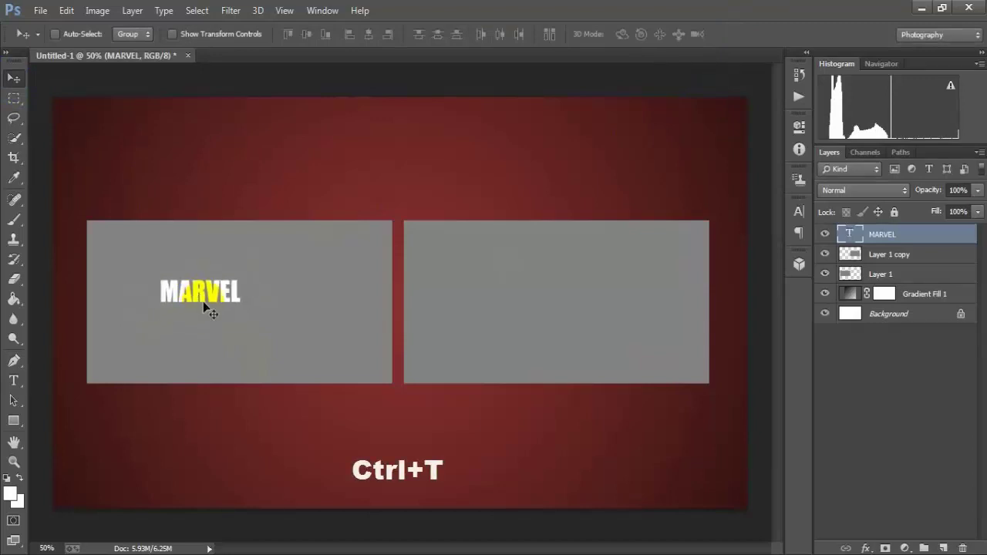
Free-transform MARVEL, stretching it to cover the left grey box
key(ctrl+t)
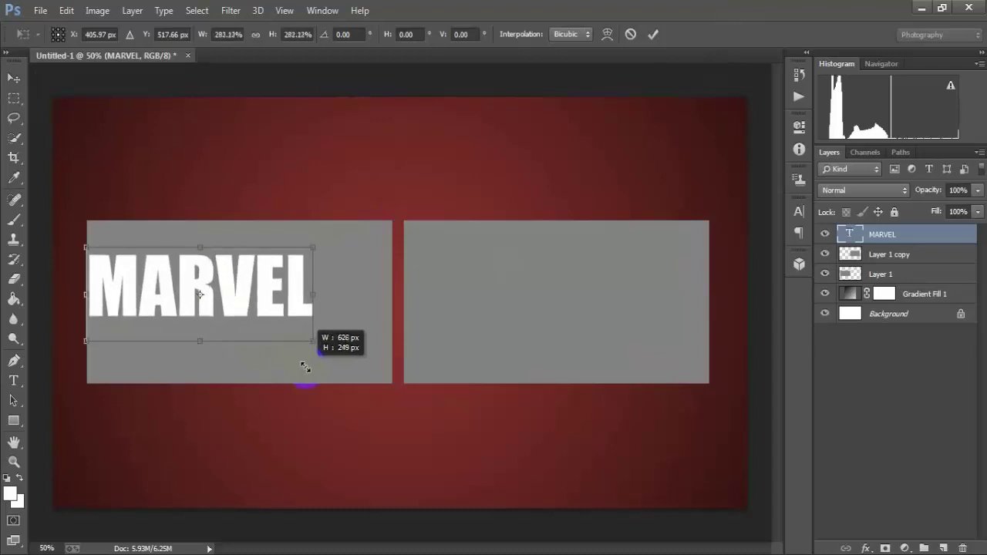
mouse_move(241, 310)
mouse_down()
mouse_move(324, 344)
mouse_move(282, 302)
mouse_move(292, 303)
mouse_up()
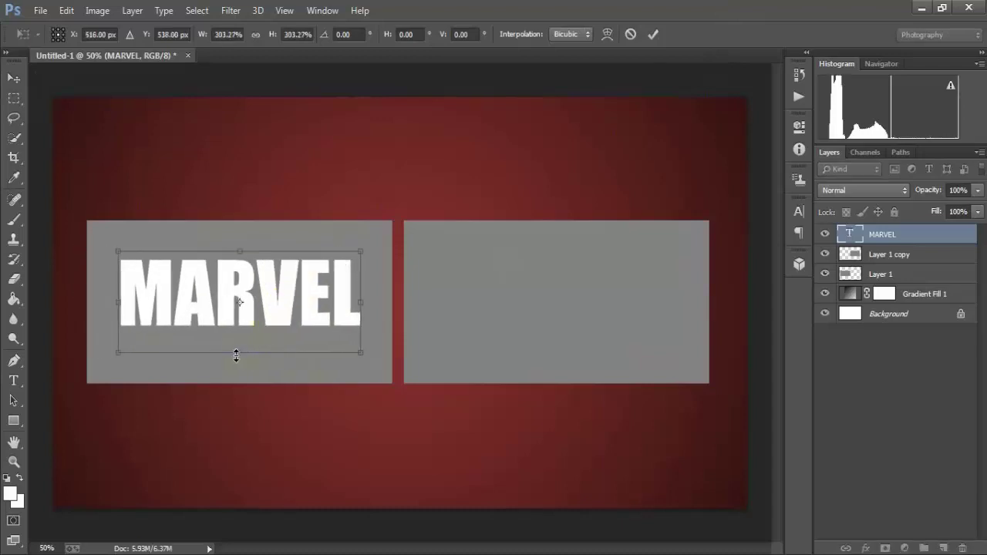
drag(236, 355, 240, 397)
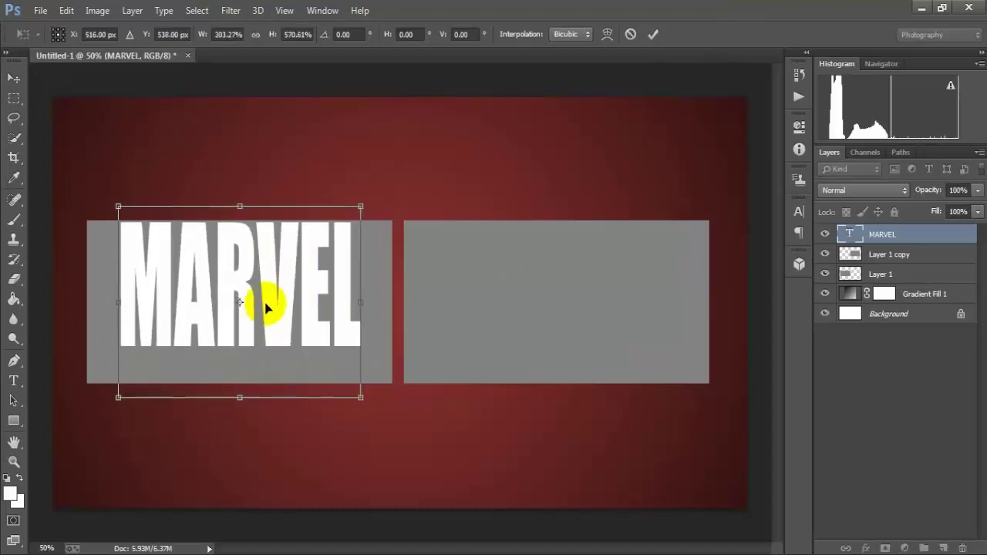
drag(360, 410, 378, 425)
drag(298, 331, 282, 334)
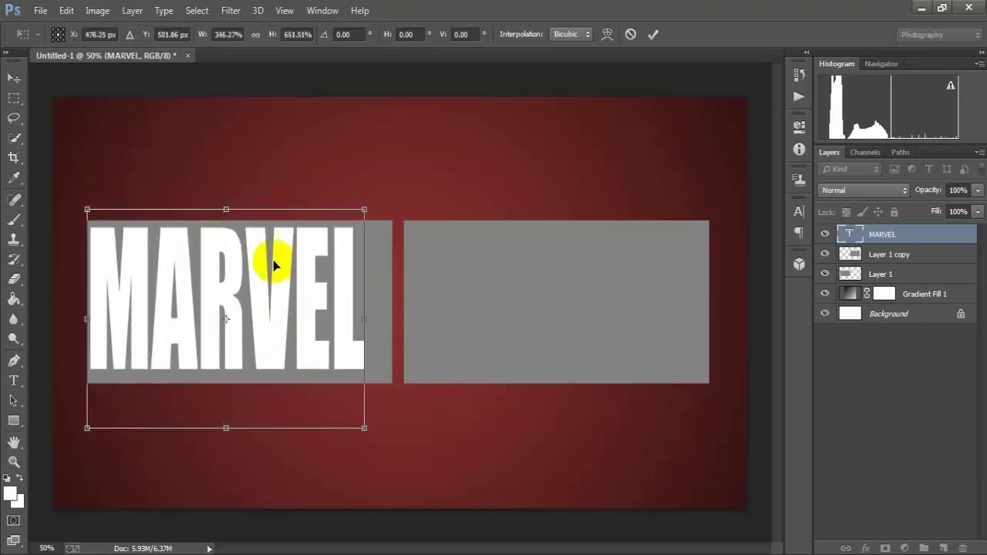
drag(226, 209, 226, 220)
drag(269, 277, 284, 289)
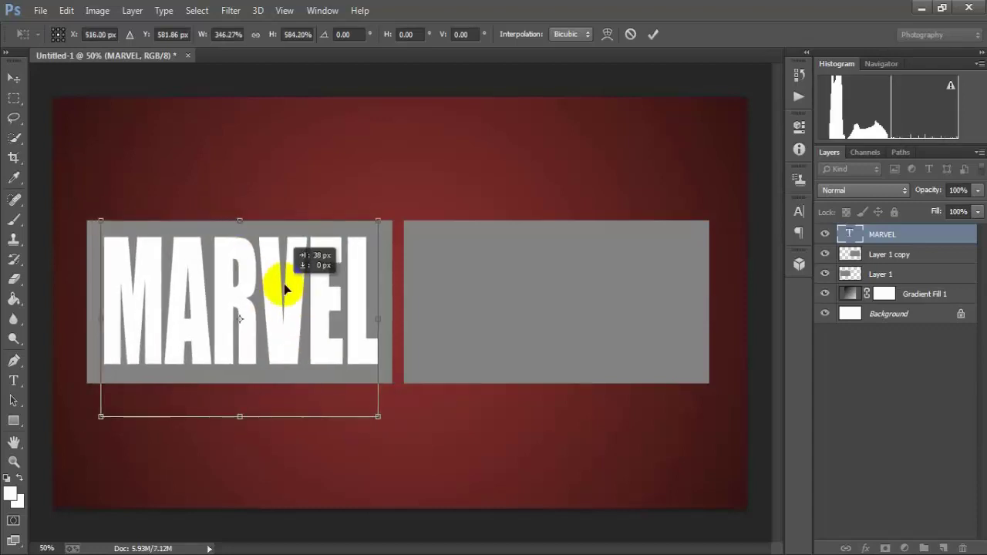
drag(378, 417, 388, 423)
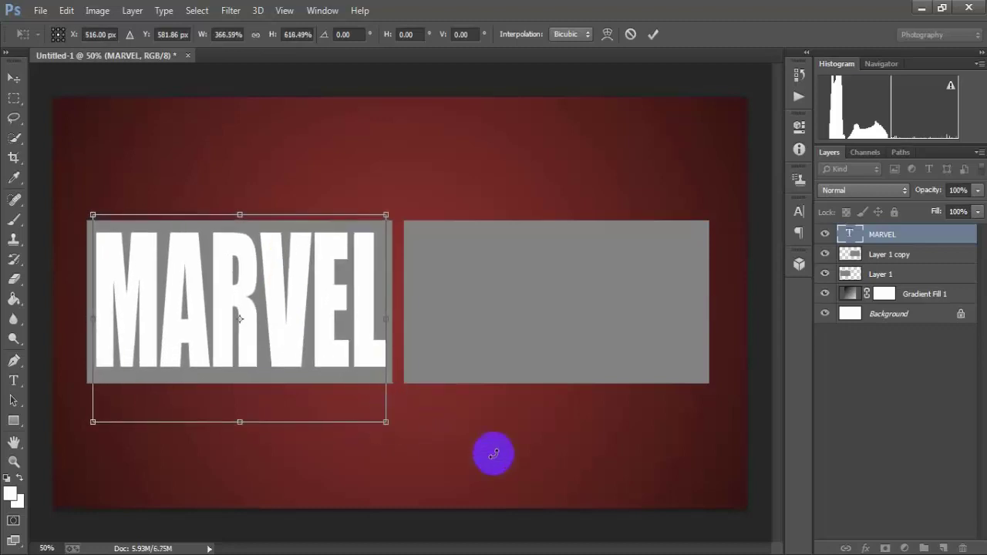
Nudge MARVEL into place with the arrow keys and commit the transform
key(Down)
key(Down)
key(Down)
key(Down)
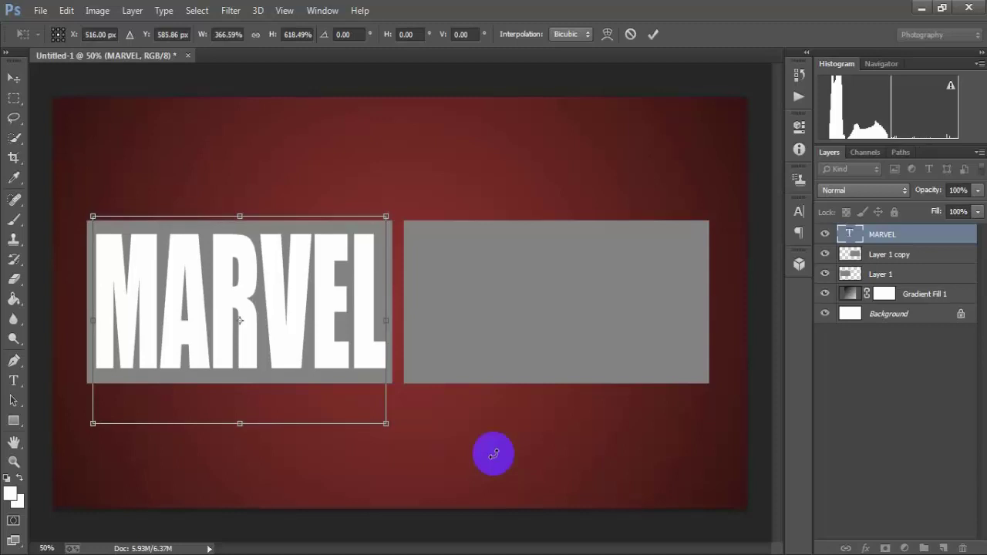
key(Left)
key(Left)
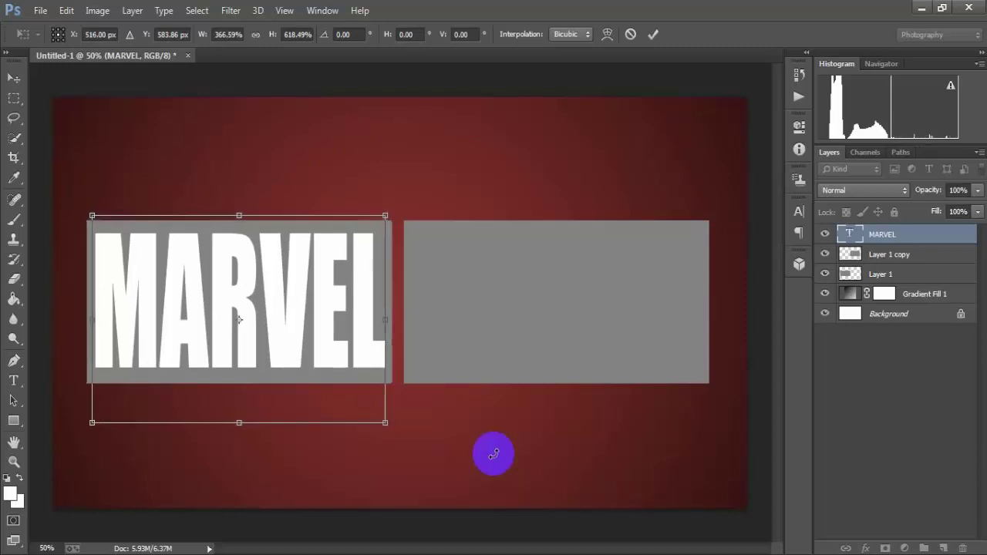
key(Down)
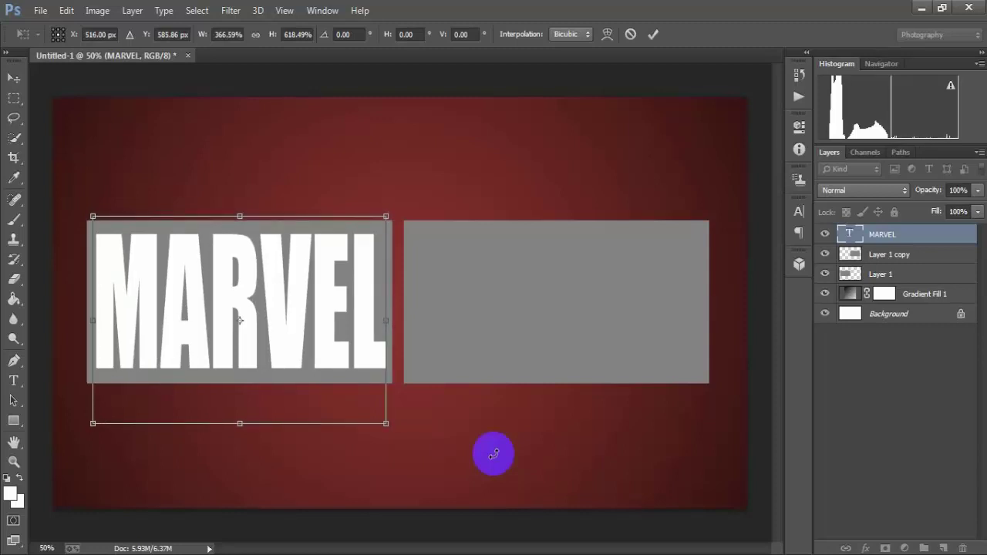
key(Up)
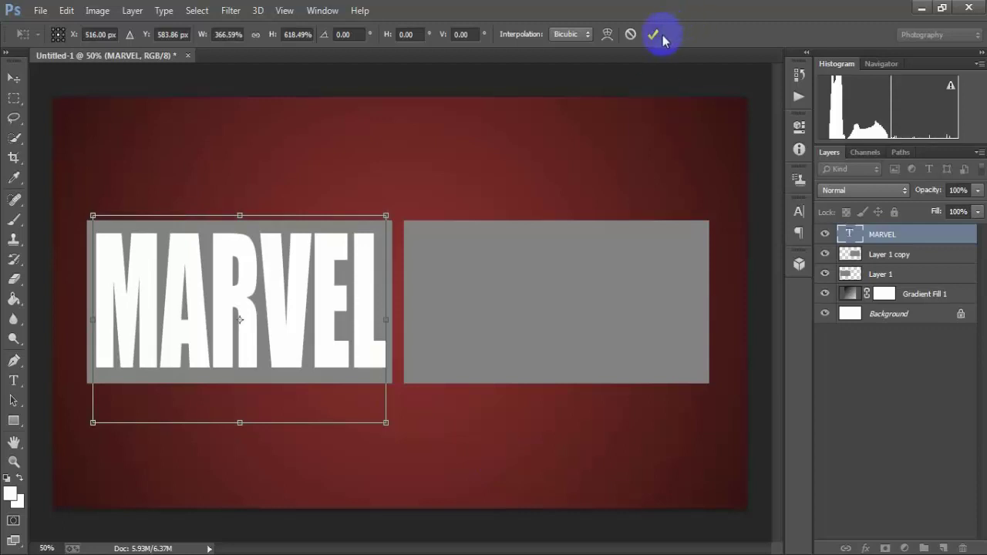
click(653, 35)
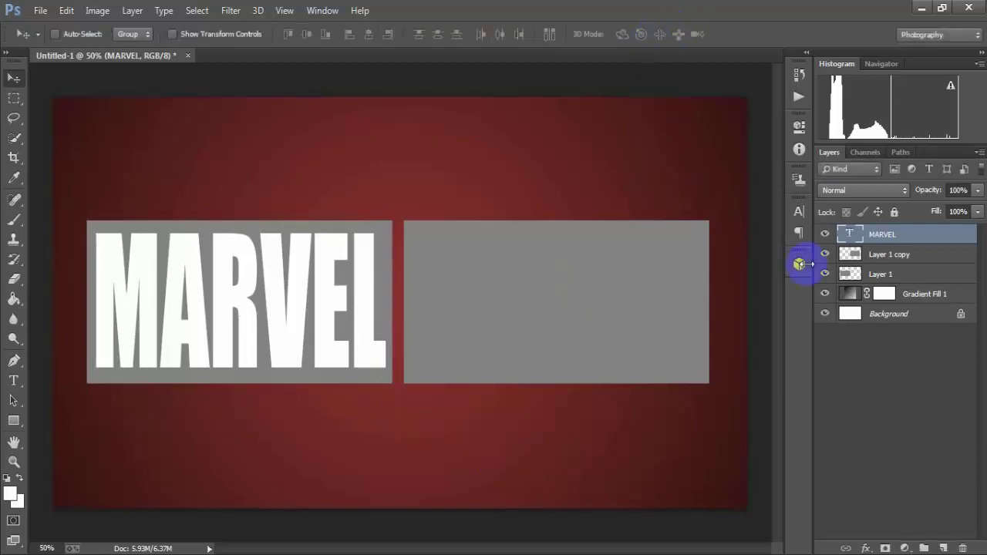
Load the MARVEL letter shapes as a selection and delete them from Layer 1
click(827, 234)
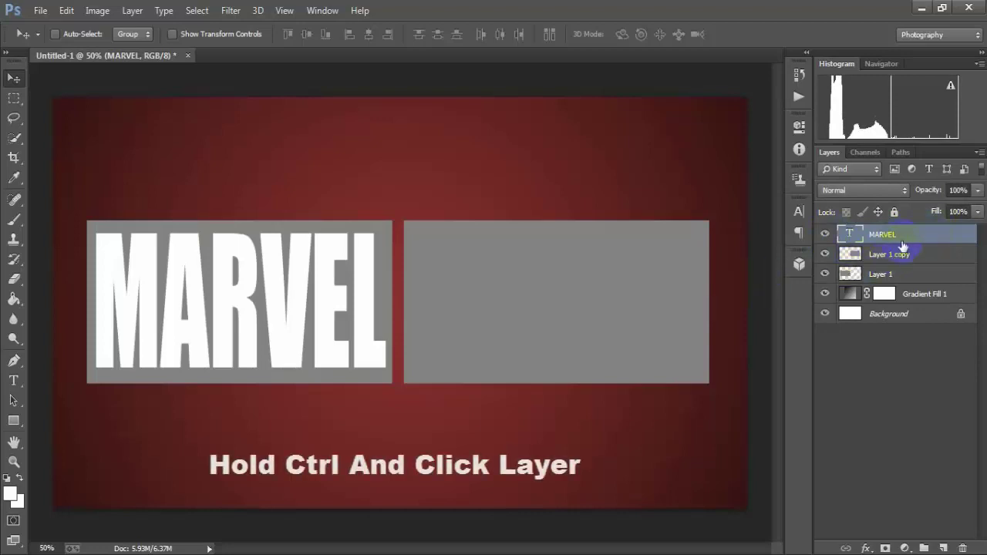
ctrl+click(852, 236)
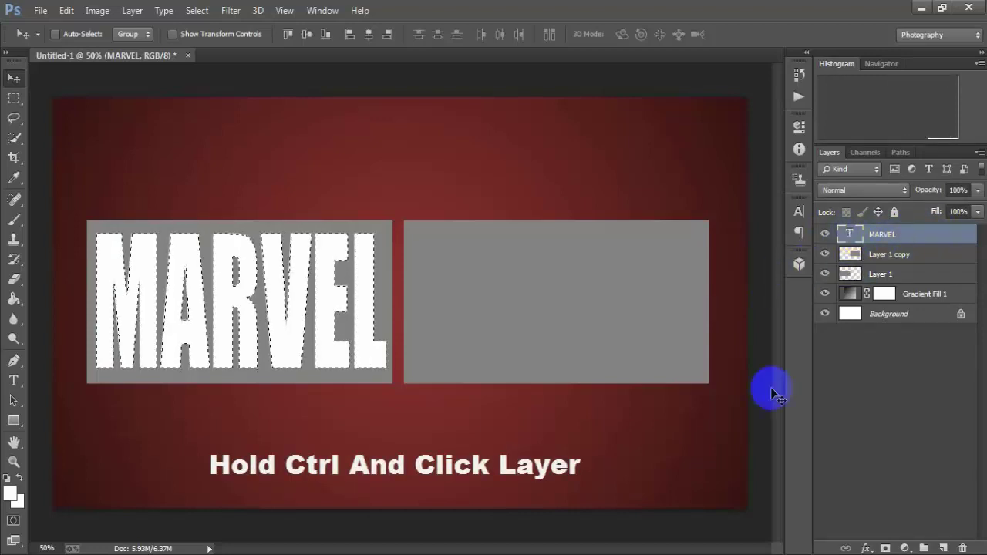
click(918, 276)
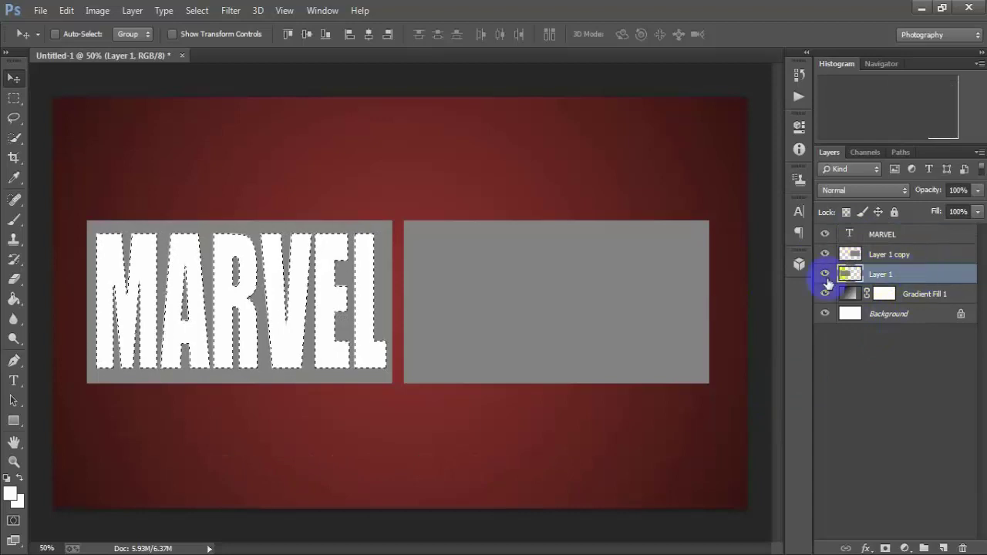
click(825, 274)
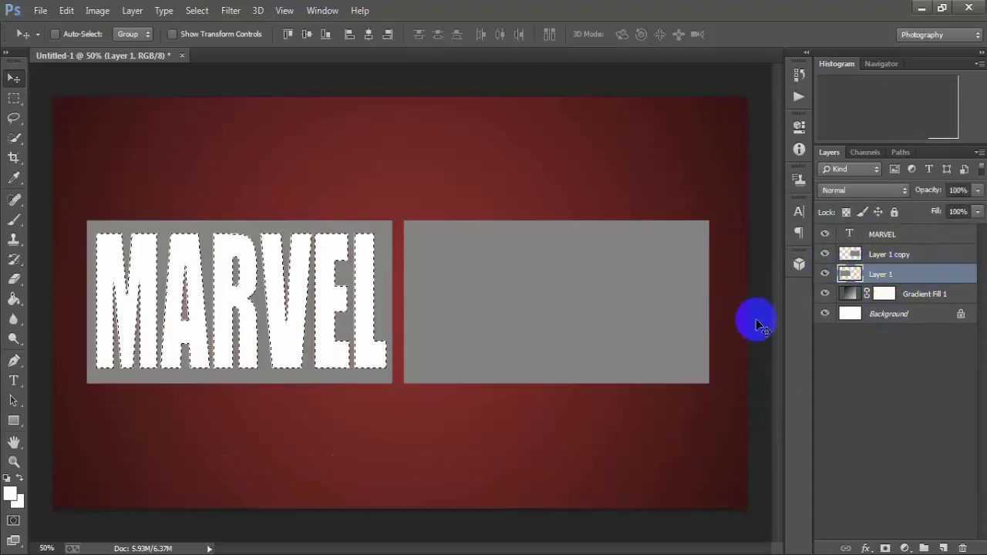
key(Delete)
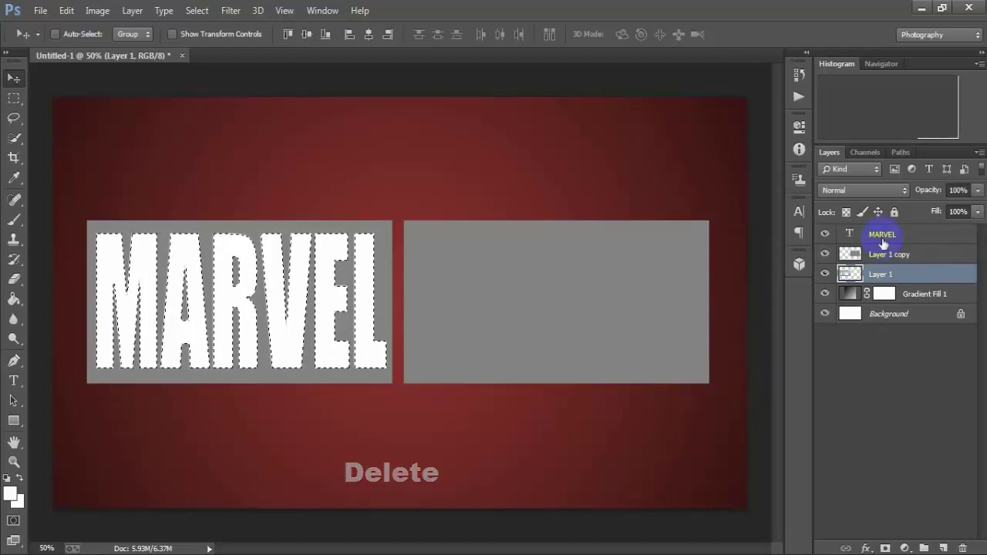
Hide the MARVEL text, deselect, and delete the MARVEL text layer
click(916, 235)
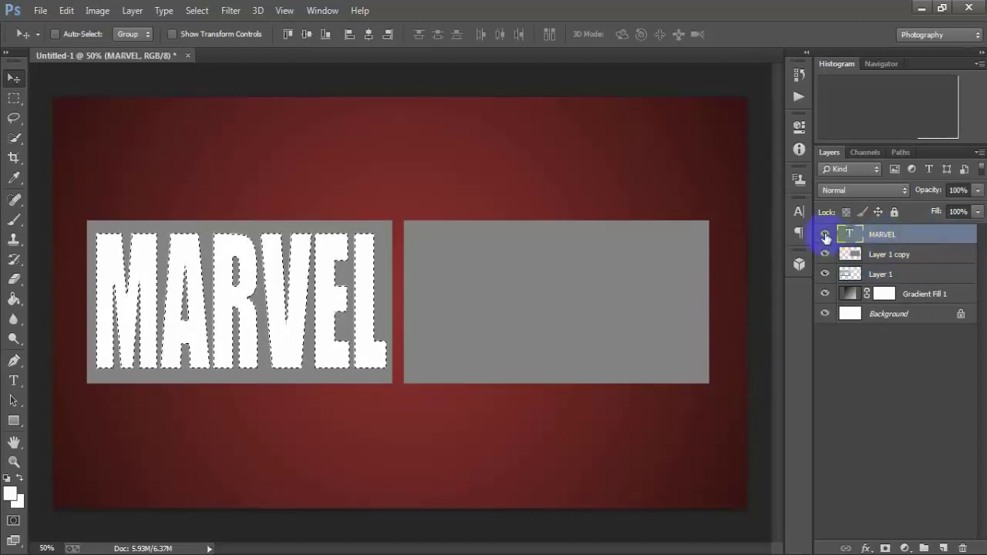
click(825, 233)
key(ctrl+d)
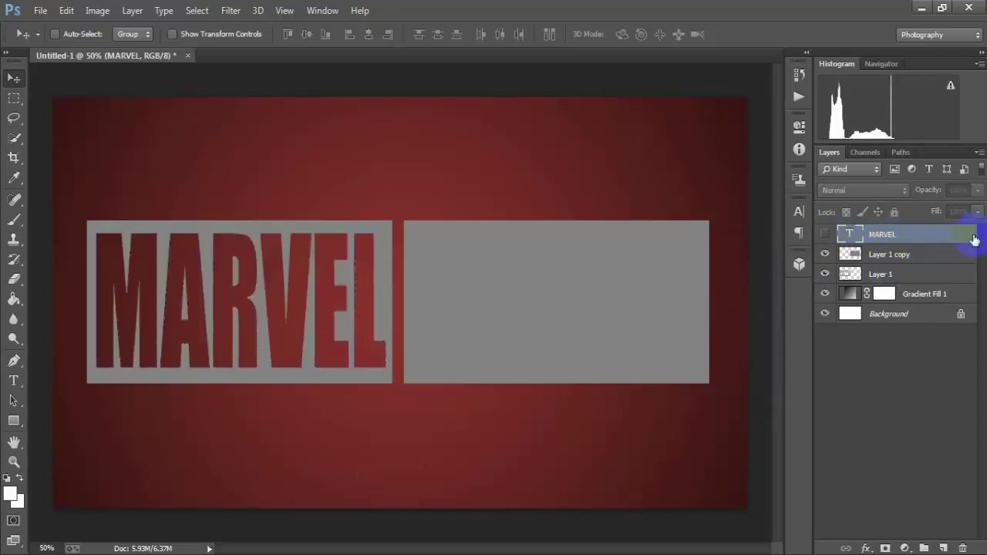
click(826, 235)
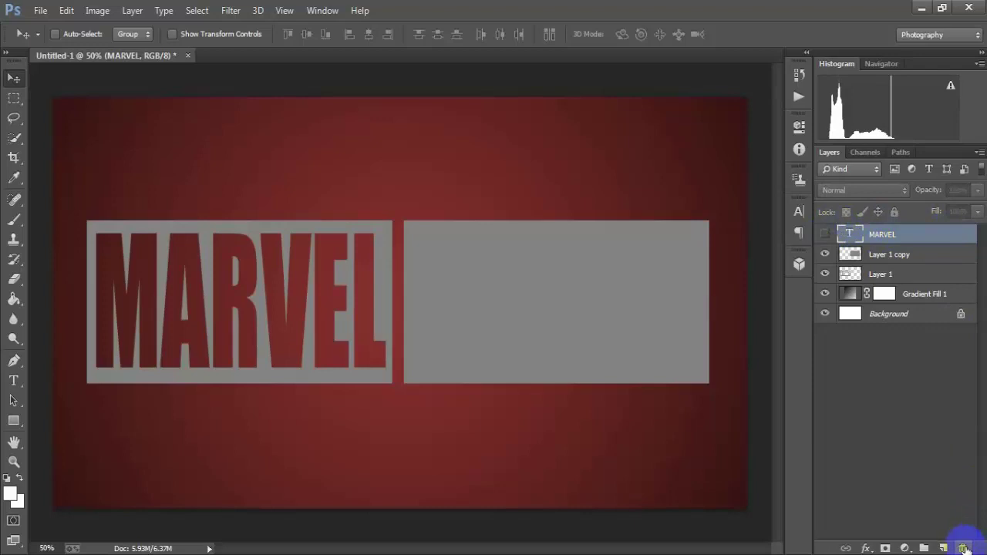
click(964, 548)
Confirm the MARVEL text deletion, then duplicate Layer 1 copy and scale it to 108.53% wide, 85.98% tall
click(465, 220)
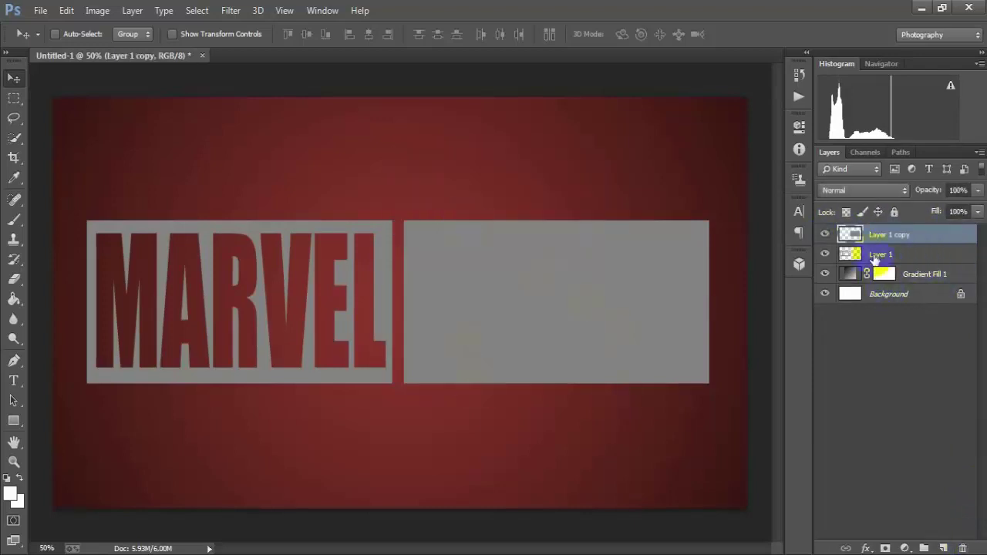
click(826, 235)
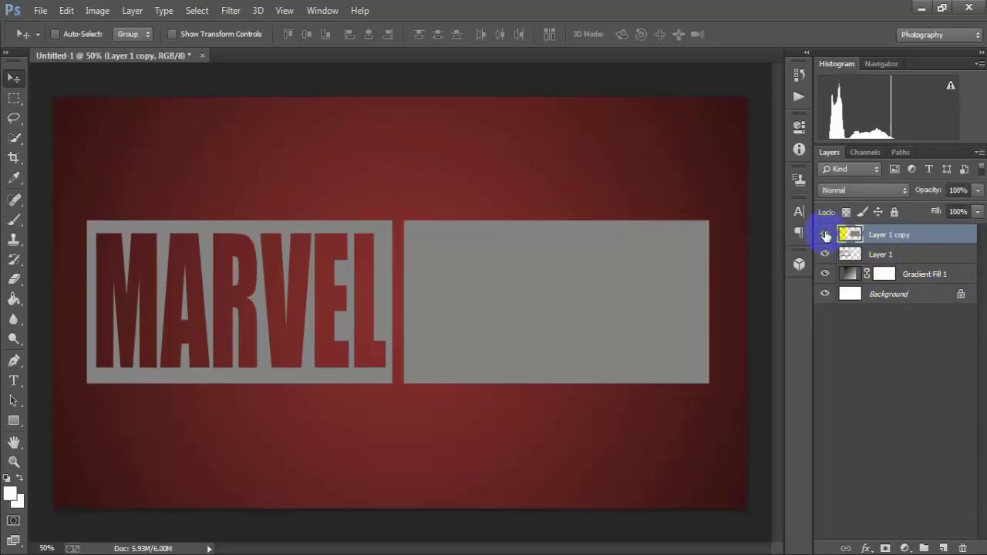
key(ctrl+j)
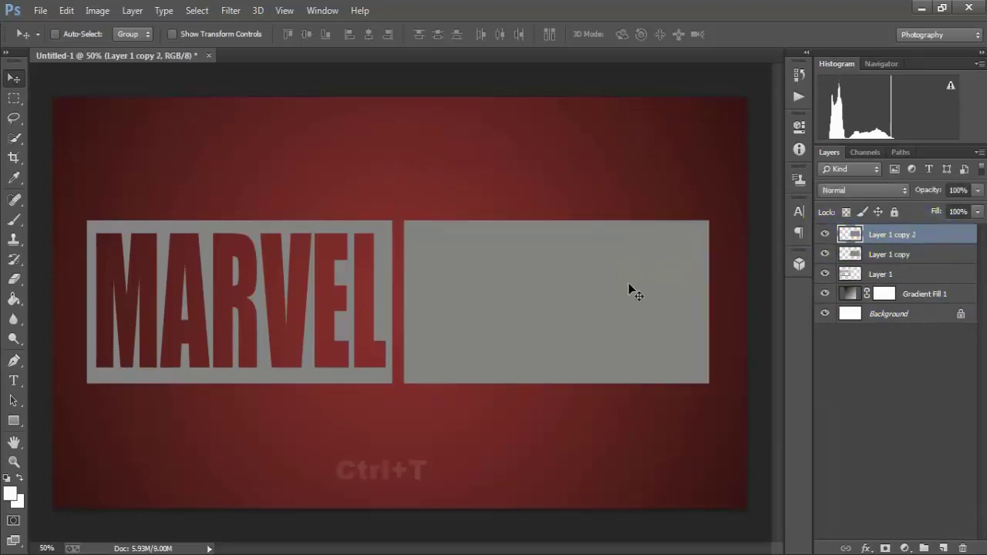
key(ctrl+t)
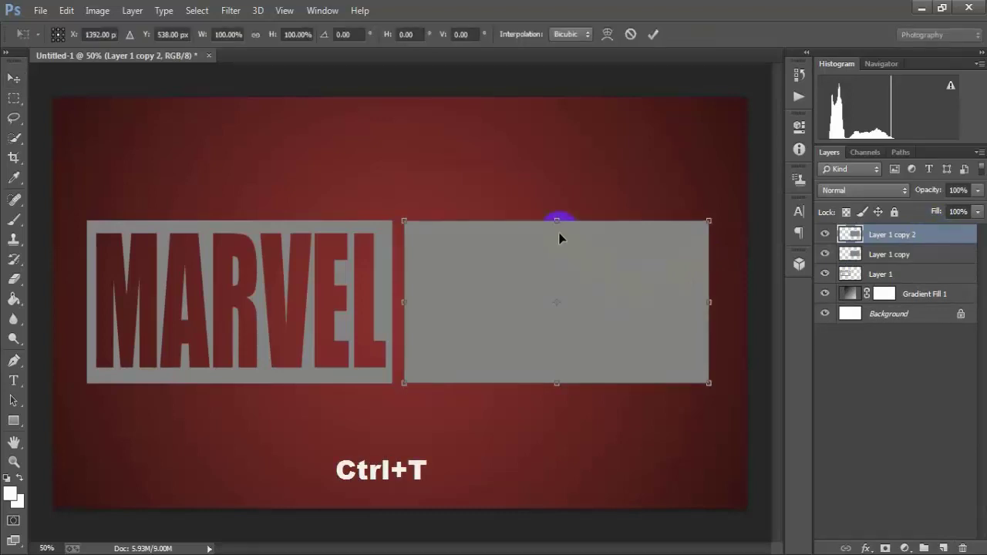
drag(559, 220, 557, 231)
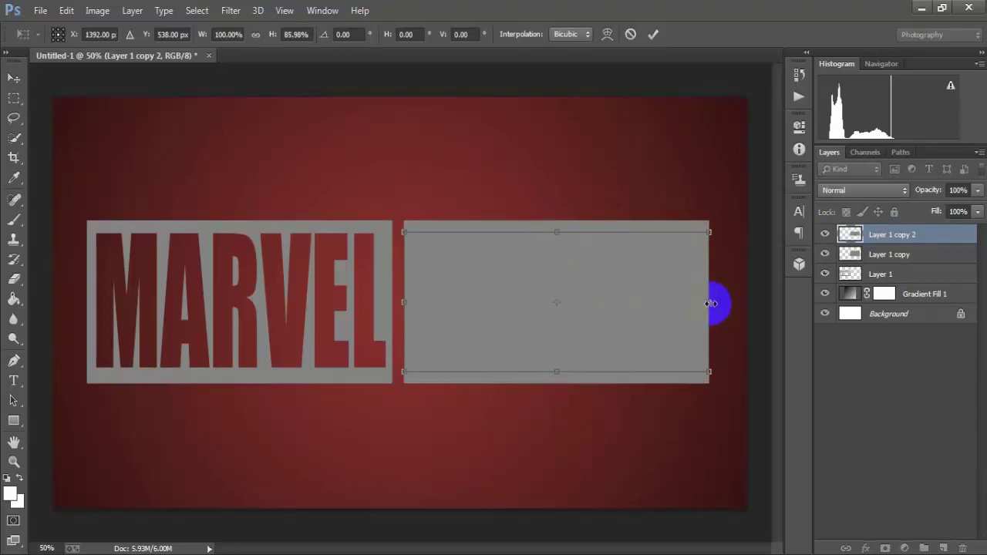
drag(715, 304, 724, 303)
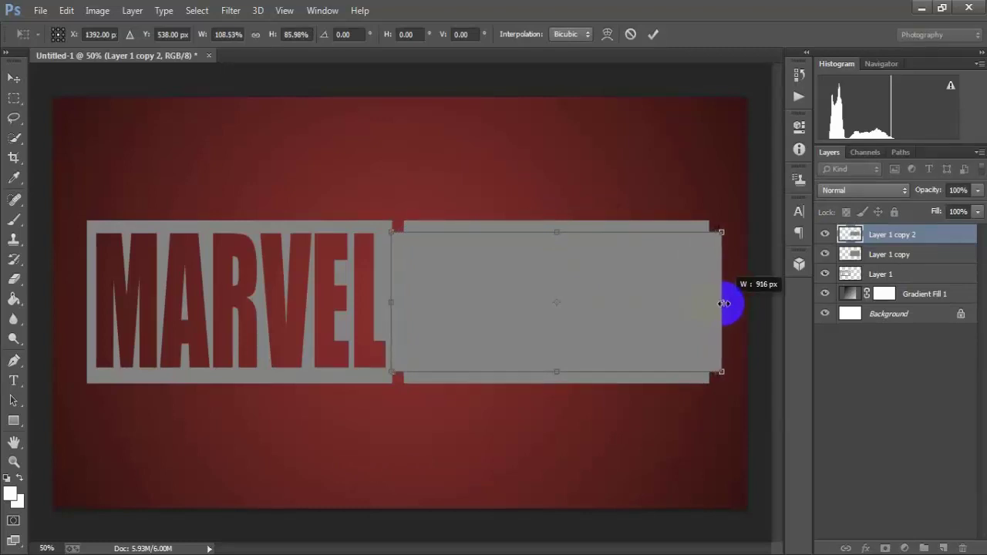
click(652, 34)
click(818, 255)
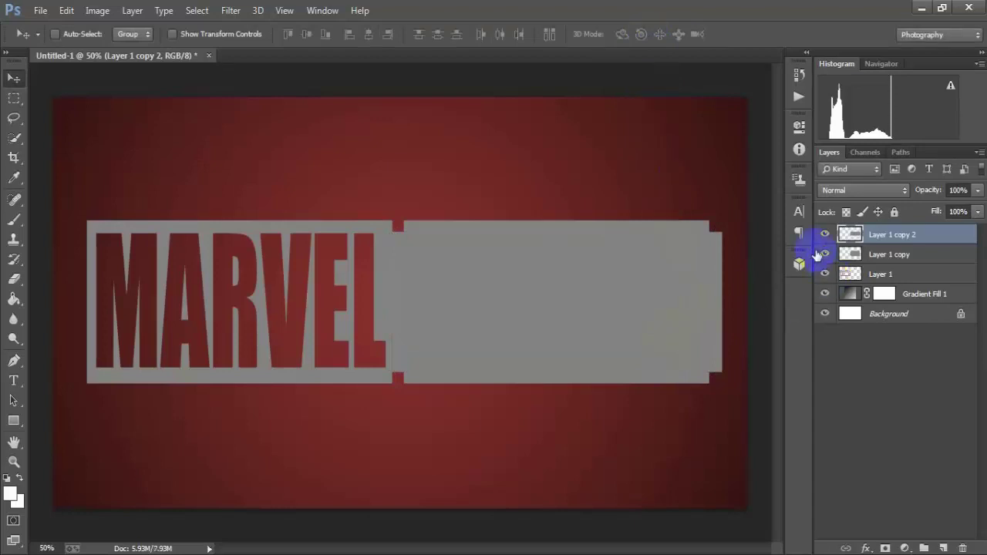
Delete the duplicate's shape from Layer 1 copy, hollowing it into thin top and bottom bars
click(825, 235)
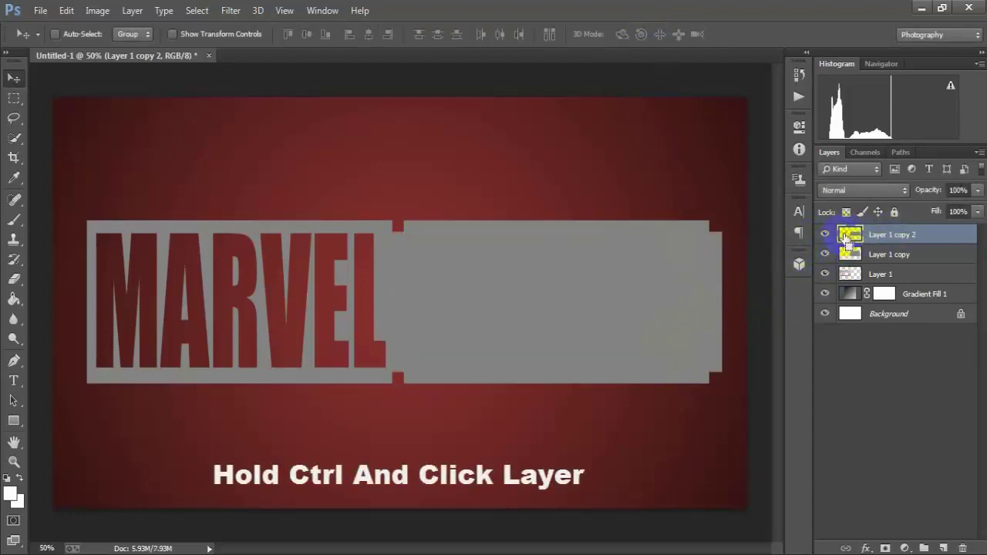
ctrl+click(852, 241)
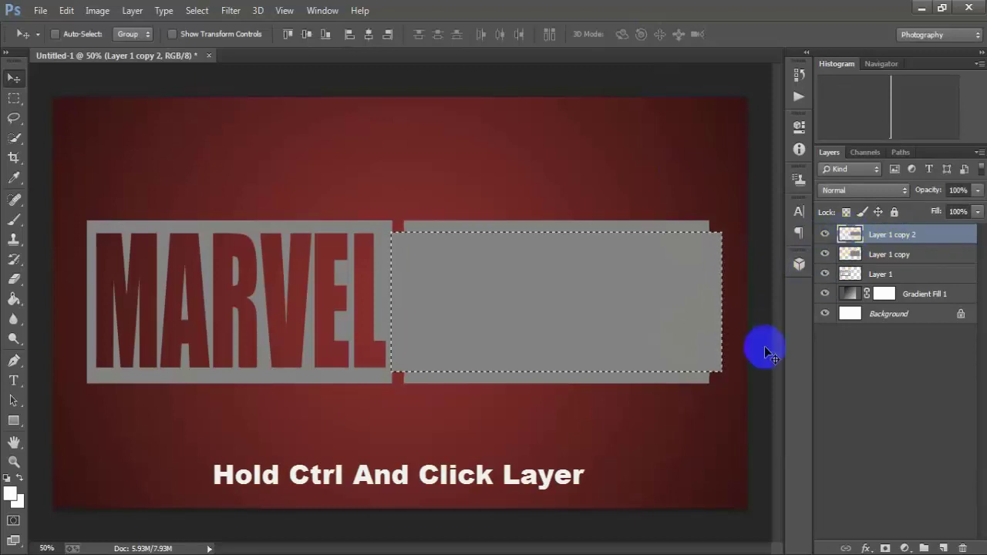
click(864, 258)
click(826, 254)
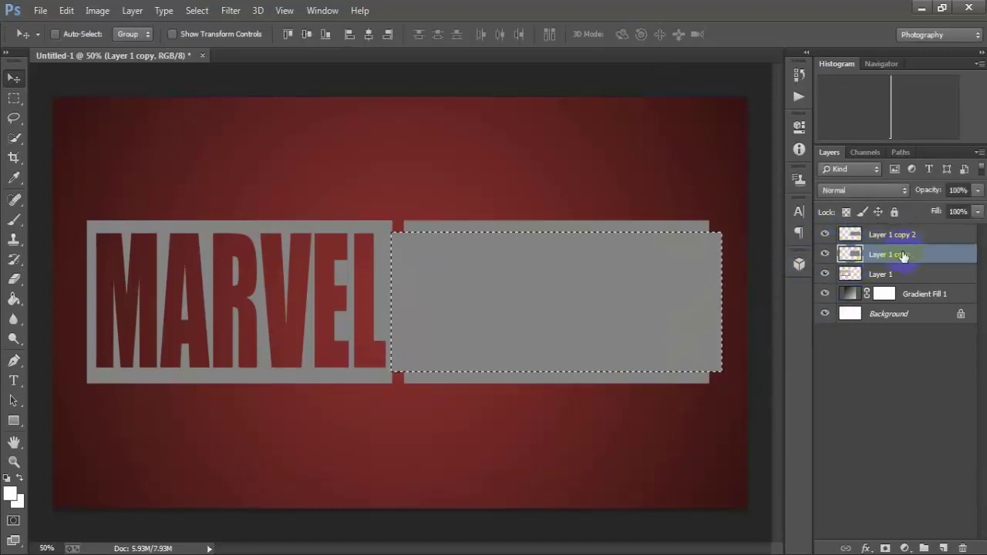
key(Delete)
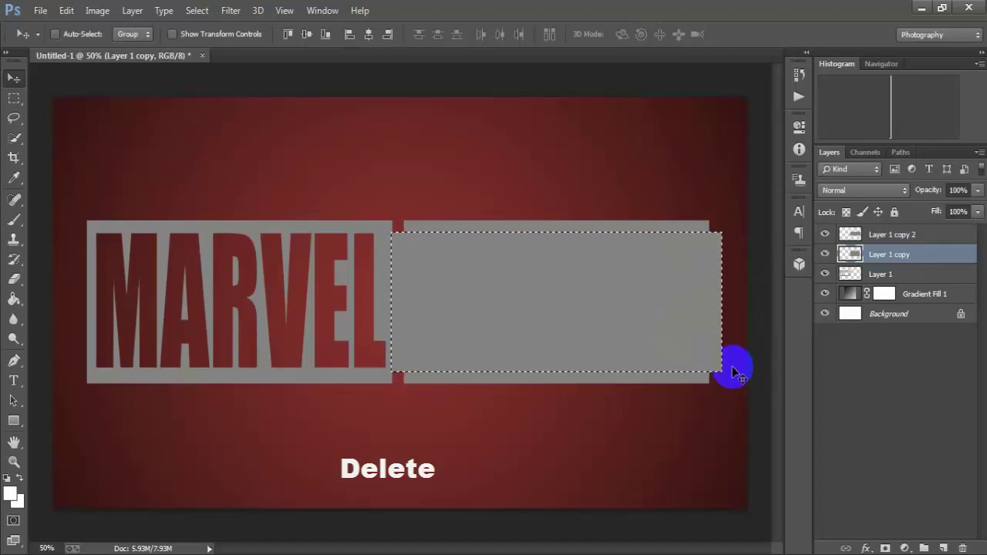
Deselect, then delete the spare Layer 1 copy 2 layer
click(892, 236)
click(825, 235)
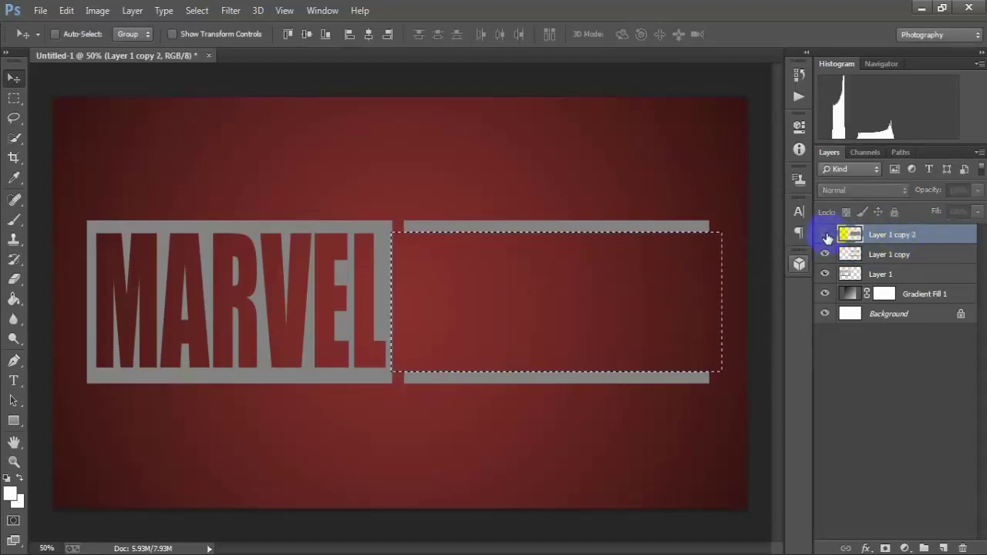
key(ctrl+d)
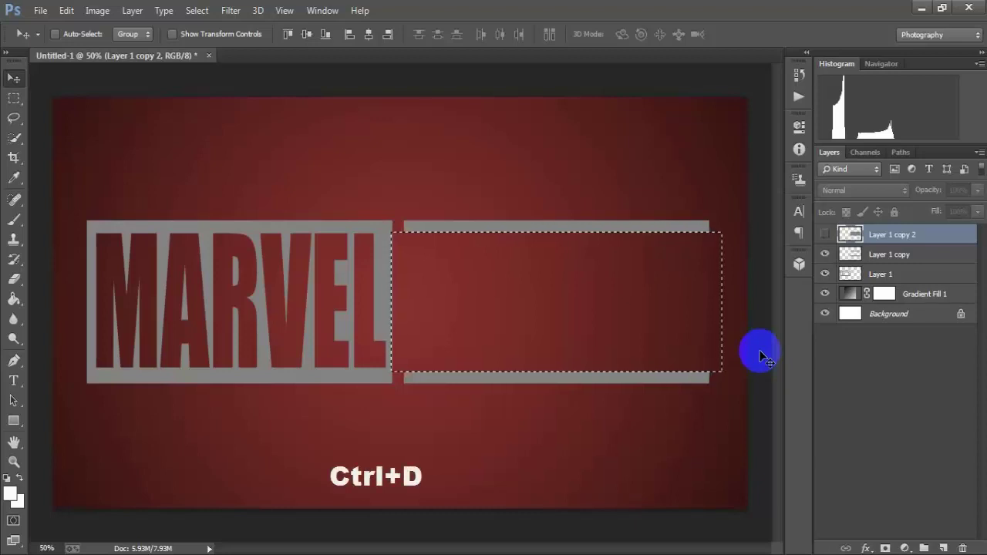
click(825, 234)
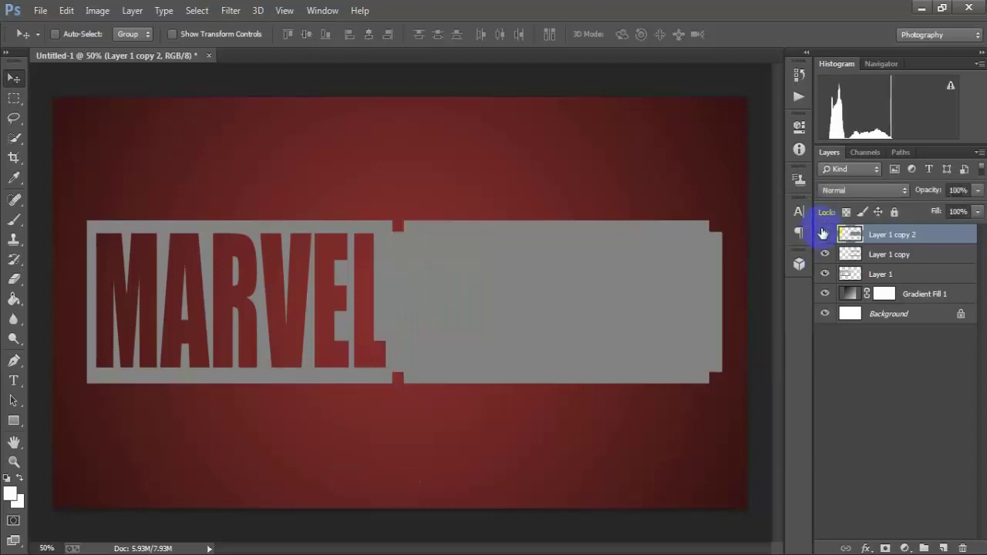
click(963, 548)
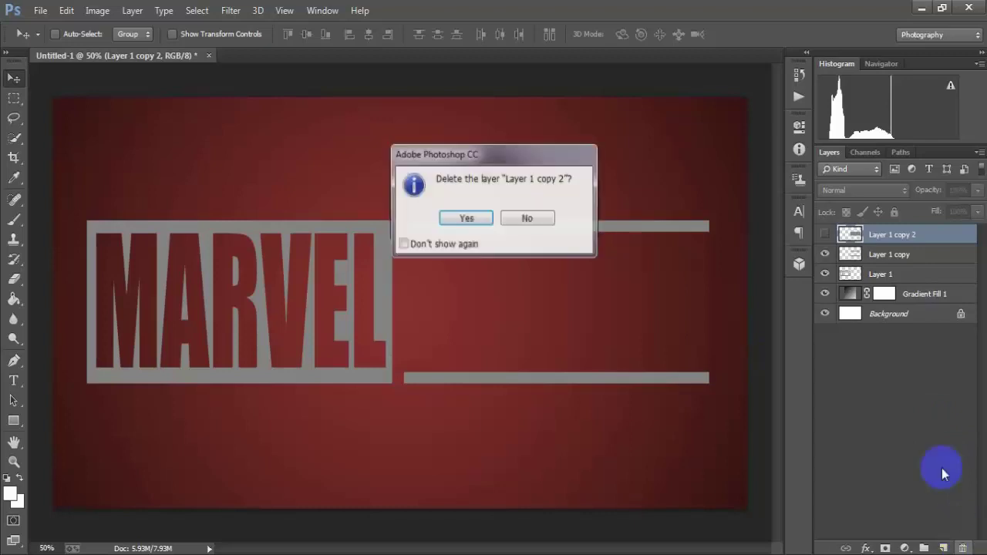
click(476, 218)
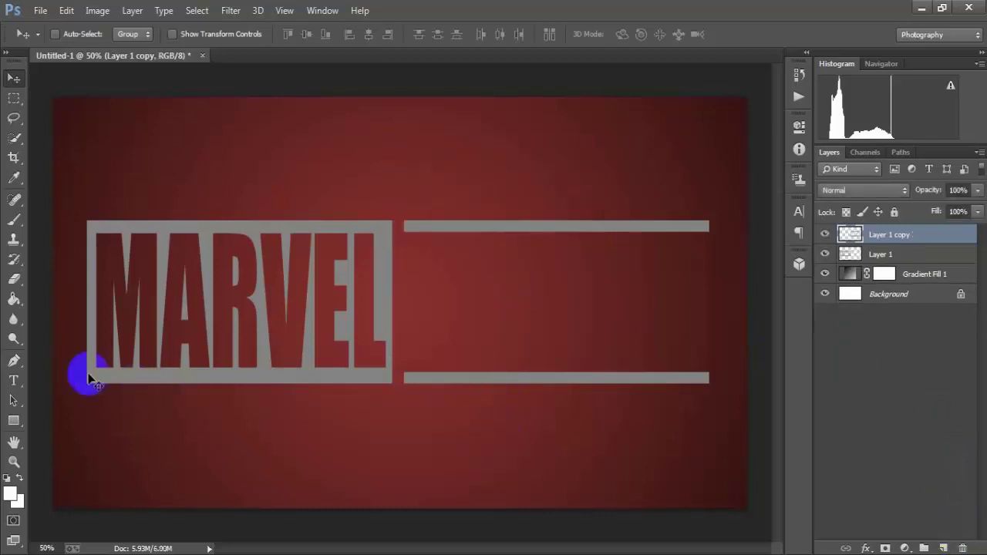
Add white Impact 72 pt text 'STUDIOS' between the two grey bars and commit it
drag(13, 380, 79, 378)
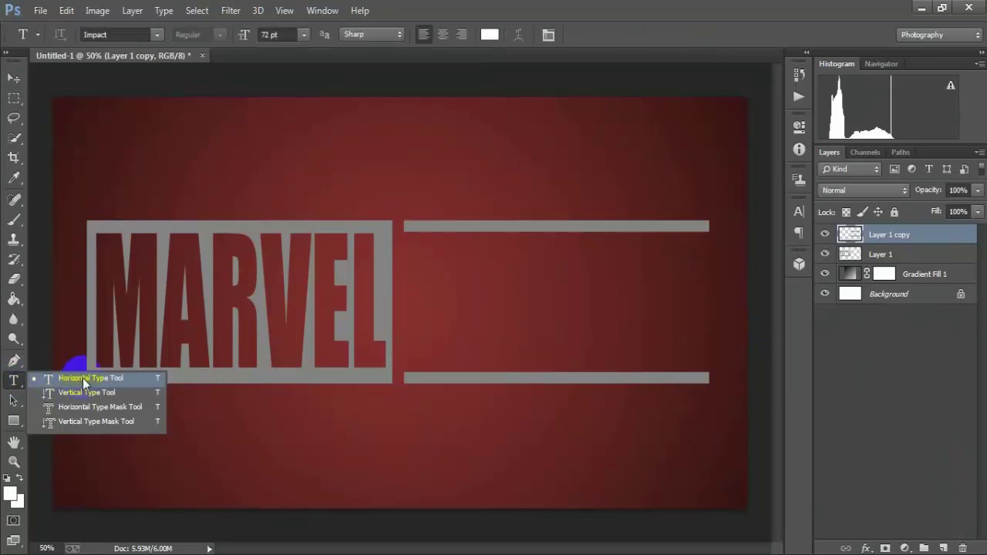
click(83, 378)
click(418, 322)
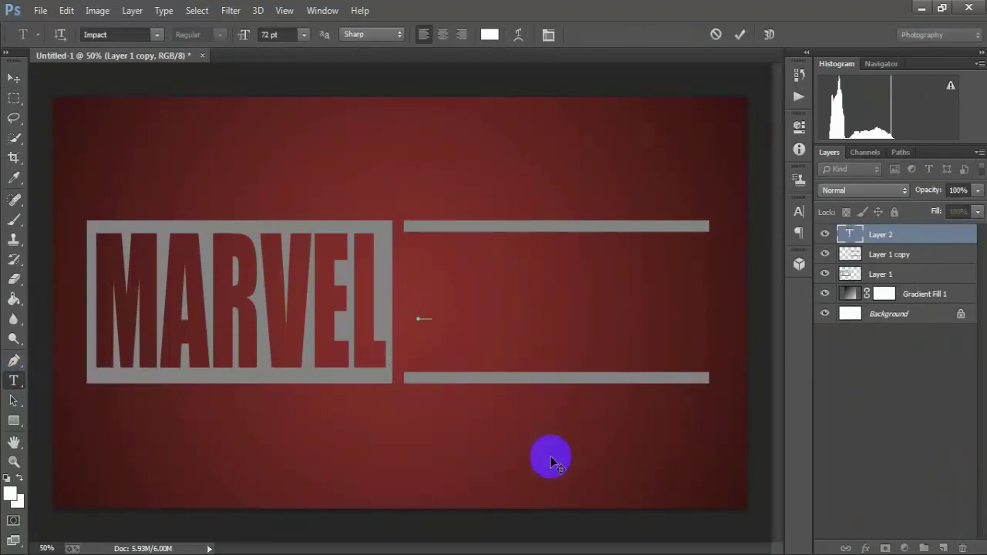
text(STUD)
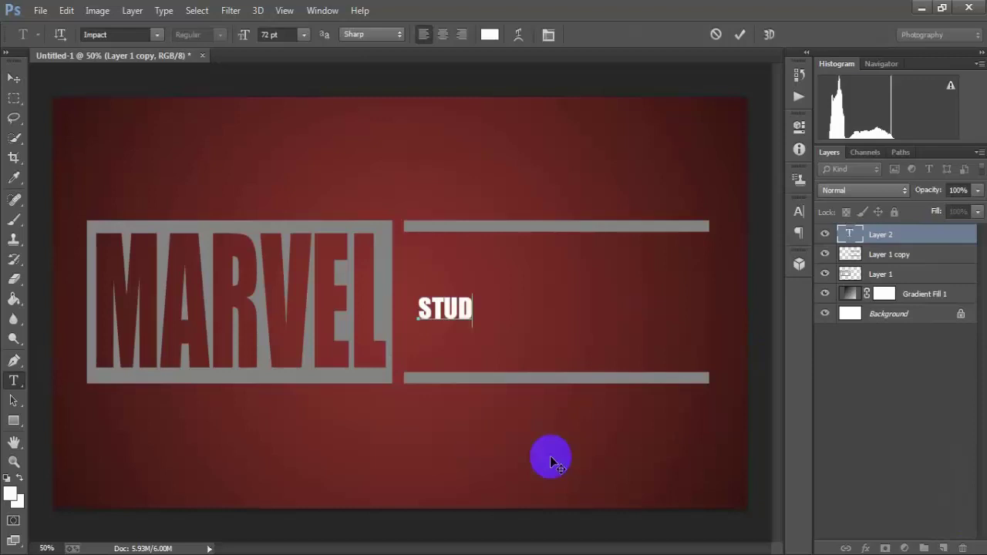
text(IOS)
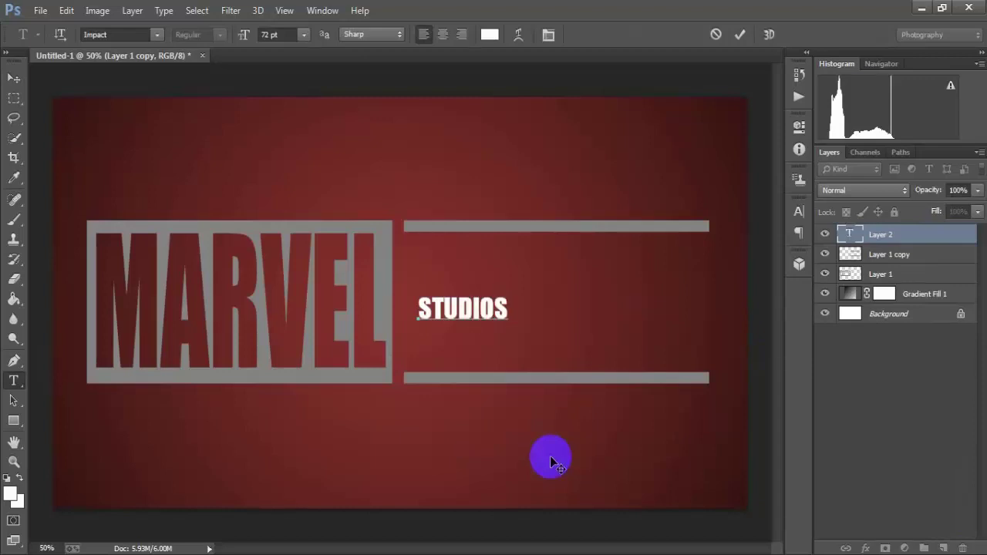
click(740, 34)
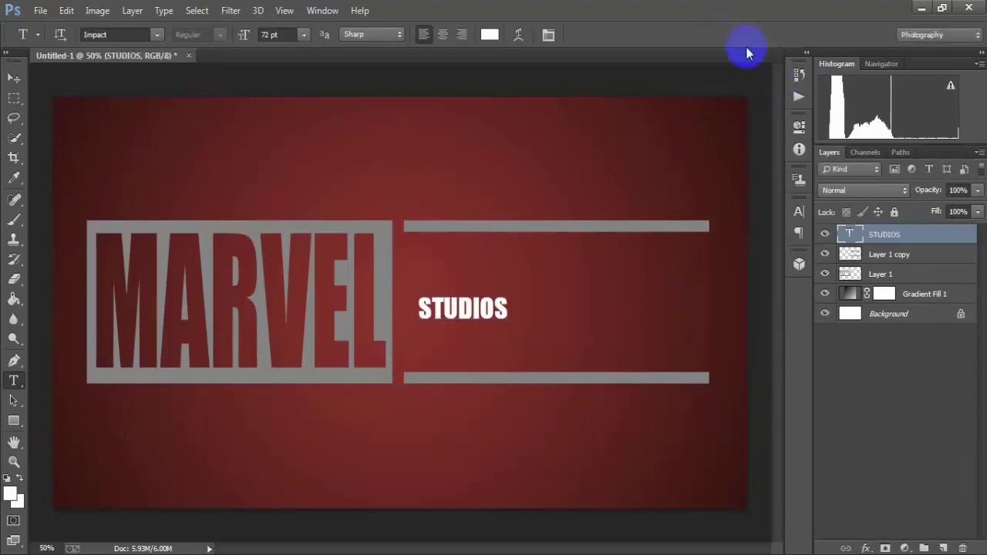
click(23, 80)
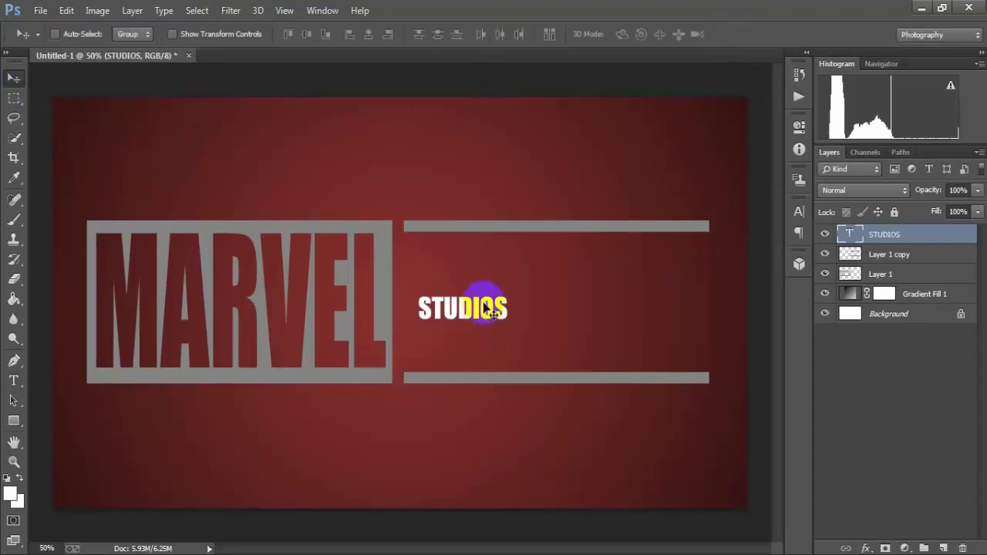
Move STUDIOS right between the bars and free-transform it to roughly triple size and taller
drag(489, 307, 552, 299)
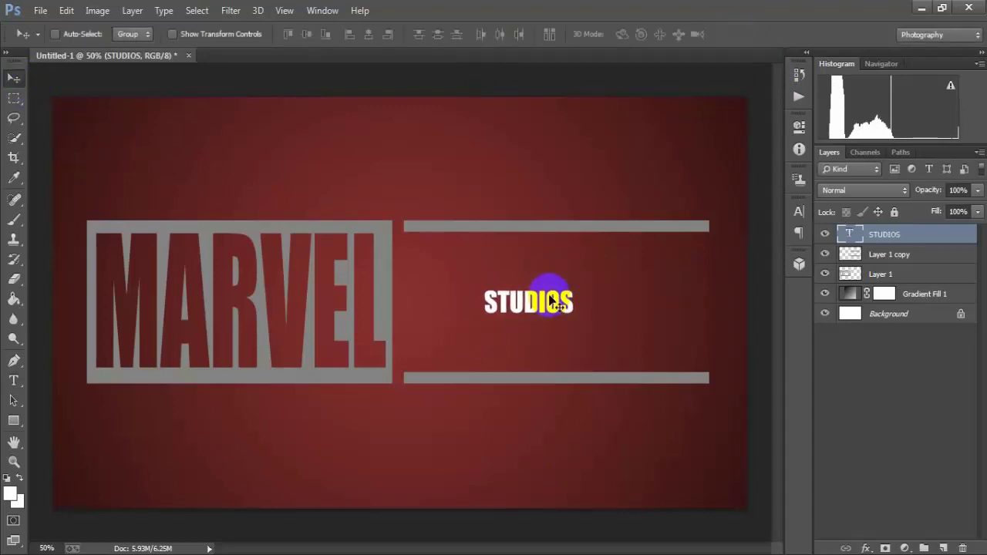
key(ctrl+t)
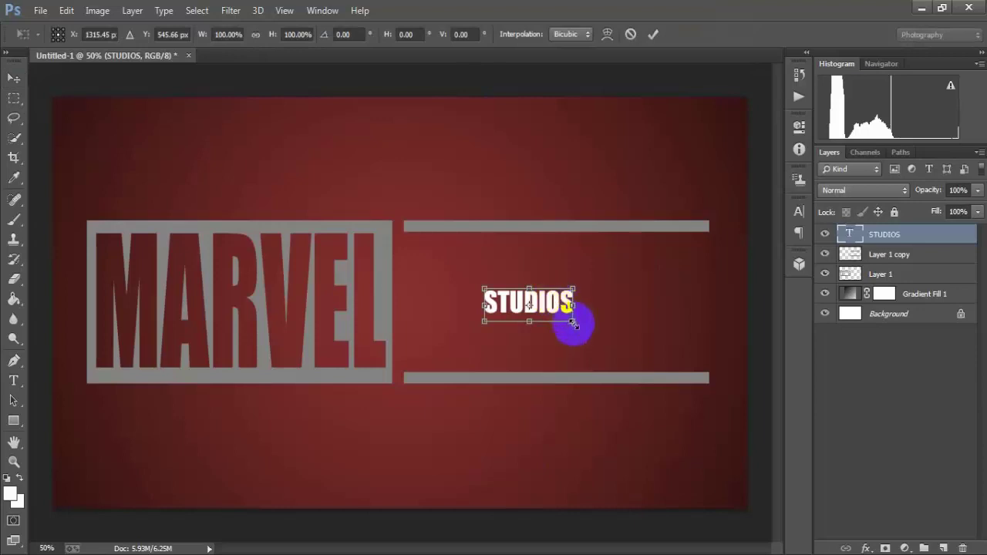
drag(574, 323, 660, 354)
drag(598, 317, 625, 314)
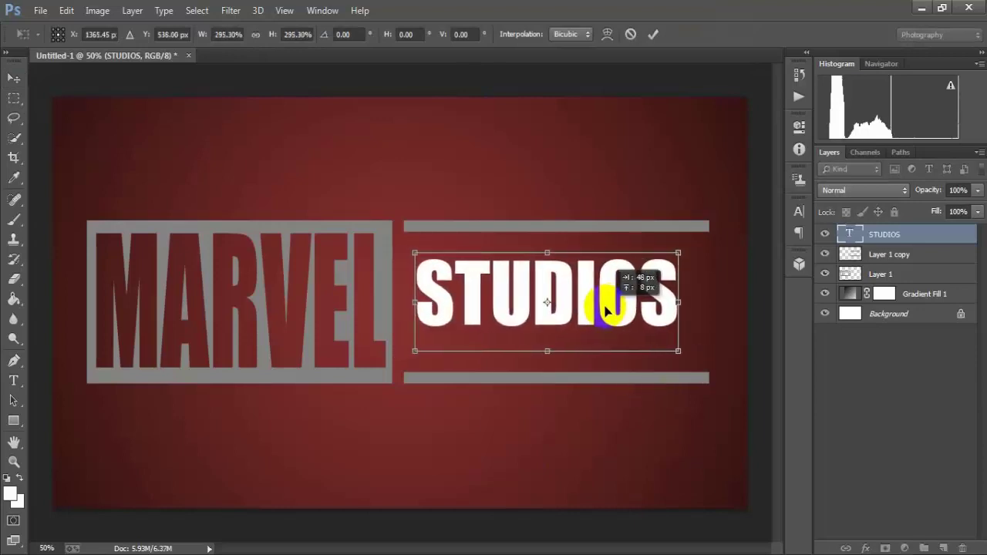
drag(557, 253, 557, 209)
drag(576, 284, 567, 295)
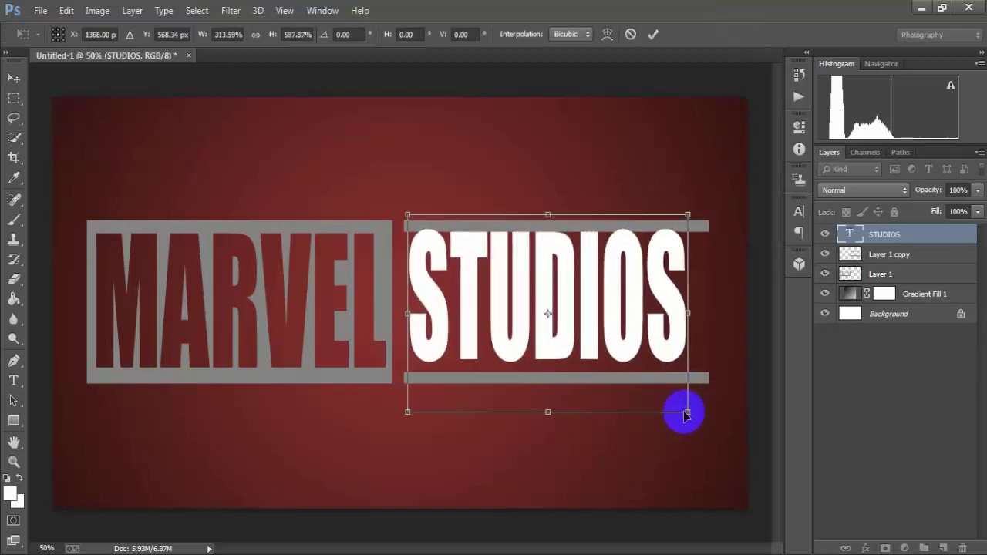
drag(679, 408, 697, 418)
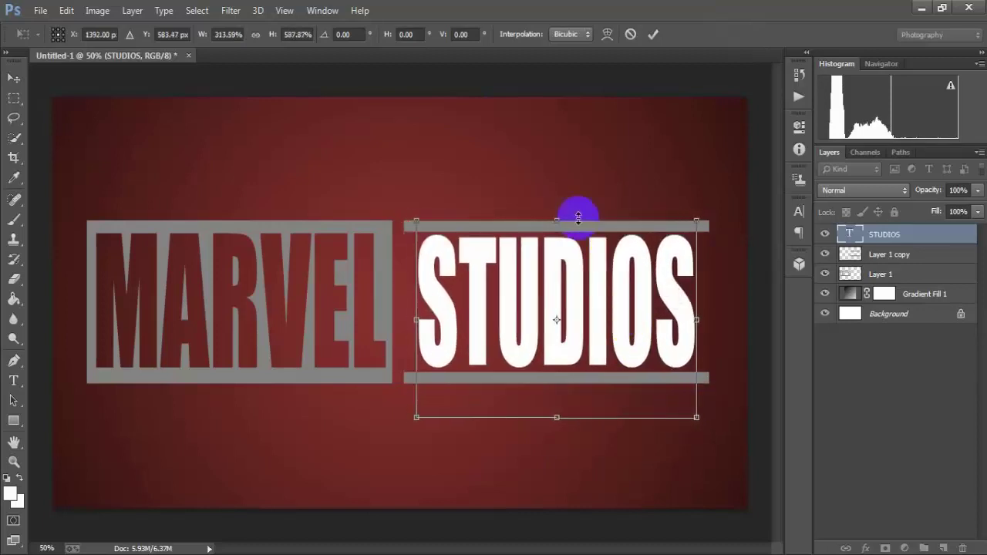
Fine-tune STUDIOS to about 332% width and 588% height so it fits the bars, and apply
drag(560, 213, 559, 225)
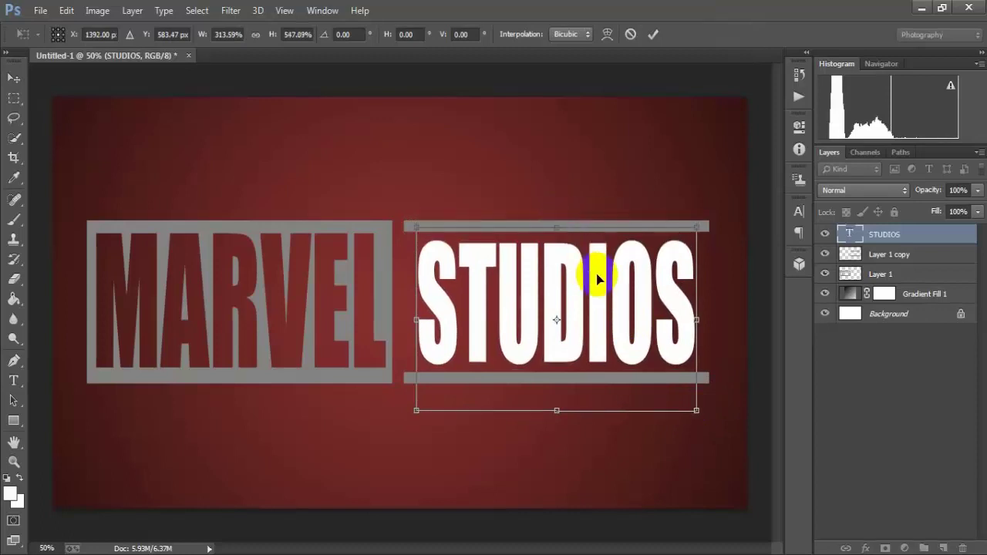
key(Left)
key(Left)
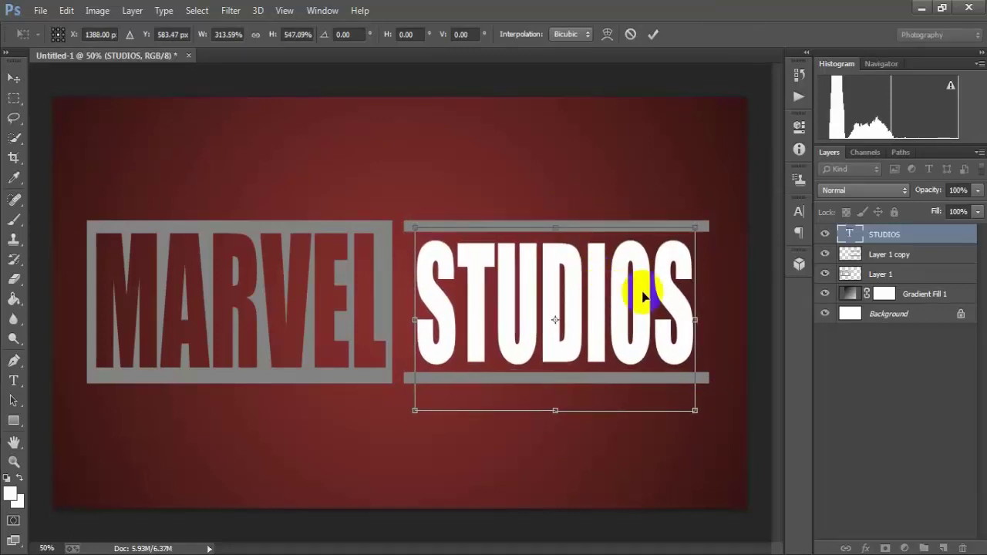
drag(695, 319, 705, 322)
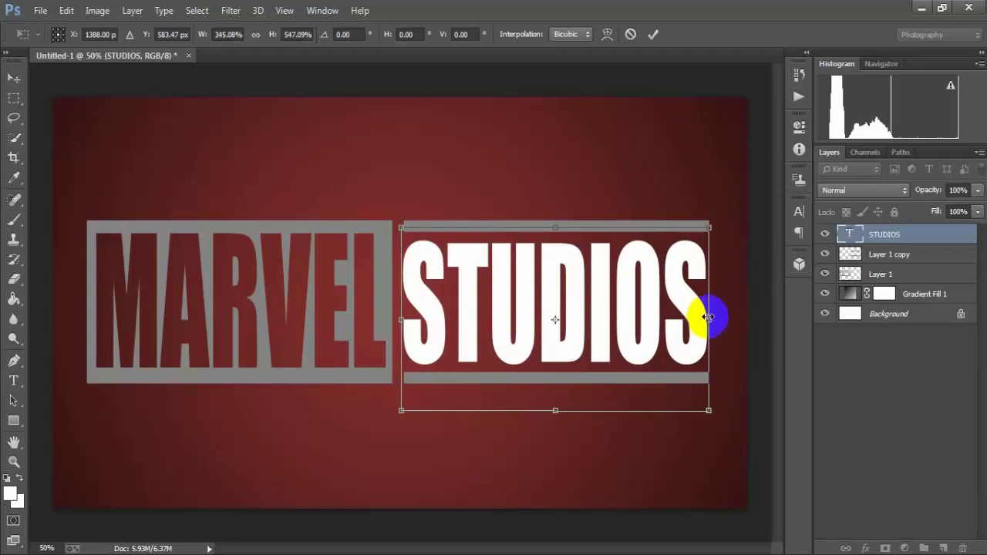
drag(705, 317, 702, 317)
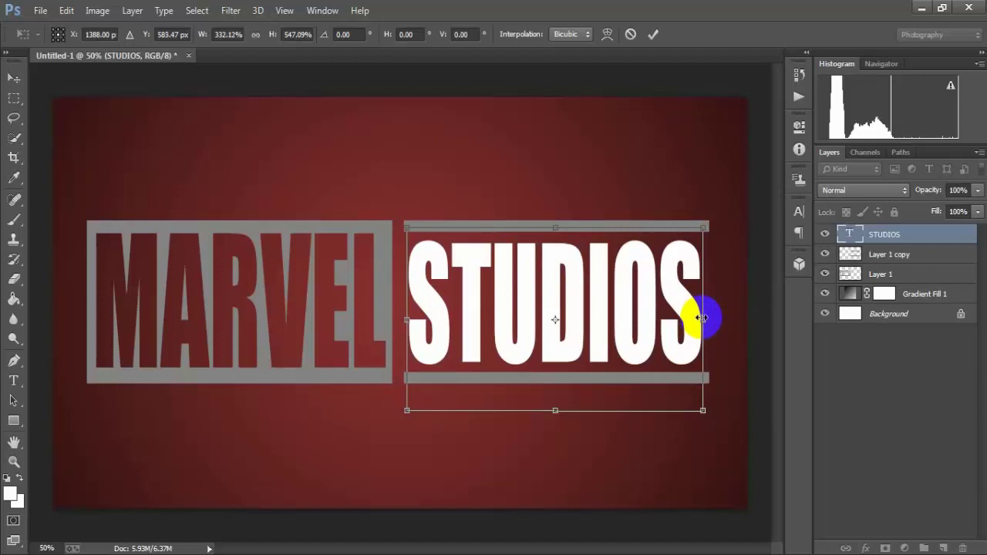
key(Down)
key(Down)
key(Up)
key(Up)
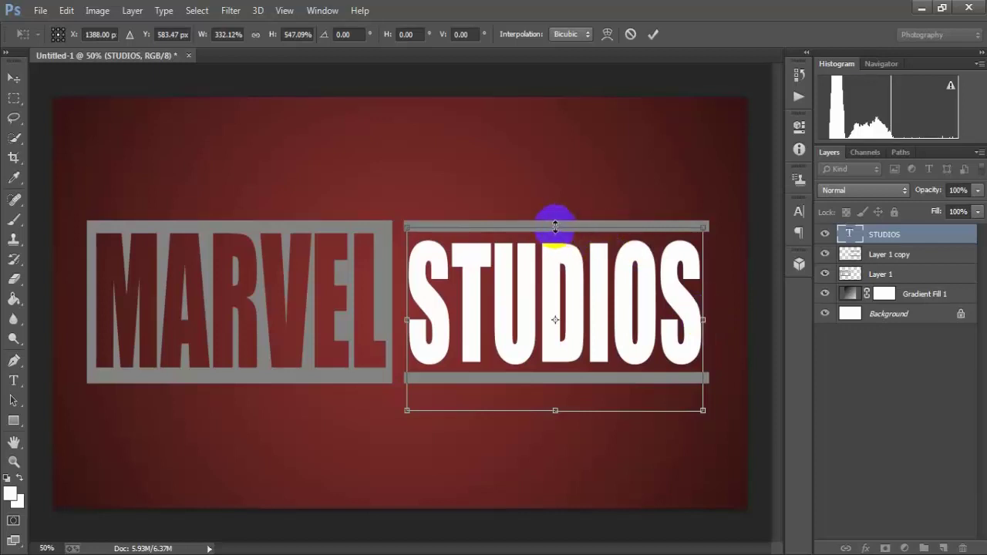
drag(555, 226, 555, 221)
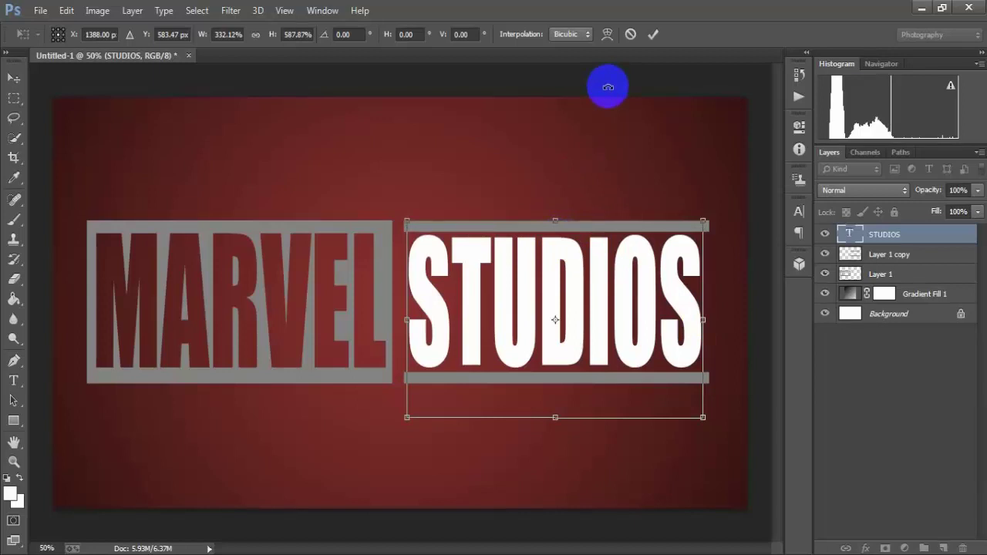
key(Down)
key(Down)
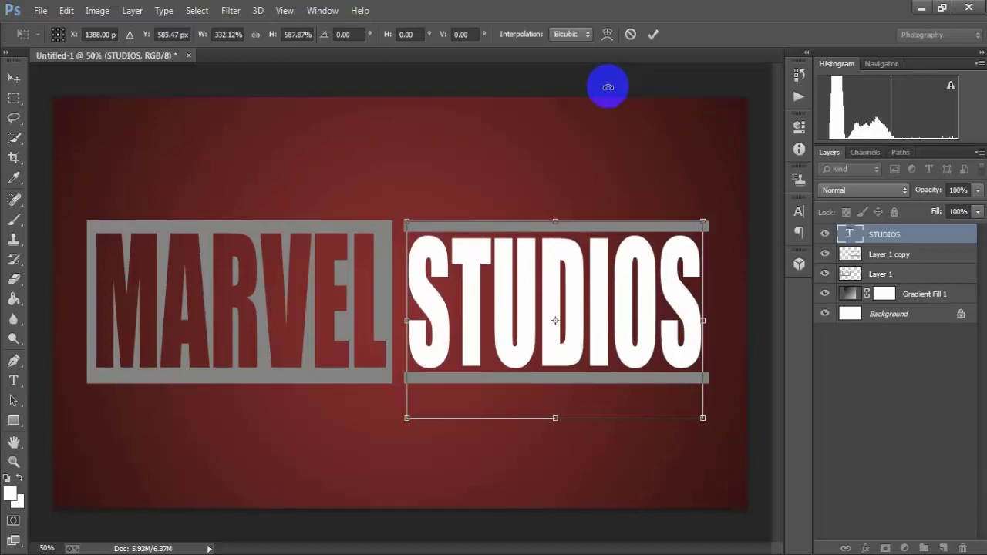
click(652, 34)
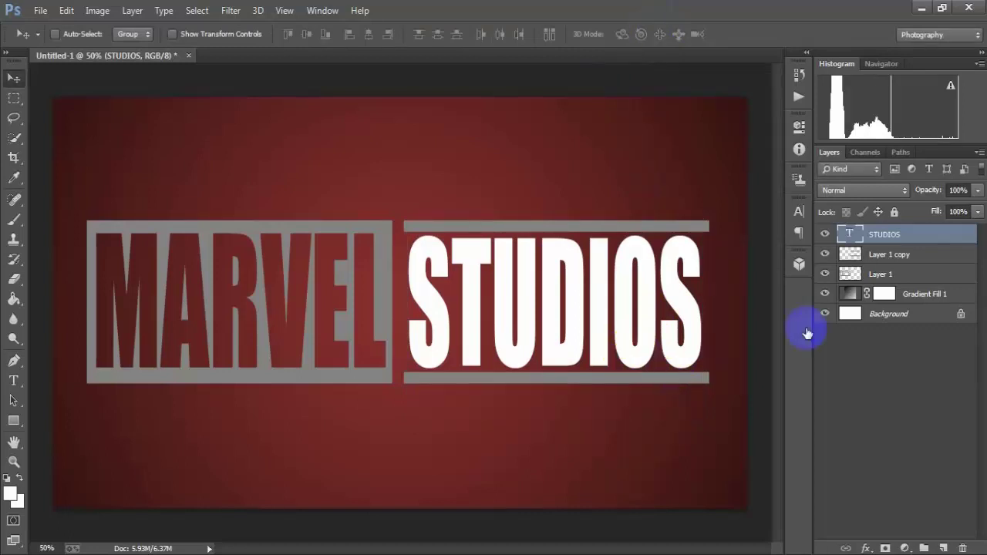
Merge the STUDIOS text, Layer 1 copy and Layer 1 into one STUDIOS layer
click(826, 254)
click(827, 254)
click(827, 266)
click(826, 274)
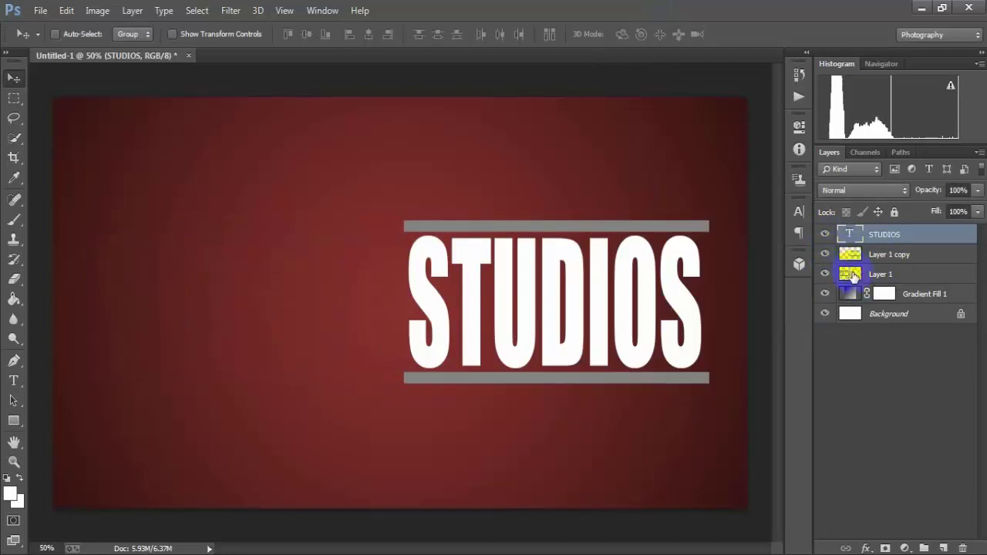
shift+click(898, 255)
shift+click(899, 274)
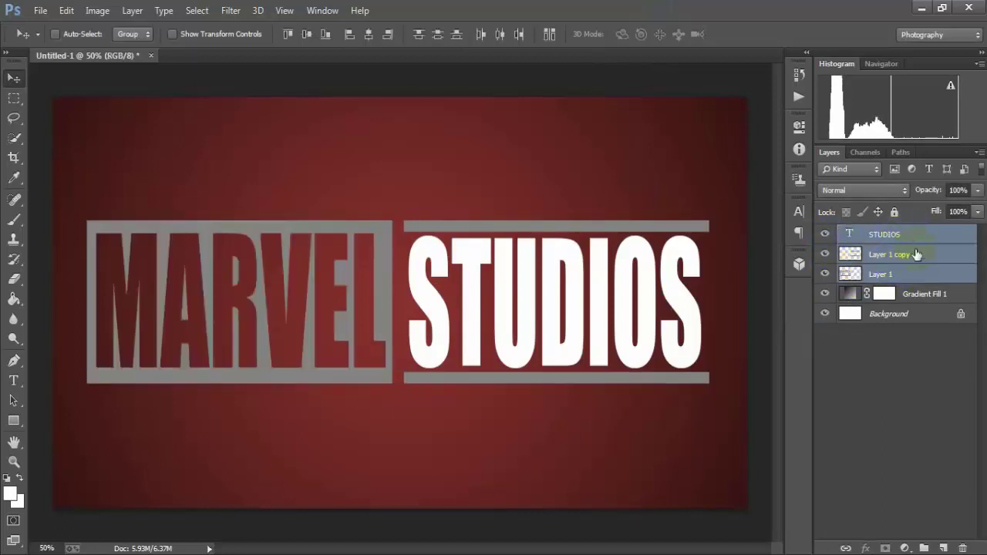
key(ctrl+e)
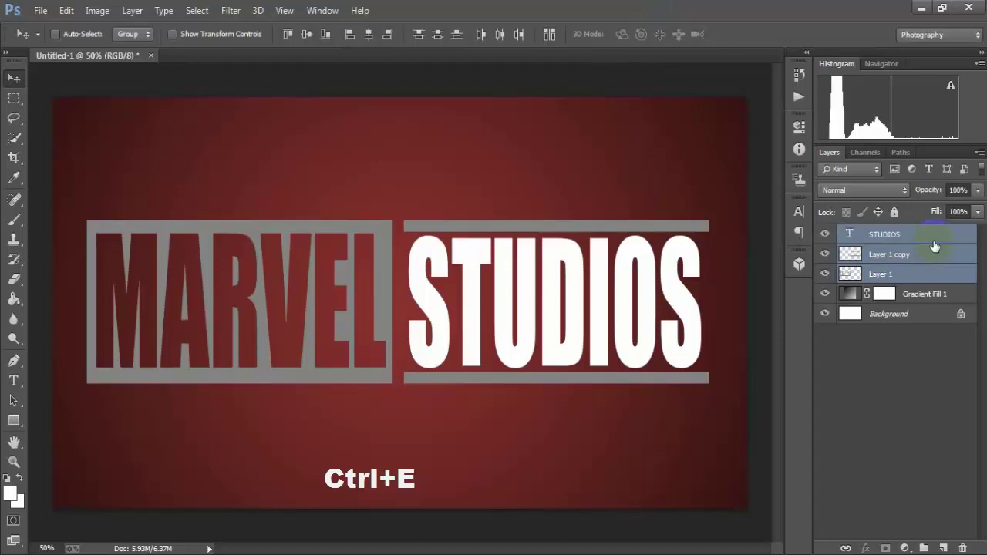
click(827, 237)
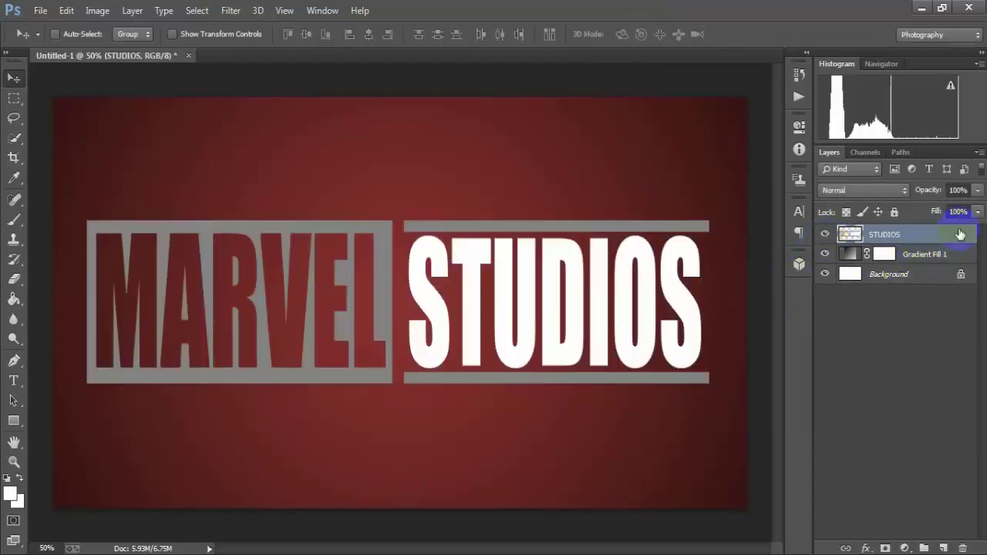
Add a linear 90°, 100% scale white-to-black Gradient Overlay to STUDIOS, dragged lower on the letters
double_click(960, 238)
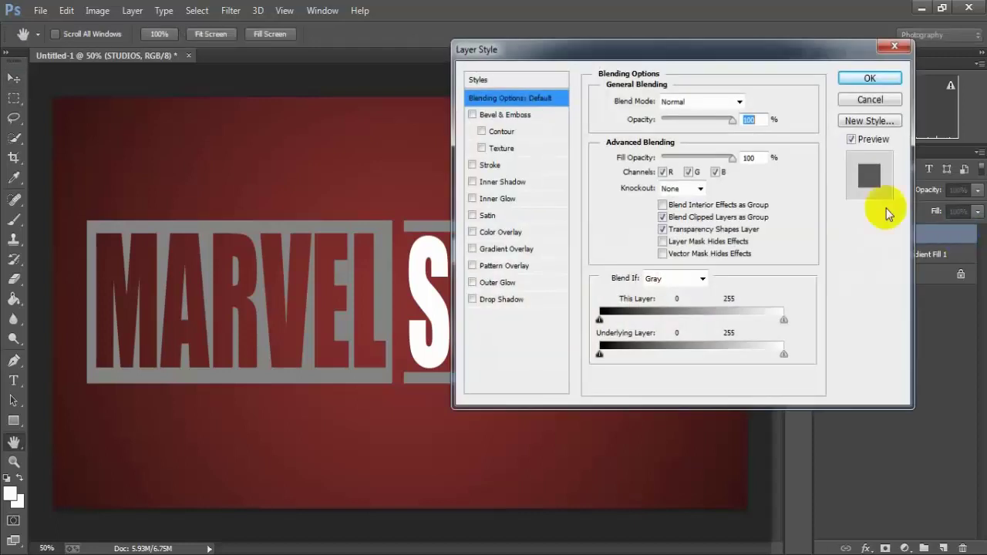
drag(656, 22, 646, 56)
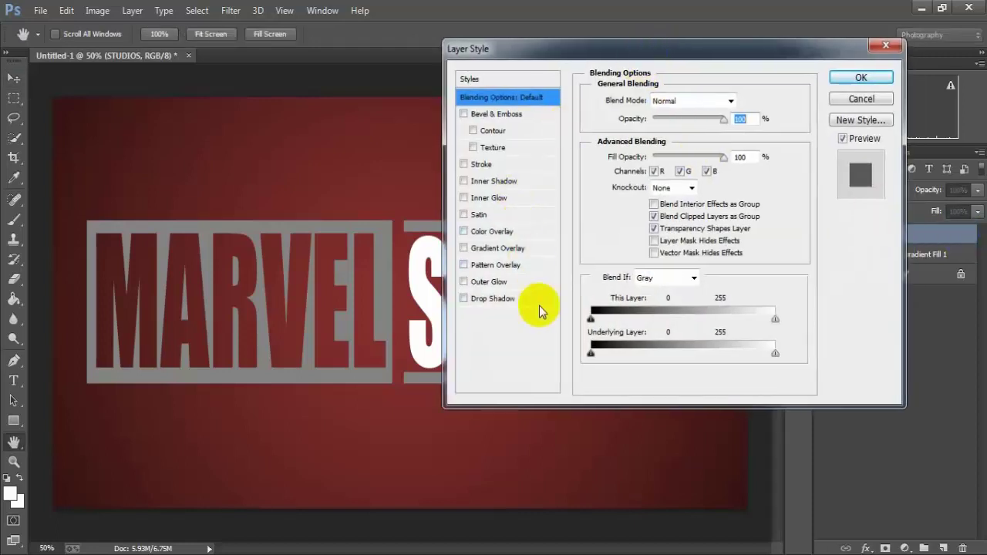
click(509, 249)
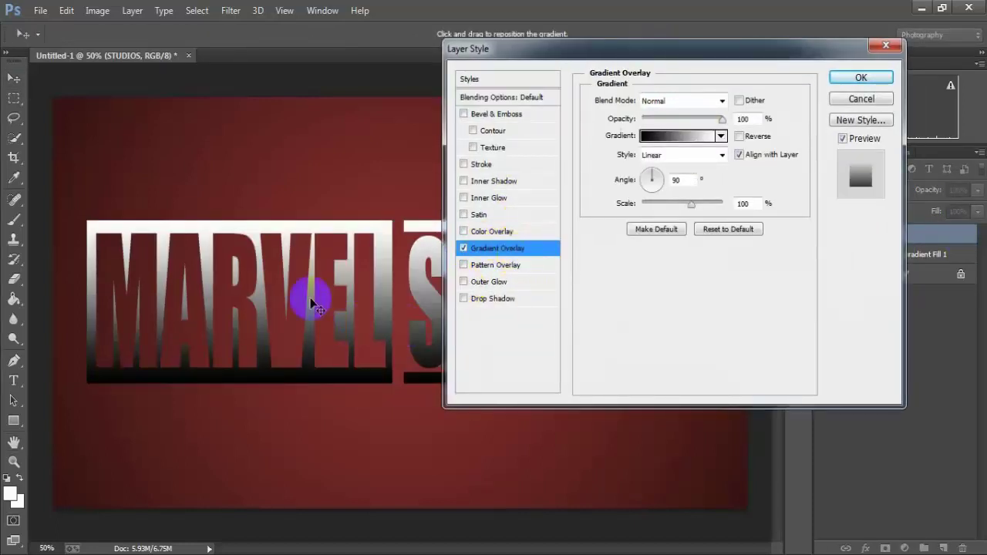
drag(312, 305, 255, 309)
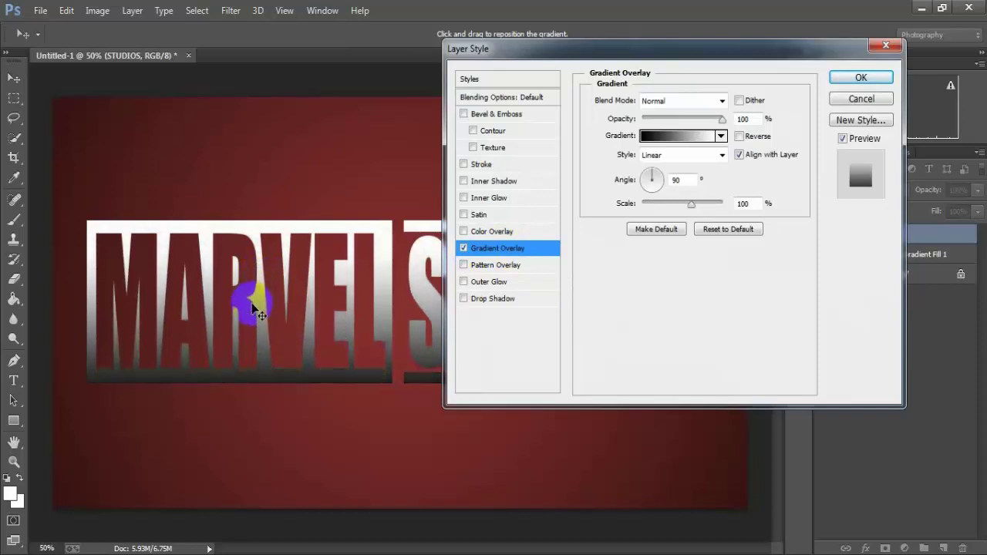
drag(254, 309, 275, 393)
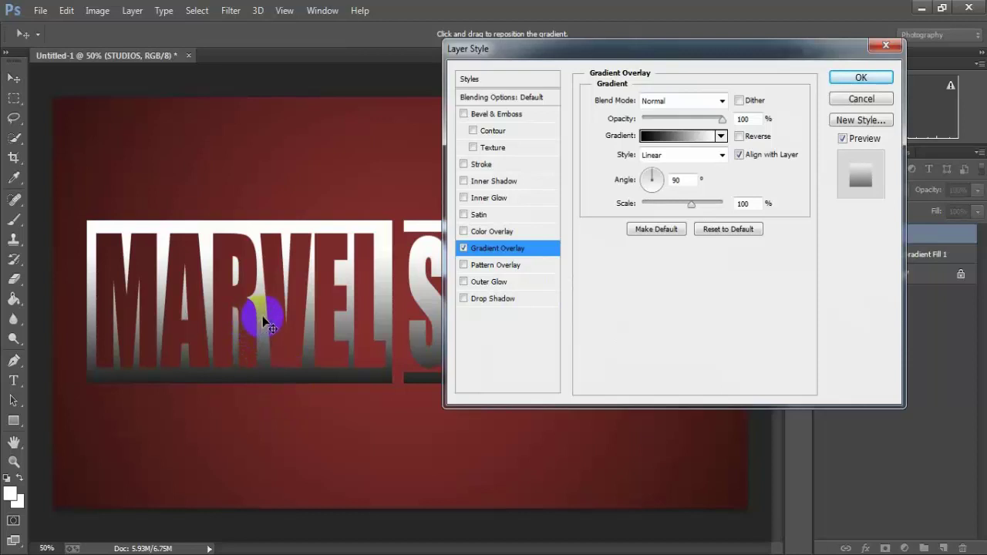
drag(262, 317, 263, 323)
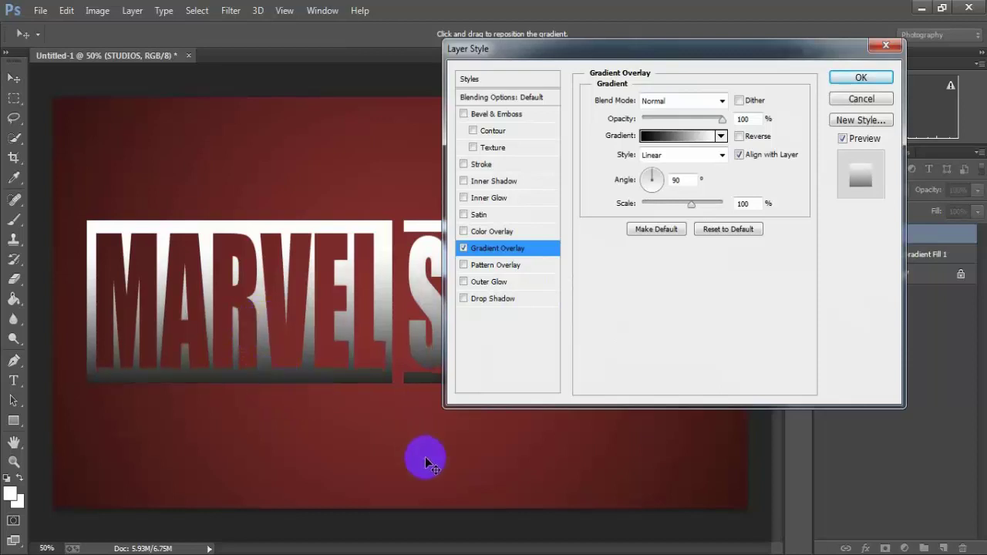
Add a Multiply drop shadow: 100% opacity, 90° angle, 5 px distance, 1% spread, 18 px size
click(501, 301)
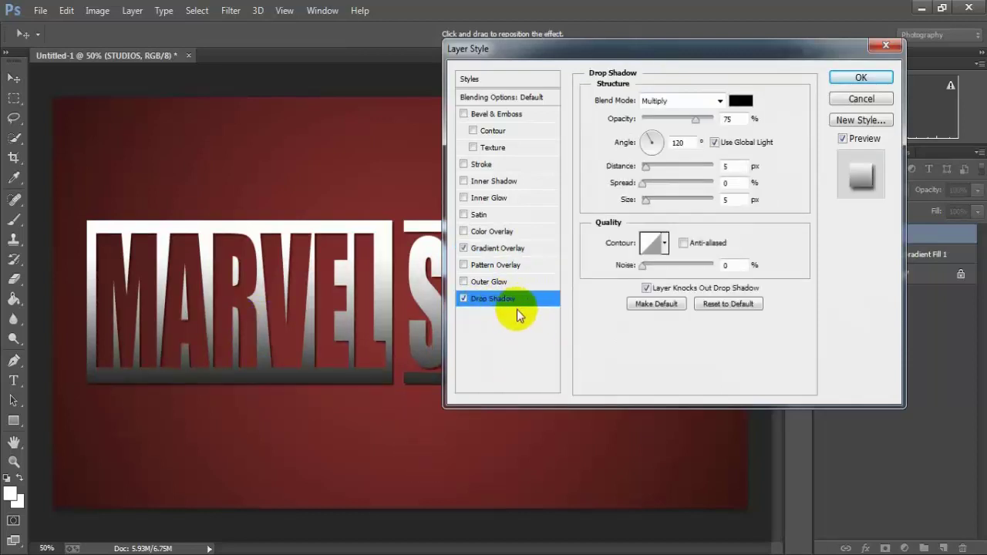
drag(655, 47, 596, 50)
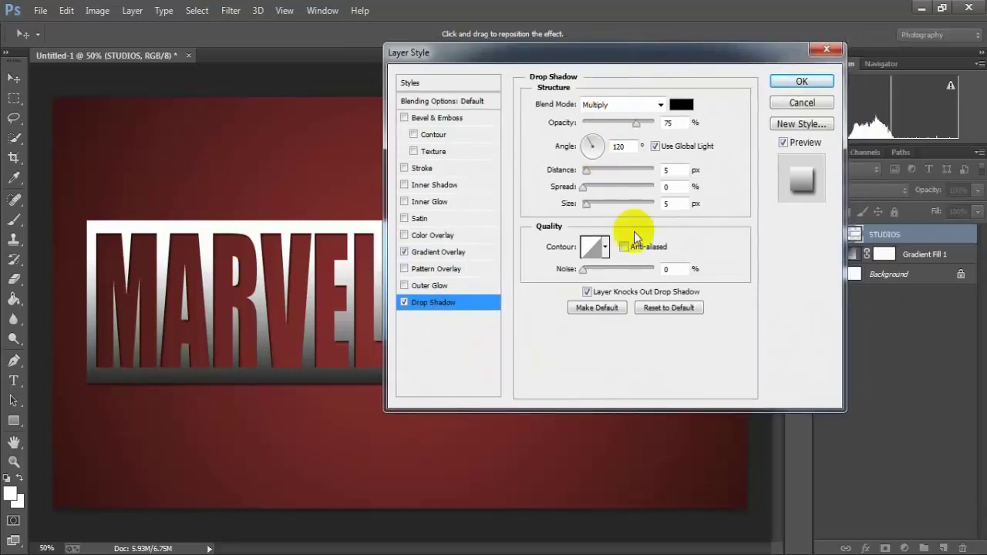
click(668, 123)
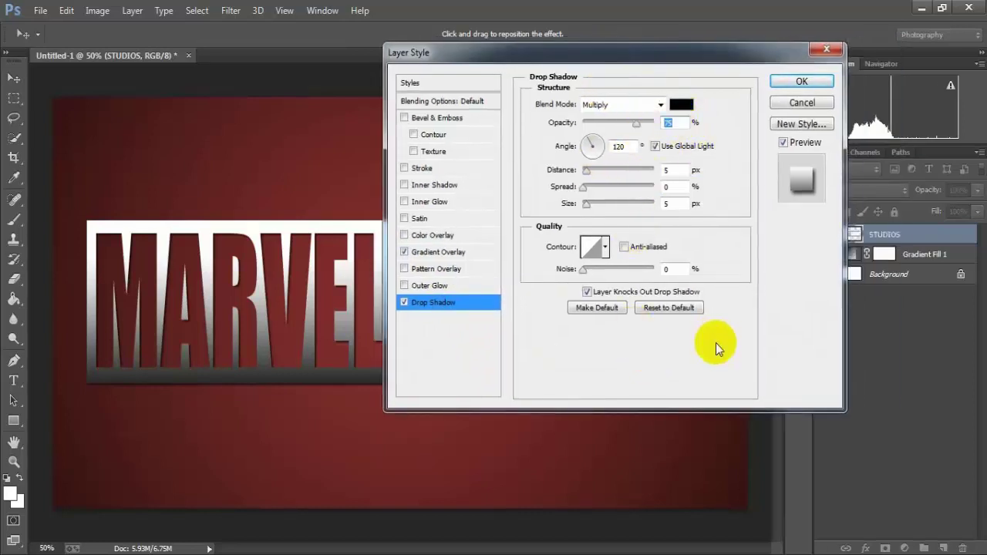
text(100)
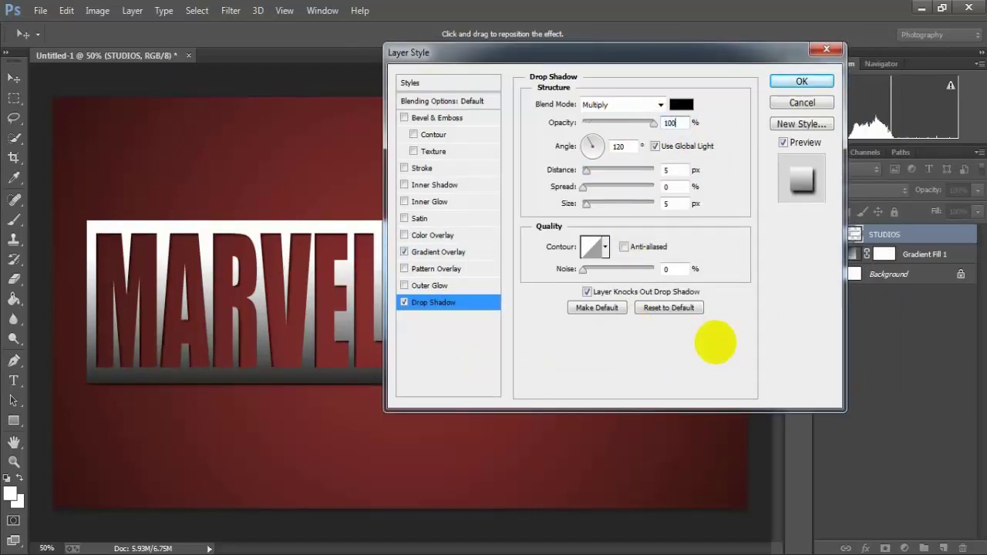
click(615, 146)
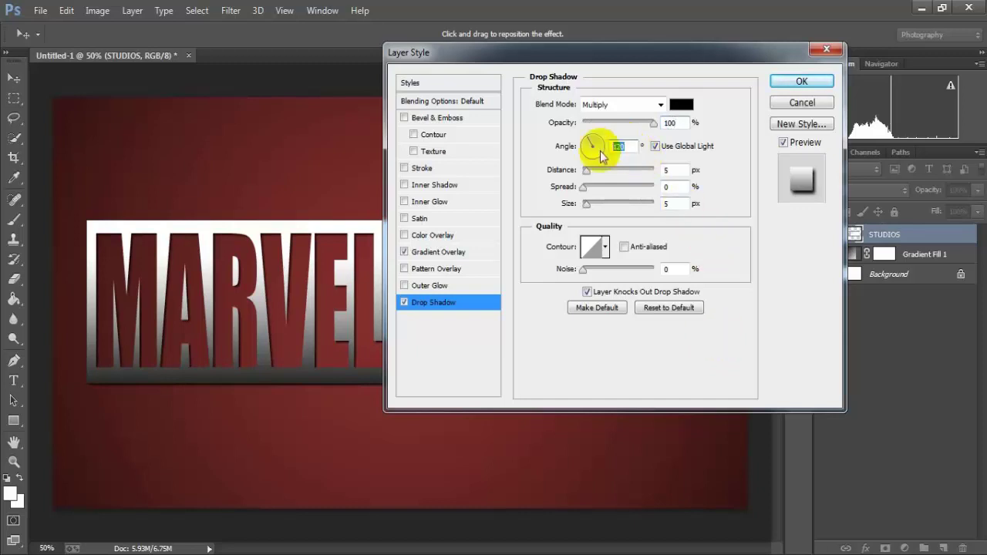
text(90)
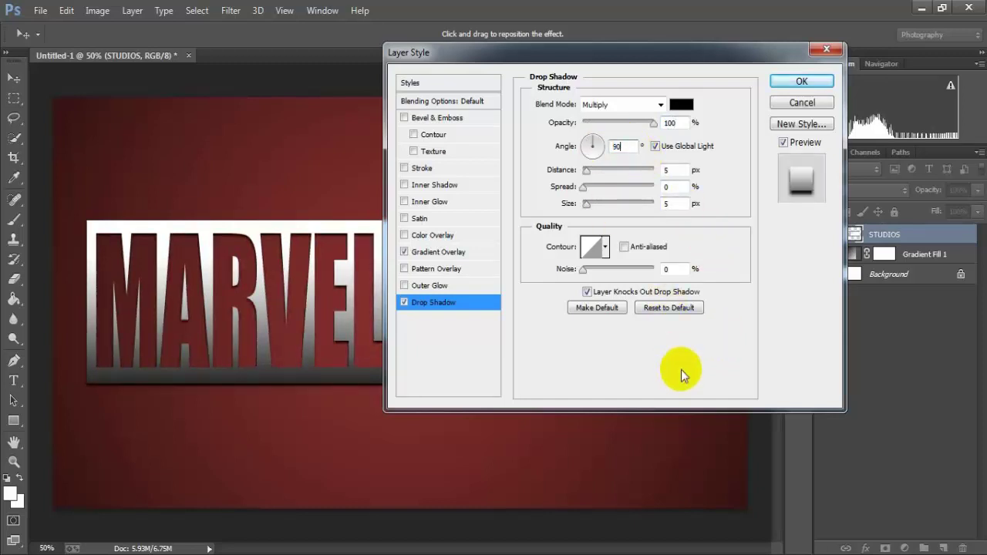
click(675, 169)
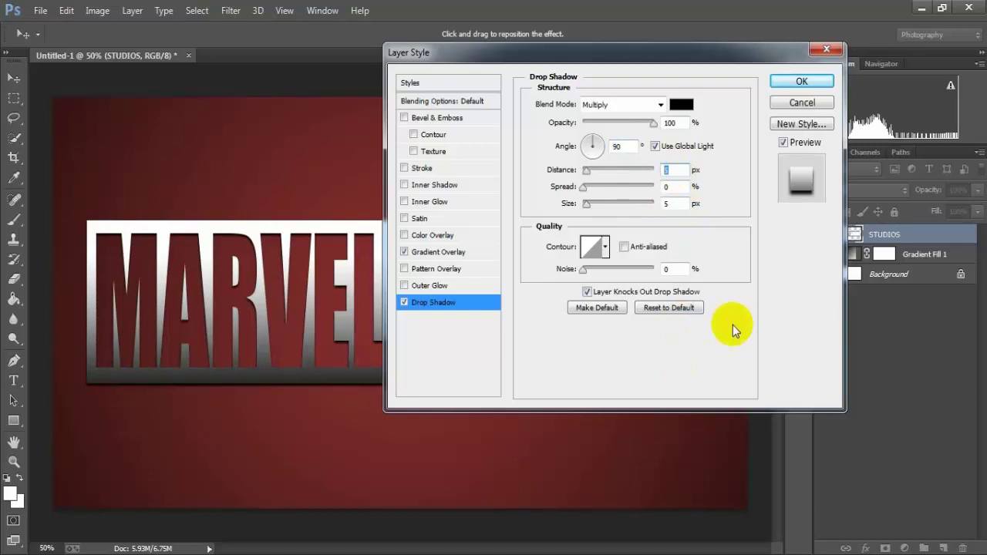
text(5)
click(672, 187)
text(1)
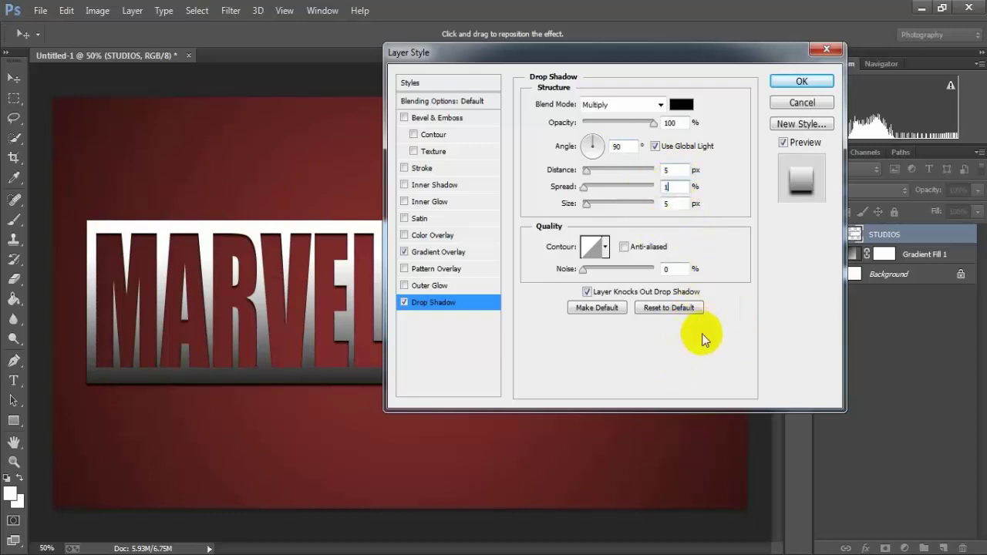
click(670, 203)
text(1)
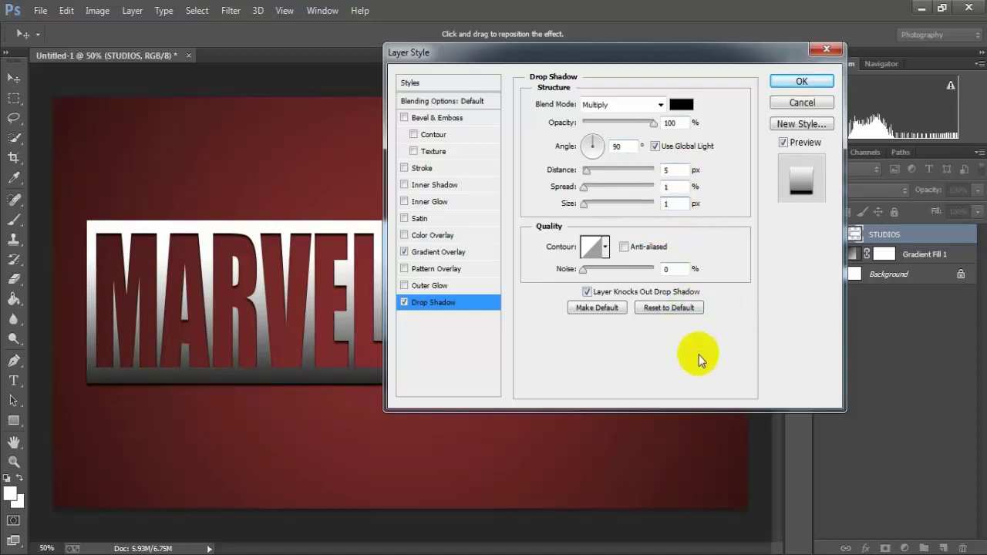
text(8)
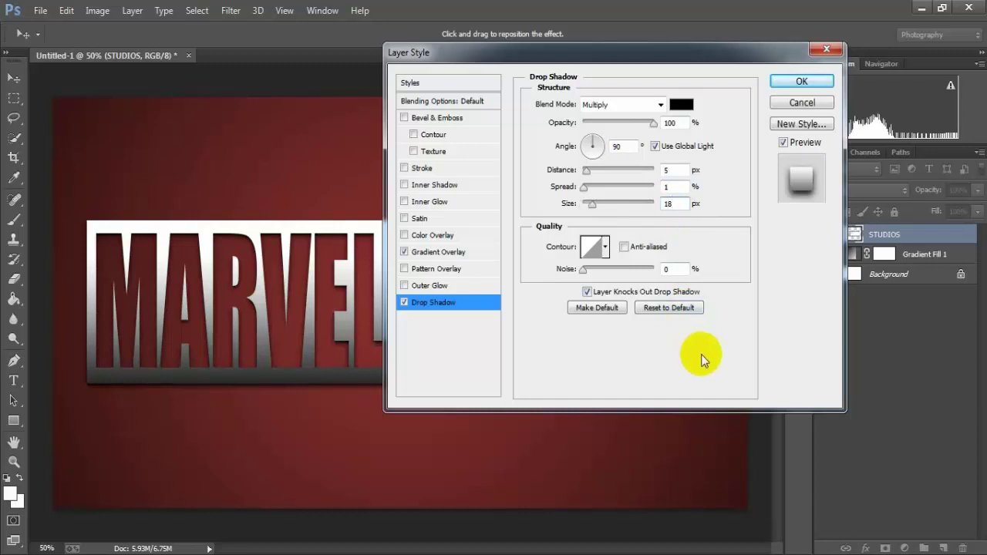
Add an Inner Bevel & Emboss at 139° with the multi-peaked gloss contour, and apply the styles
click(437, 118)
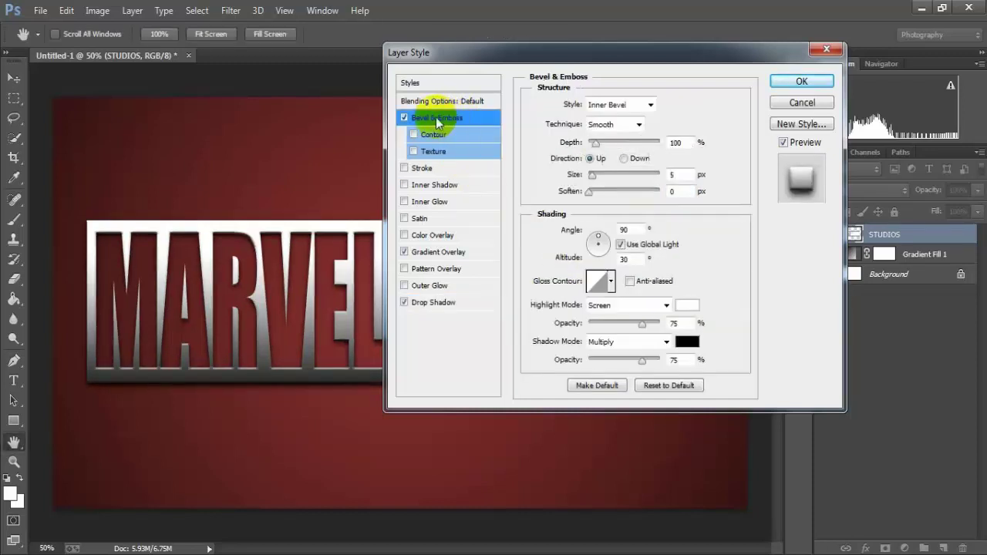
click(622, 229)
text(1)
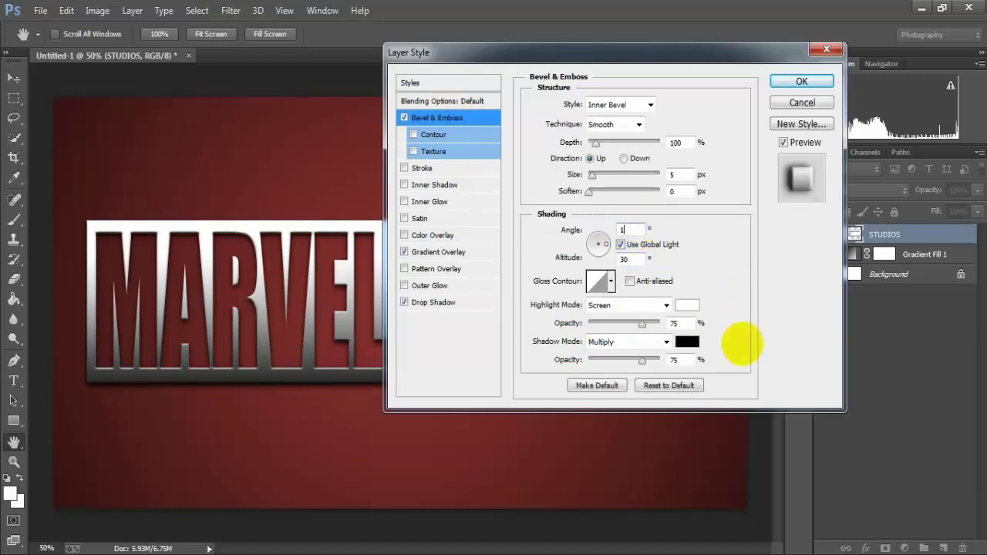
text(39)
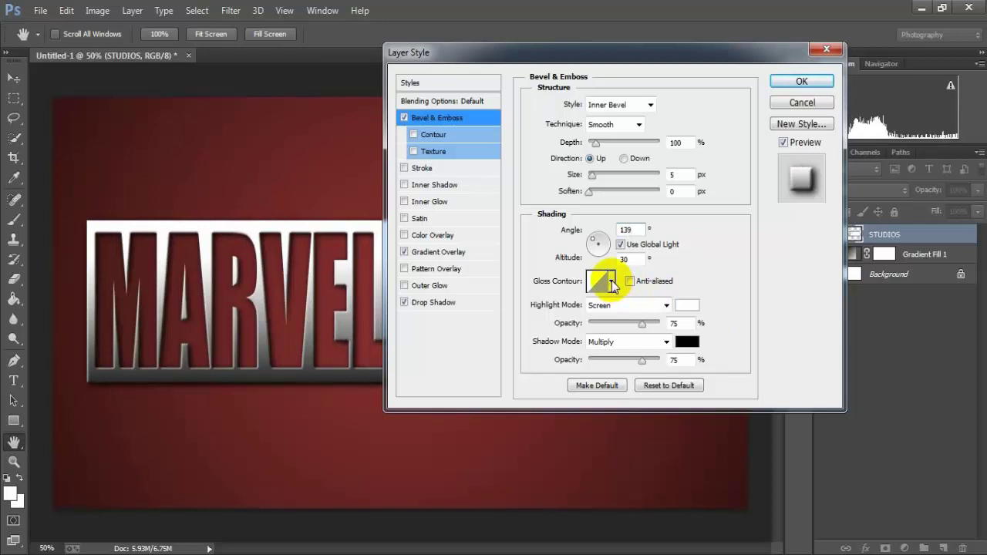
click(611, 283)
click(552, 339)
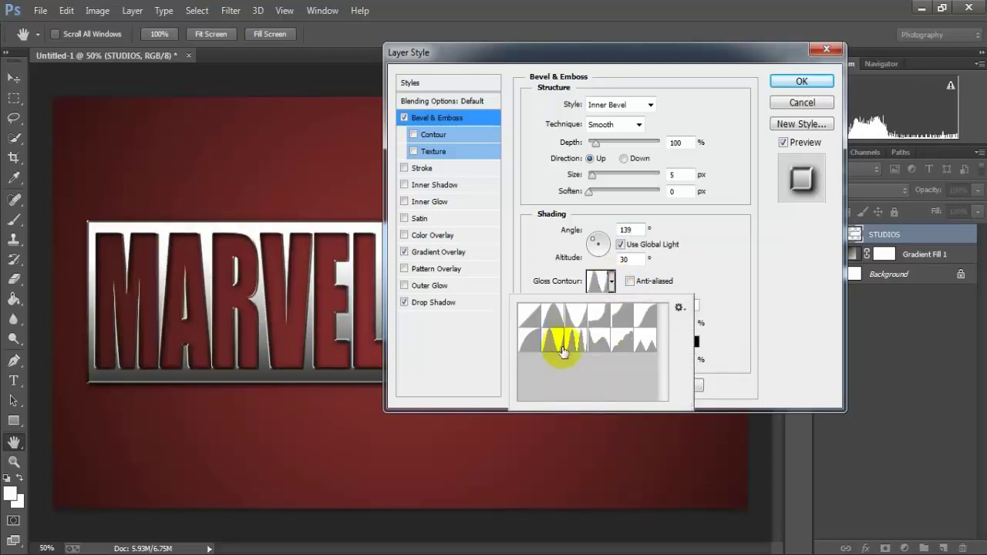
click(792, 83)
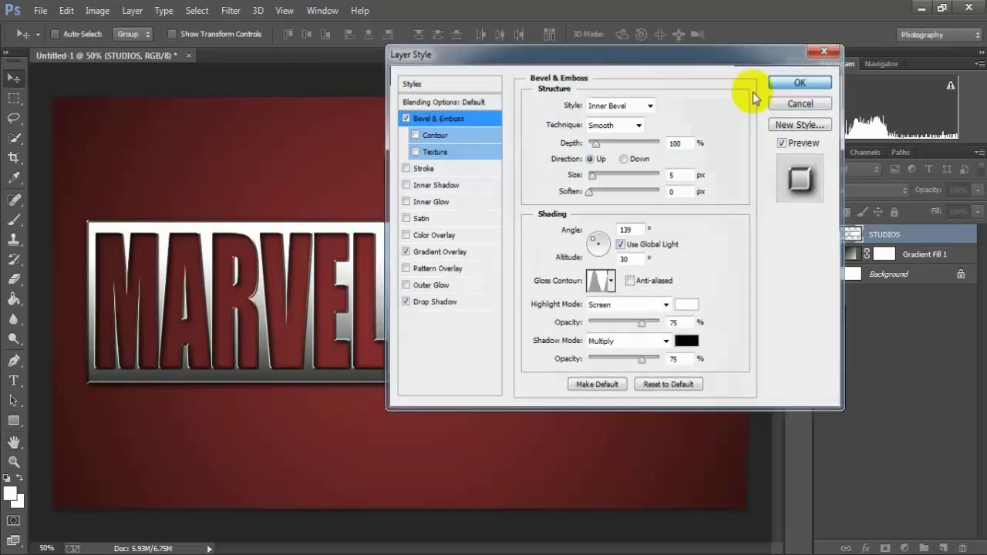
click(974, 233)
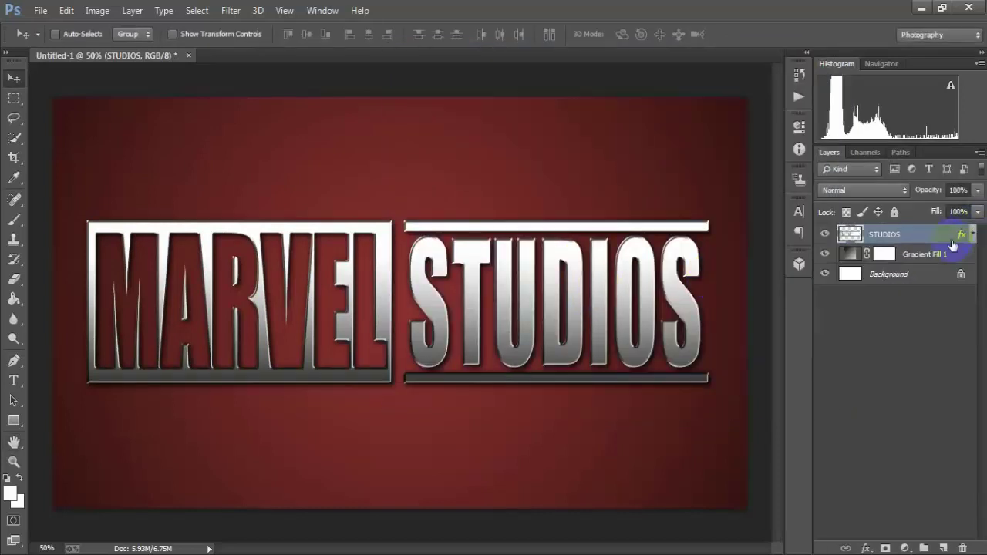
Create a new layer above STUDIOS and paint-bucket fill it with flat grey #7b7b7b
click(943, 549)
click(654, 423)
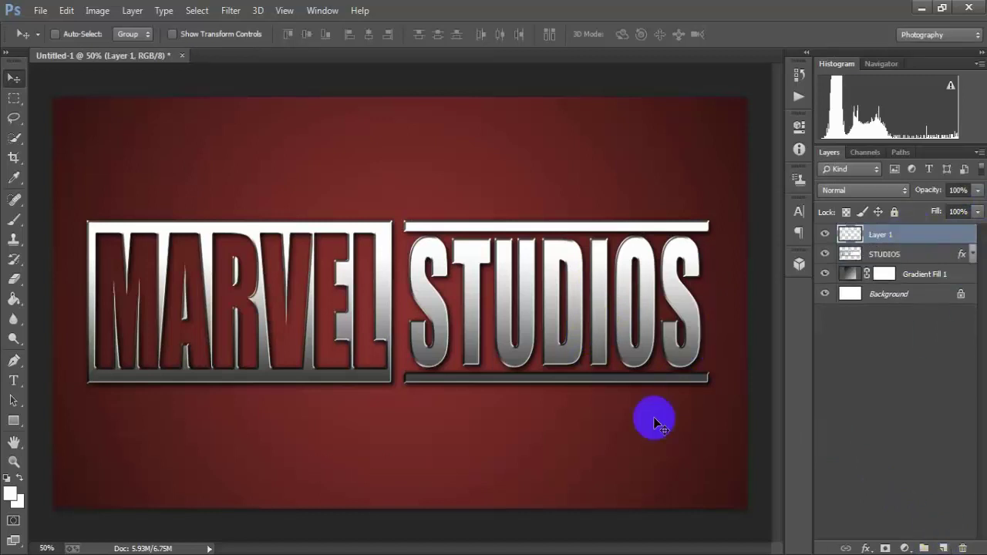
click(14, 300)
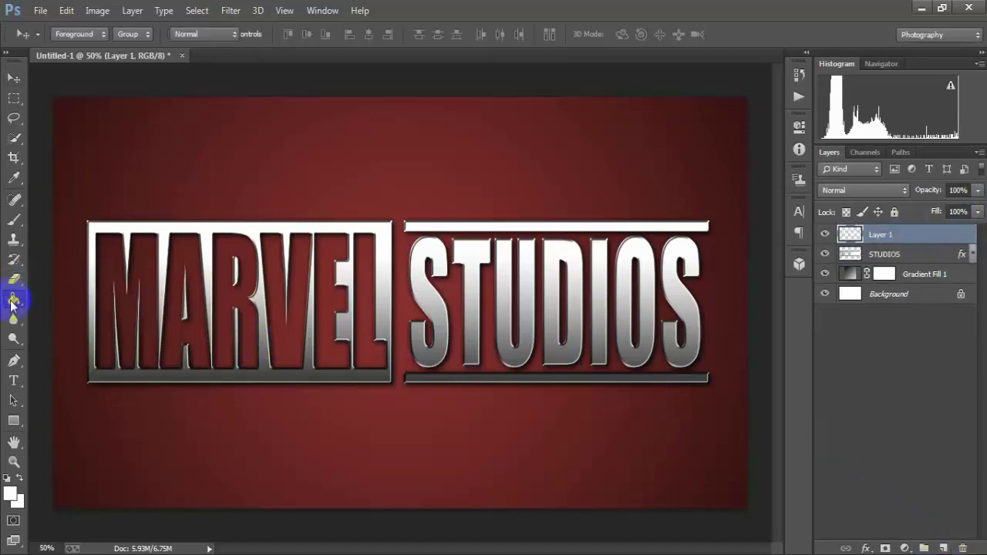
click(90, 311)
click(10, 494)
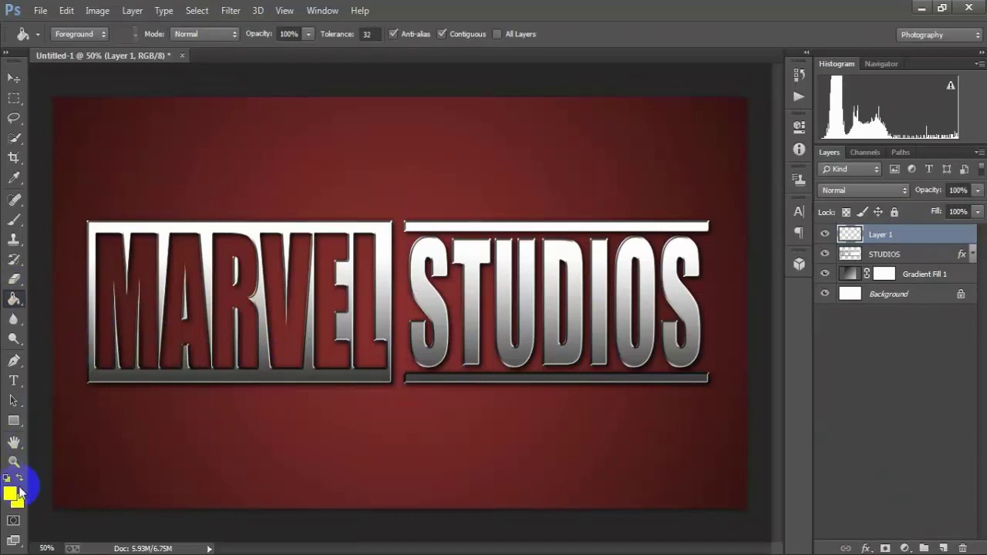
click(308, 237)
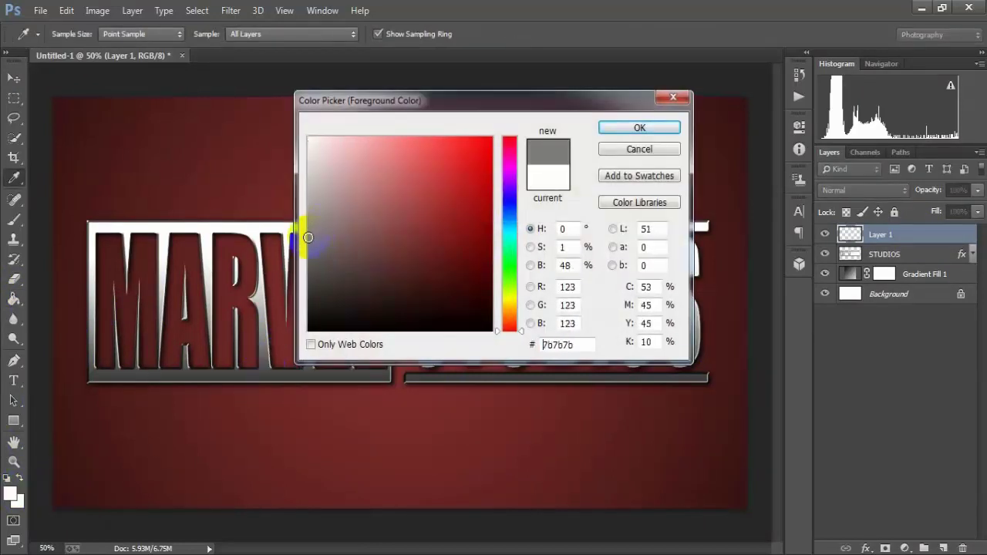
click(639, 127)
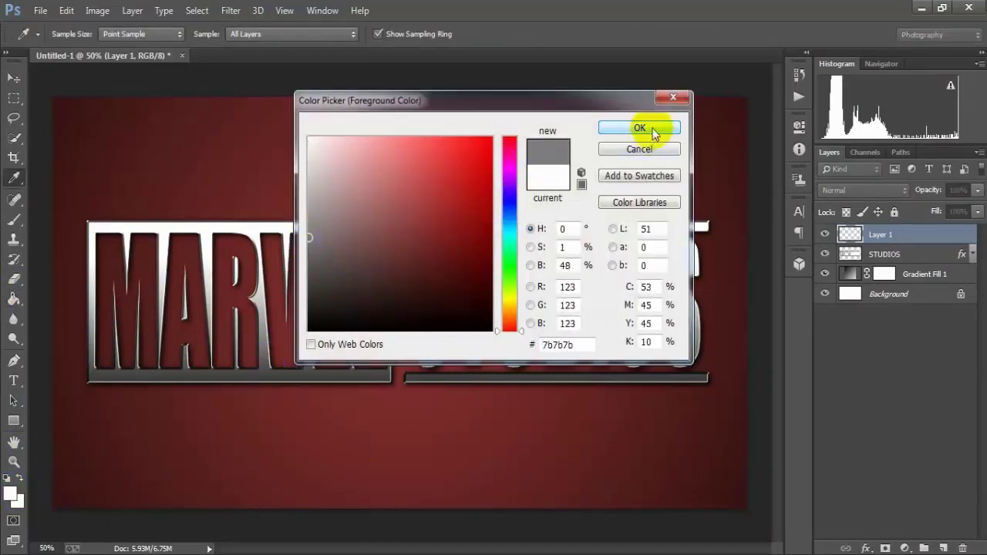
click(381, 161)
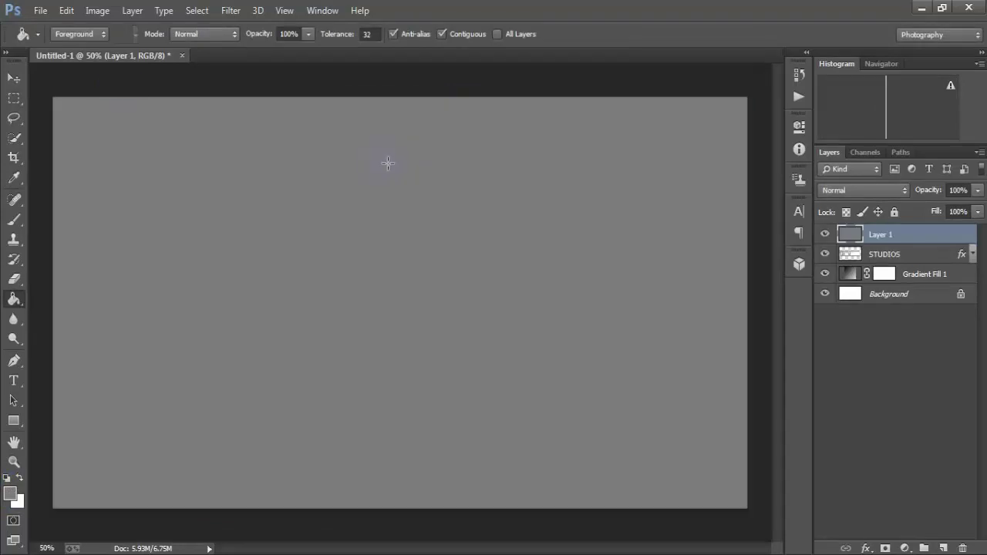
click(14, 78)
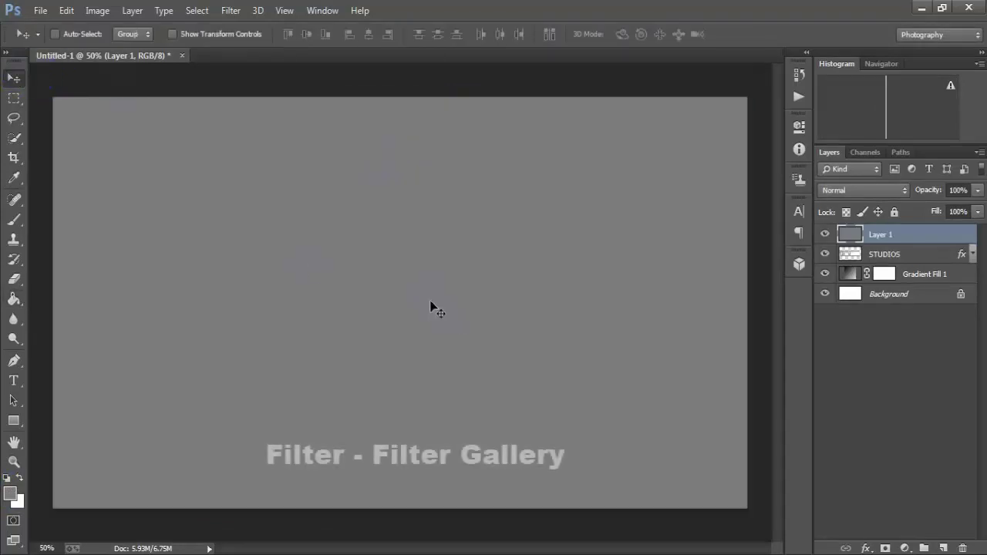
Apply Filter Gallery Film Grain to the grey layer: Grain 13, Highlight Area 4, Intensity 10
click(231, 12)
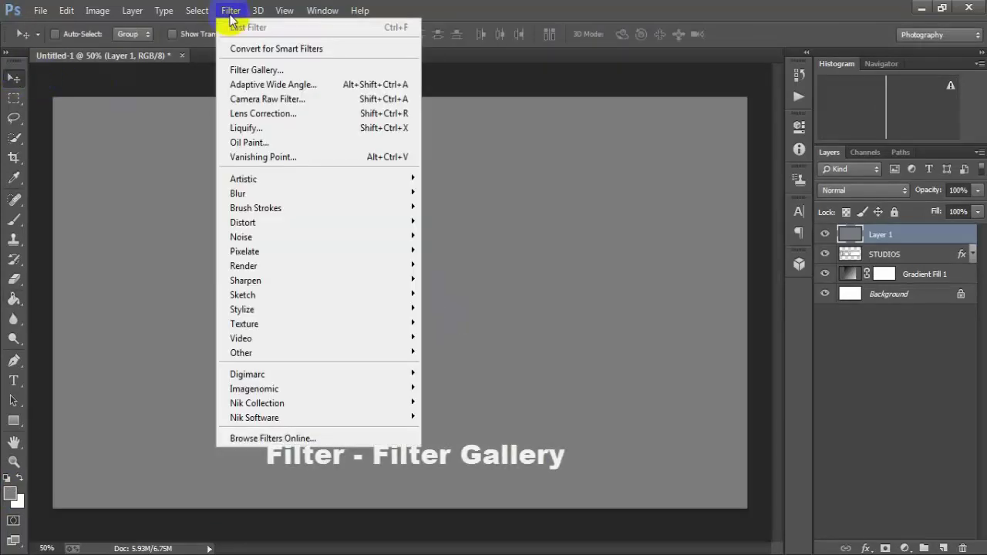
click(357, 69)
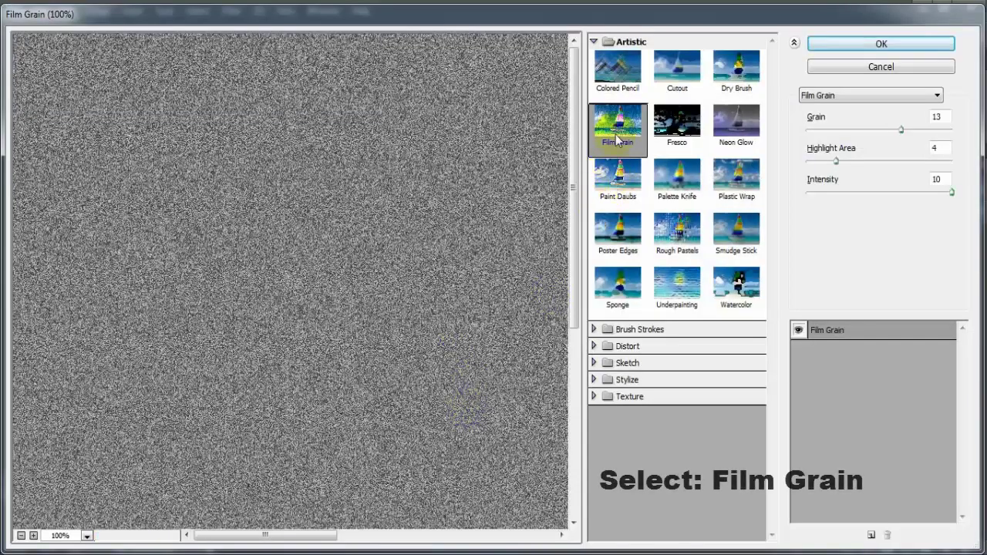
click(614, 128)
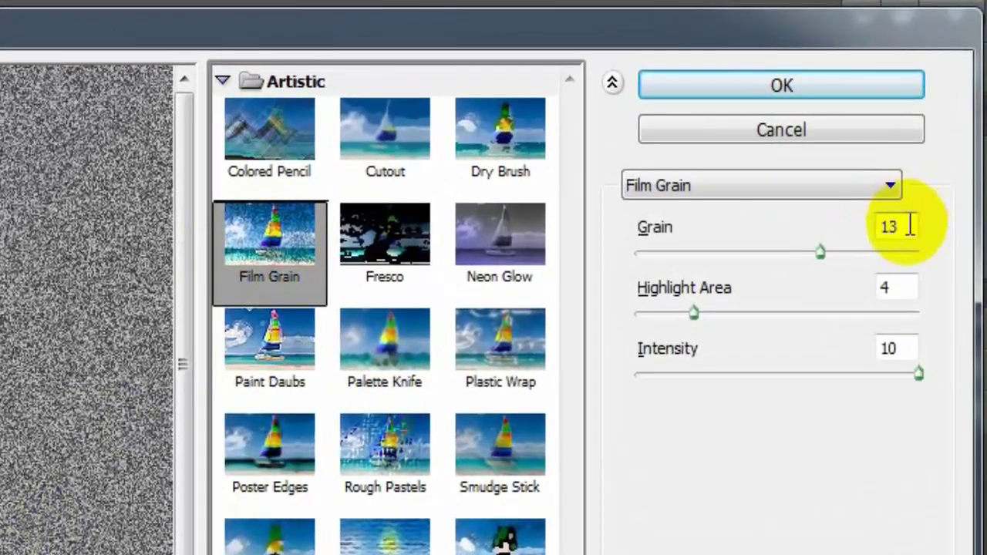
double_click(891, 227)
double_click(888, 288)
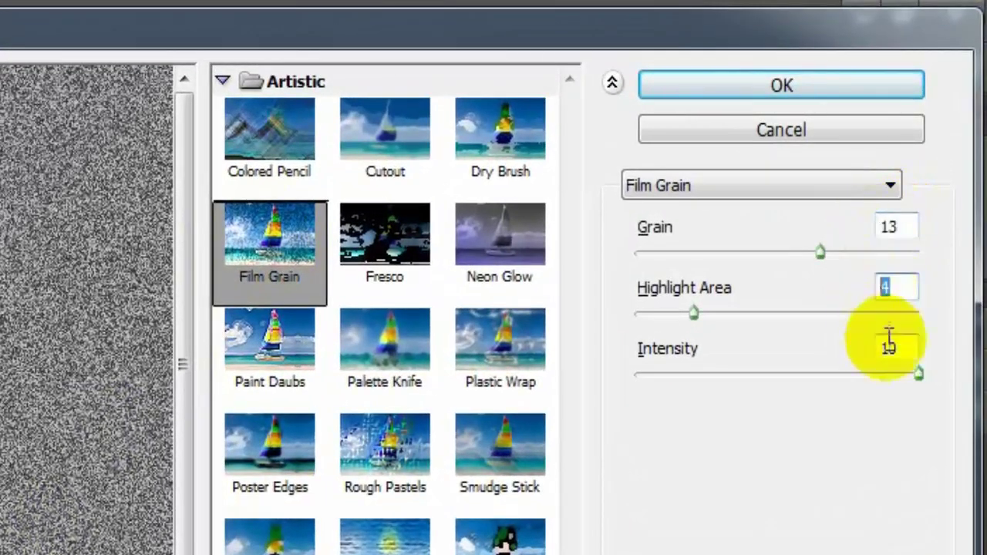
double_click(895, 226)
text(1)
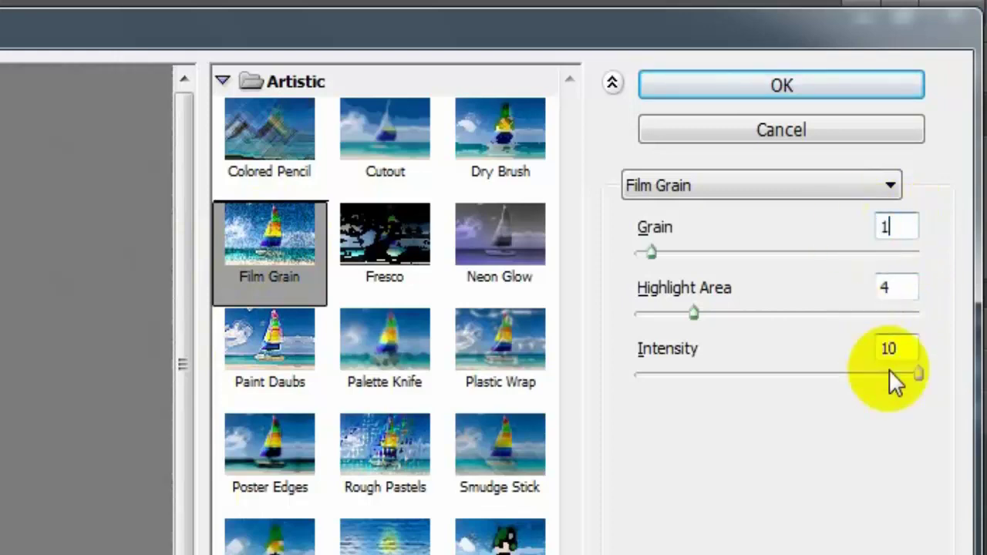
text(3)
key(Tab)
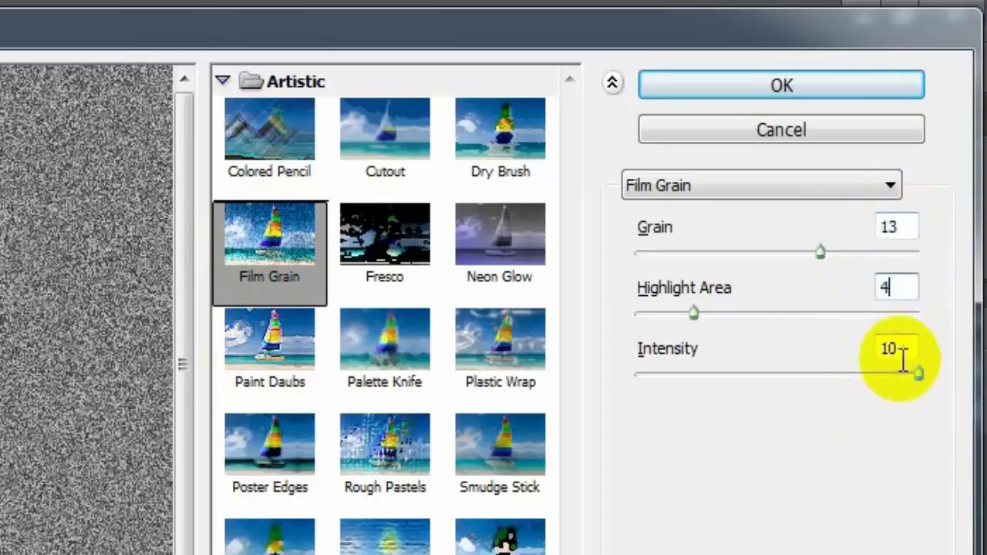
double_click(898, 351)
text(10)
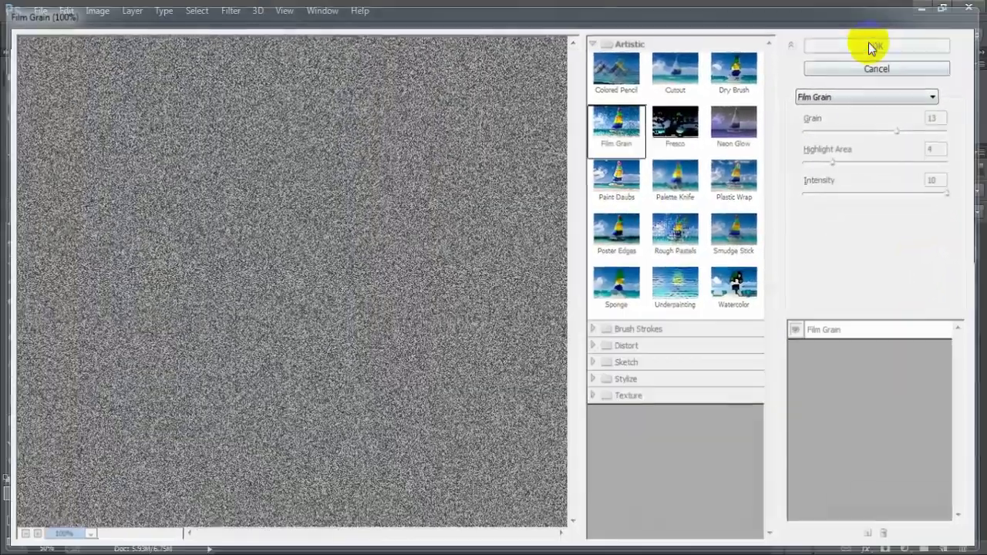
click(869, 42)
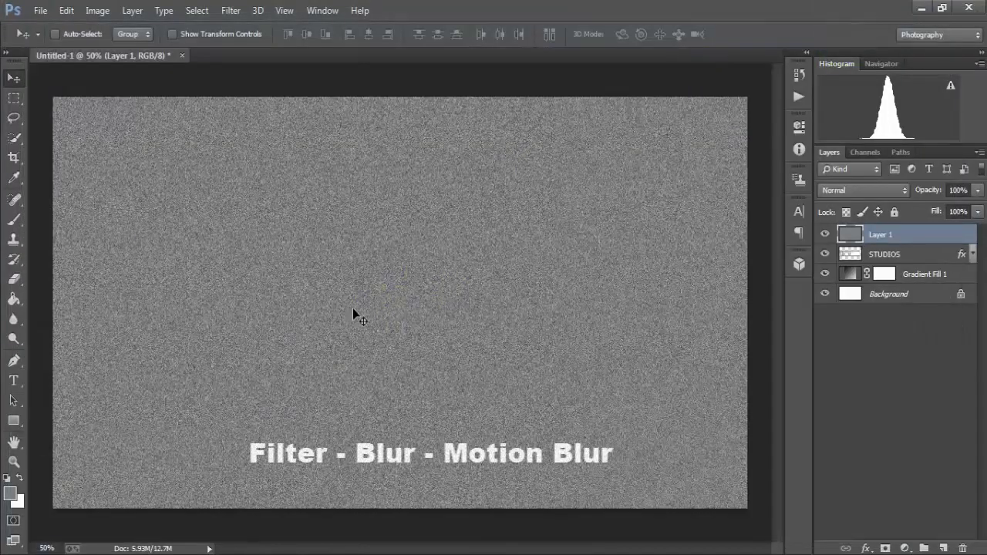
Apply a Motion Blur to Layer 1 with angle -90° and distance 2000 pixels
click(231, 11)
mouse_move(316, 193)
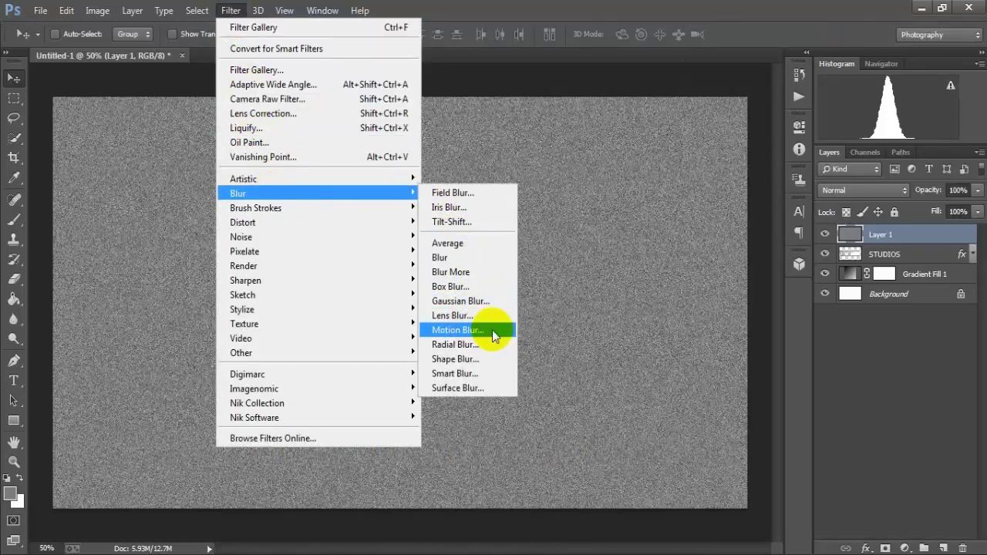
click(493, 335)
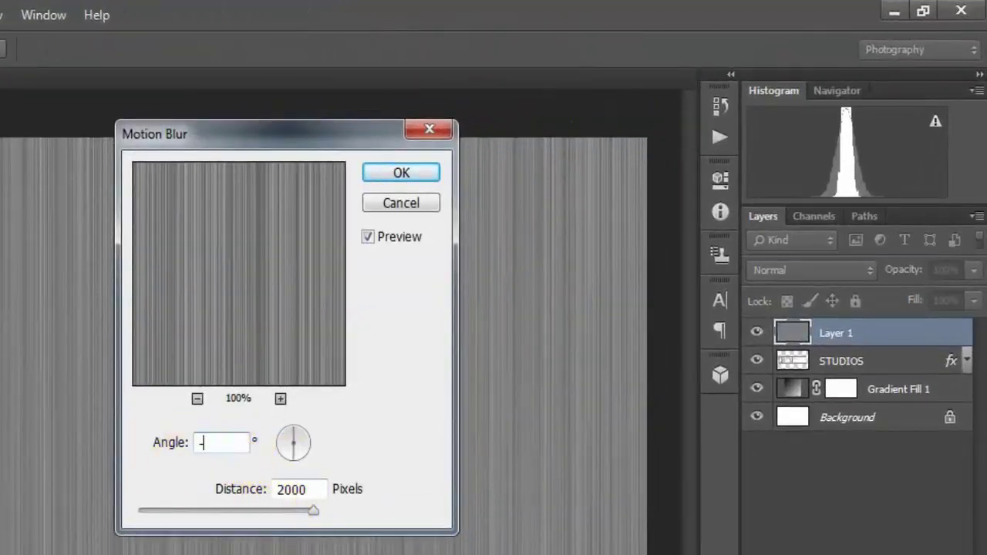
text(90)
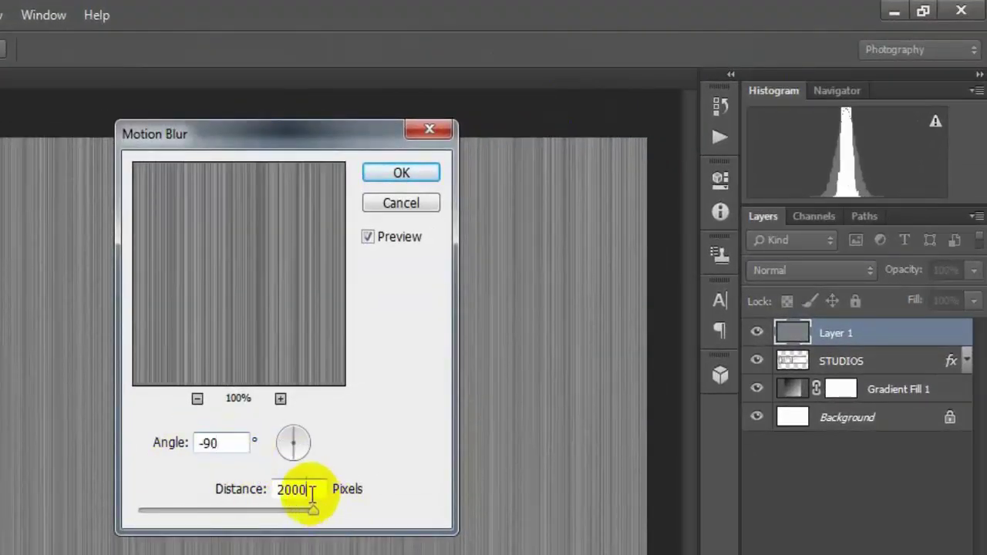
double_click(312, 490)
text(2000)
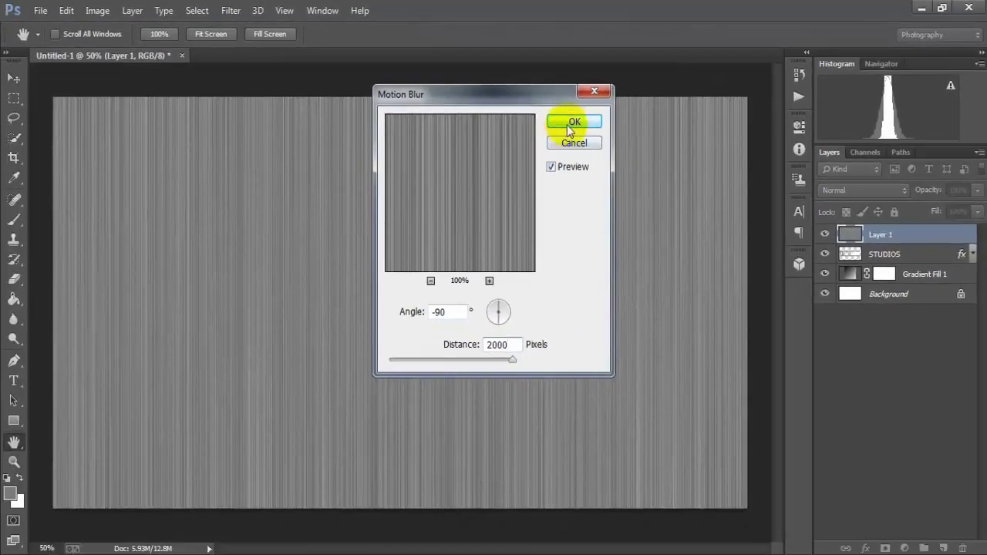
click(564, 128)
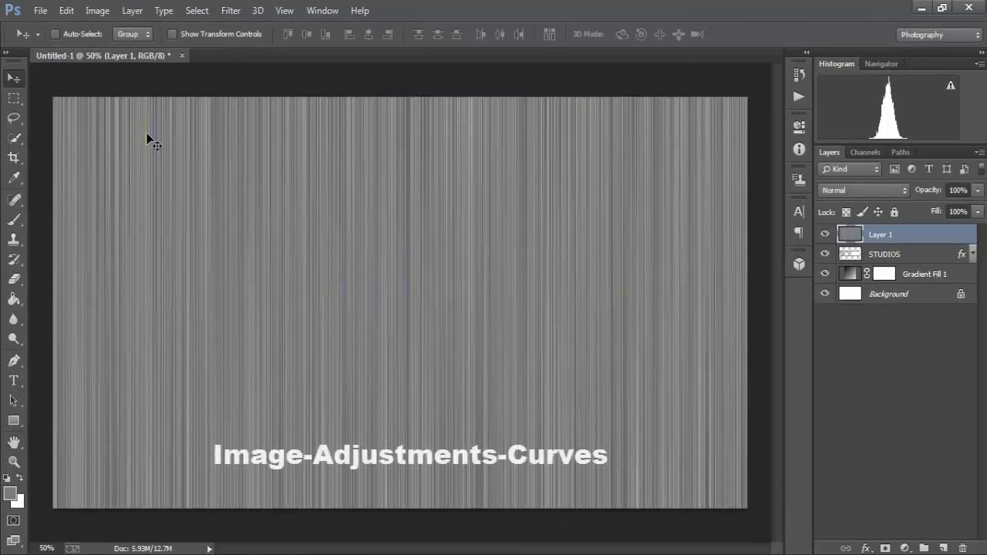
Give Layer 1's streaks an S-shaped Curves adjustment that darkens shadows and brightens highlights
click(97, 11)
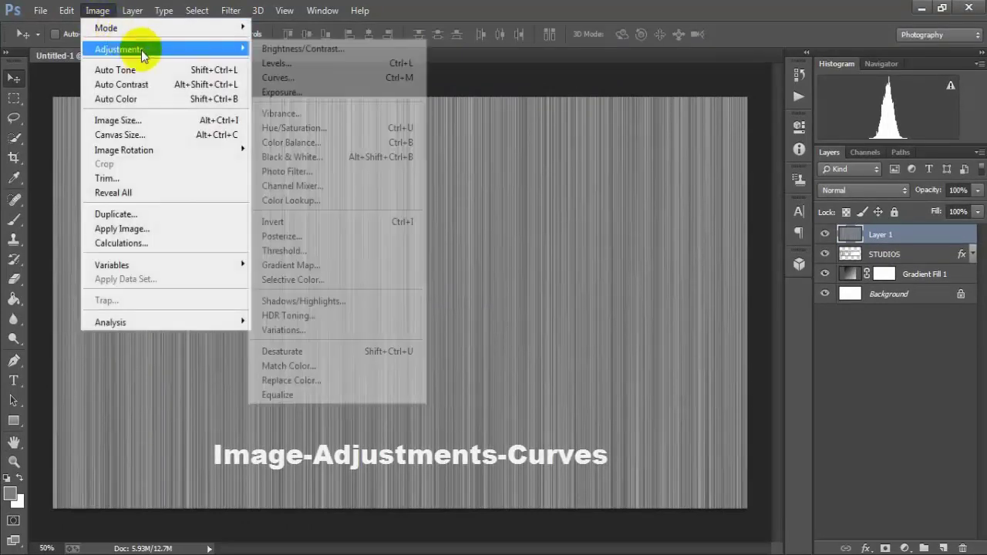
mouse_move(119, 49)
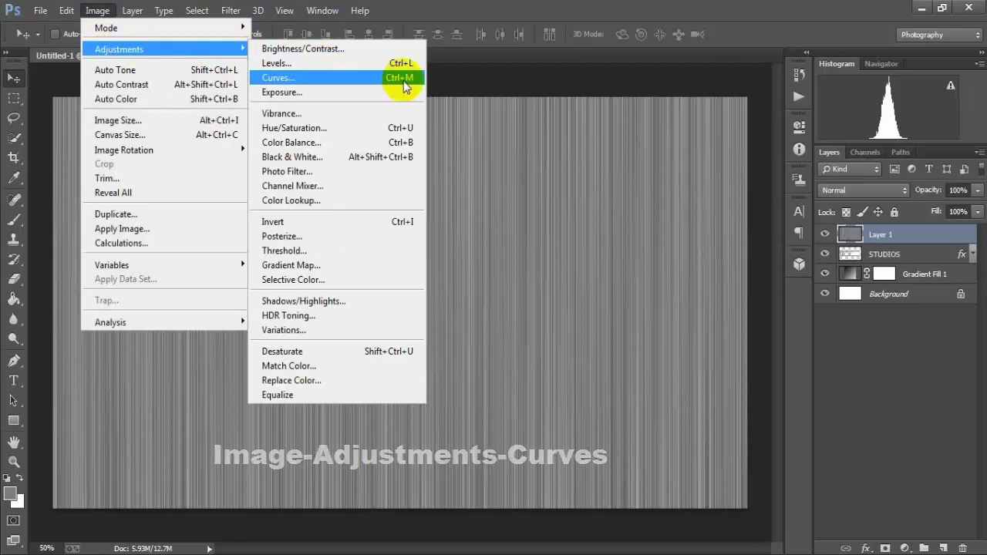
click(403, 81)
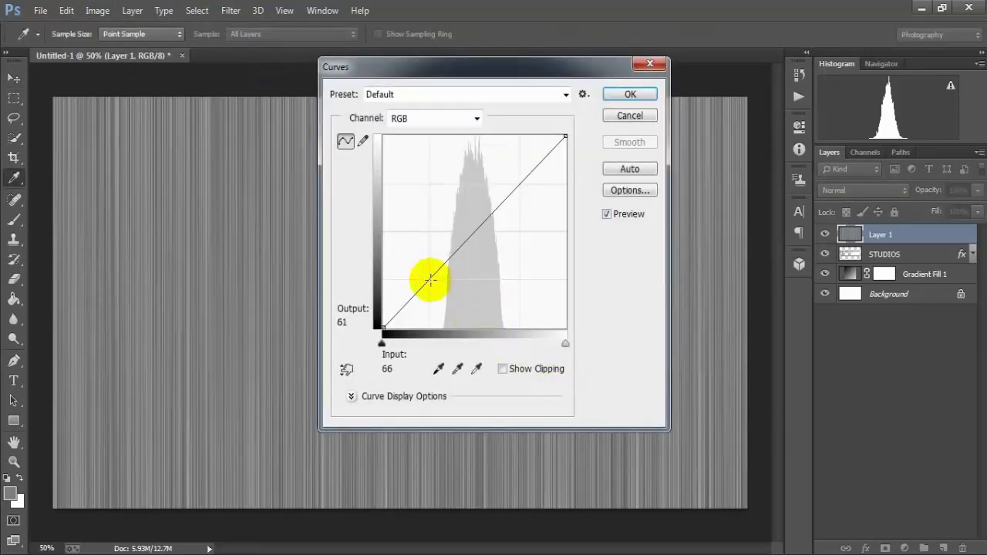
drag(435, 285, 441, 290)
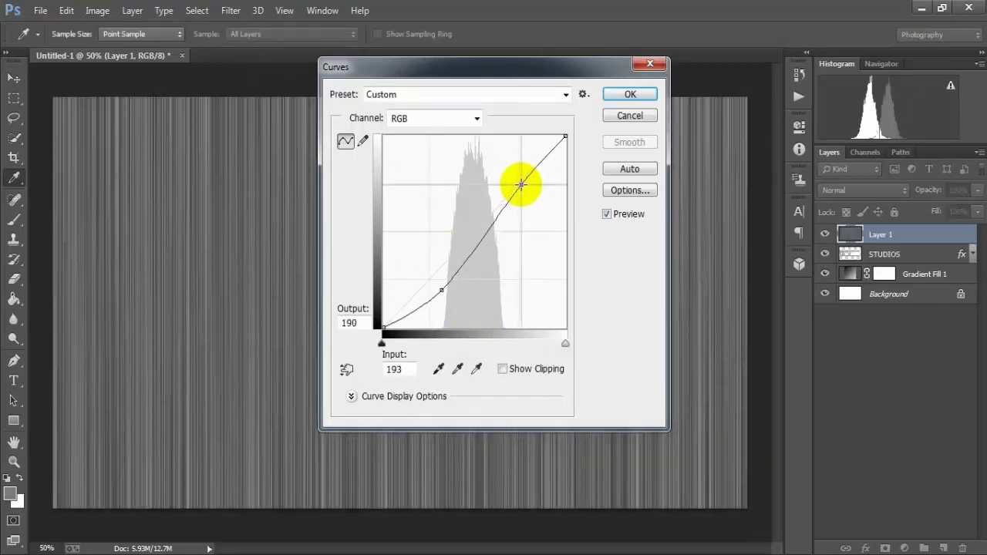
click(520, 182)
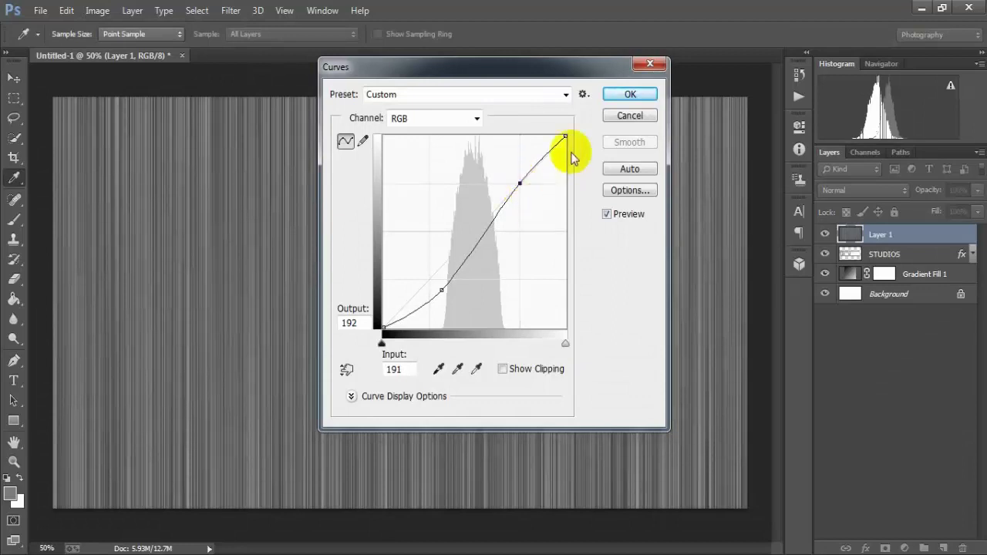
click(629, 94)
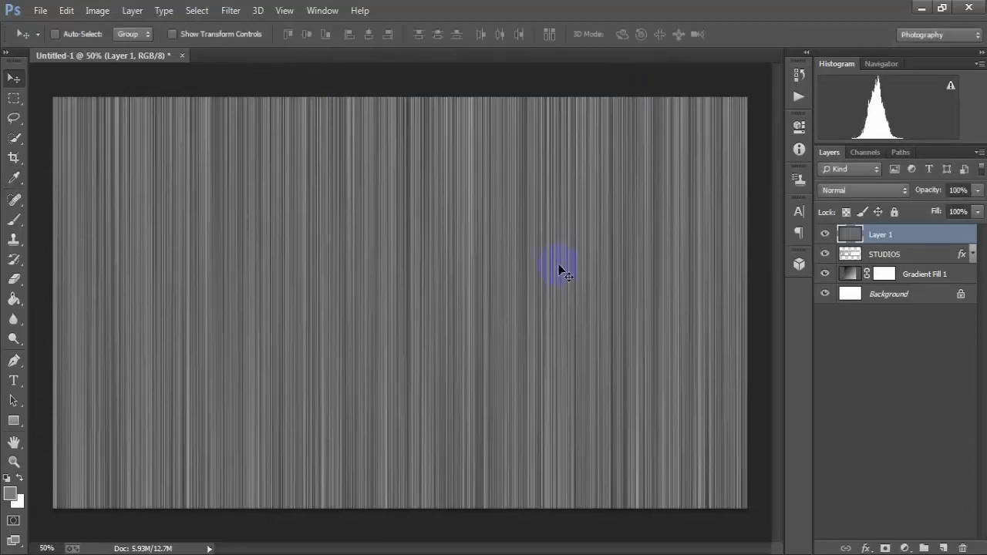
click(895, 259)
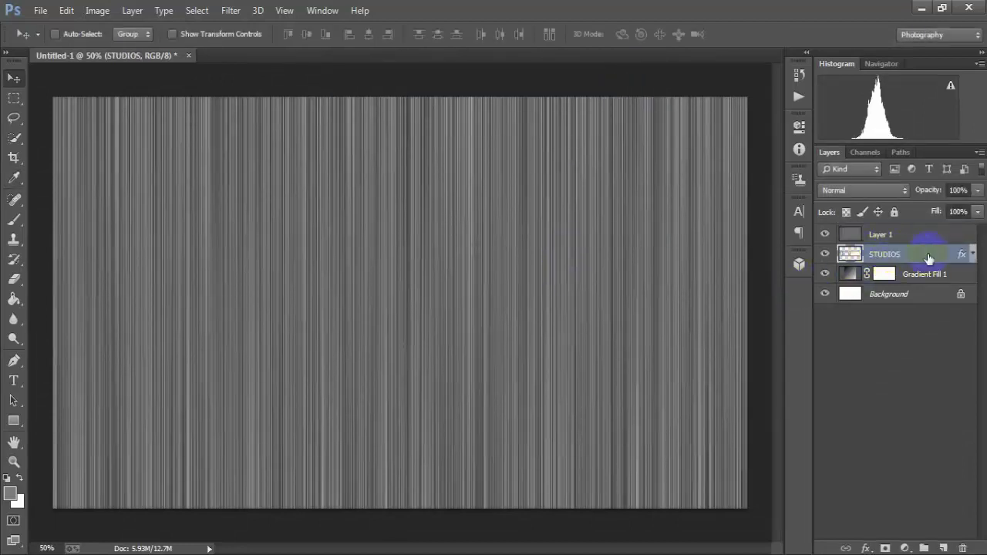
Load the STUDIOS lettering as a selection and add it as Layer 1's layer mask
ctrl+click(849, 257)
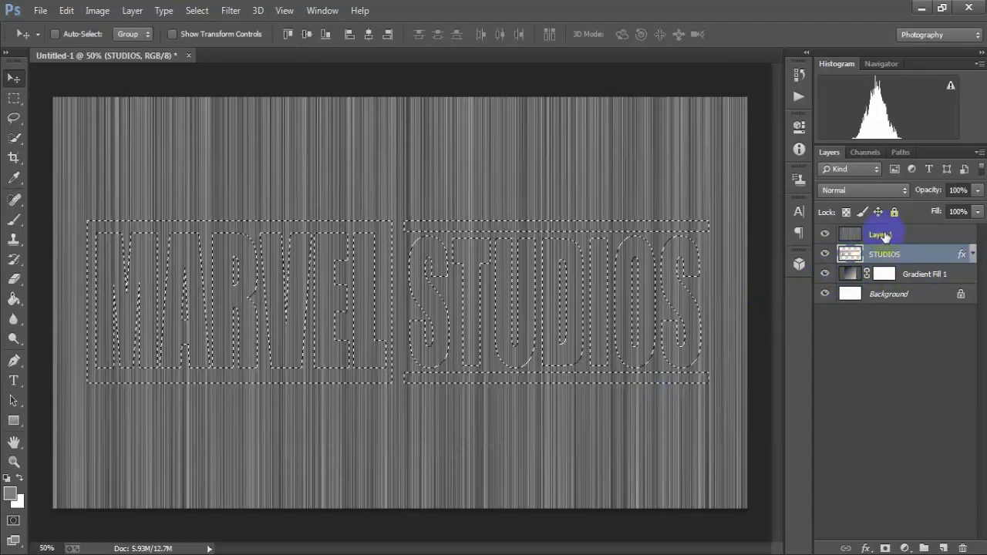
click(885, 235)
click(826, 235)
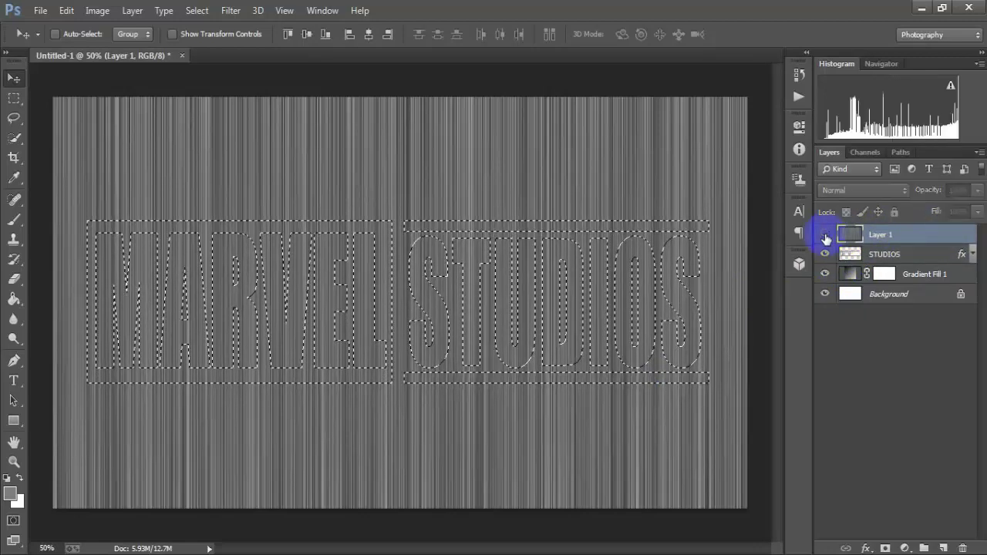
click(826, 236)
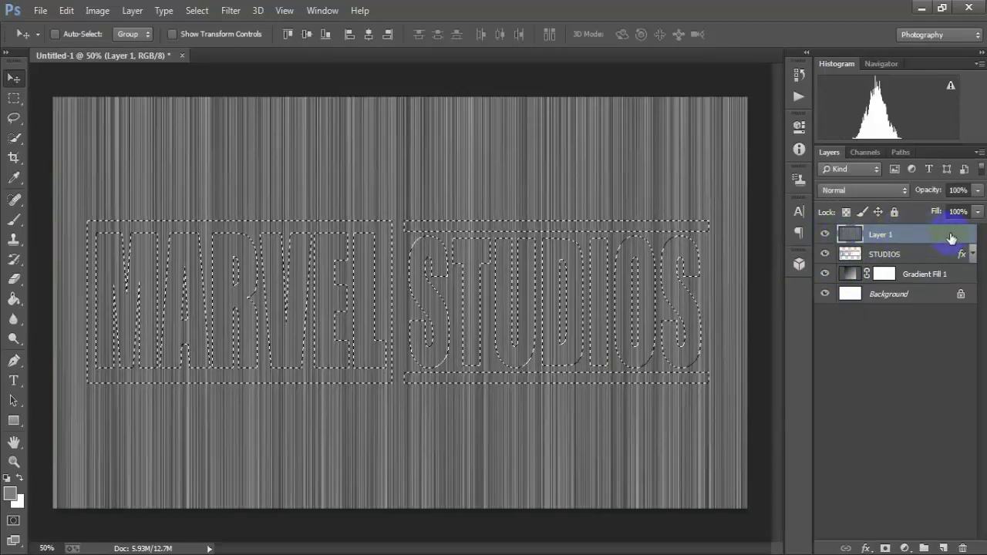
click(885, 549)
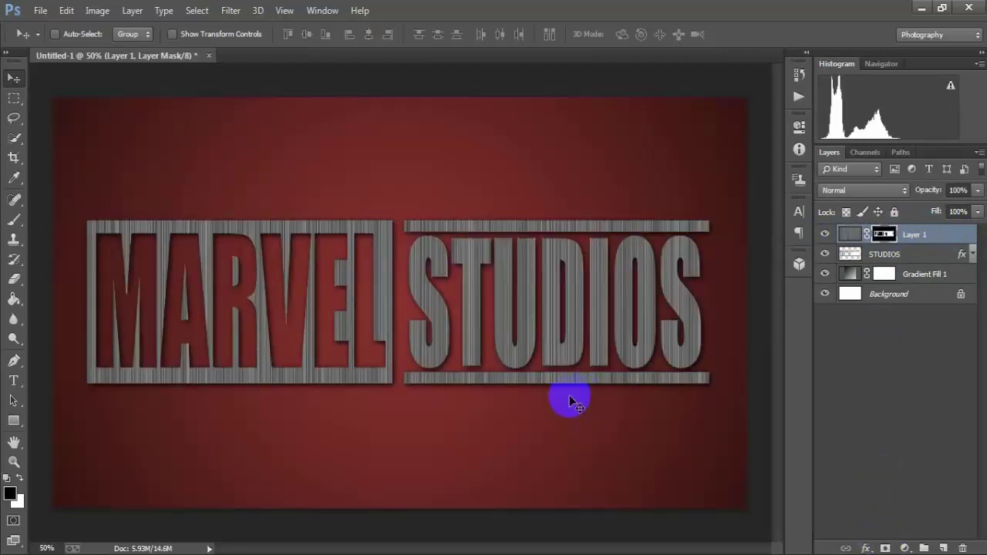
Set Layer 1 to Overlay blend mode, then zoom in to inspect the chrome lettering
click(848, 191)
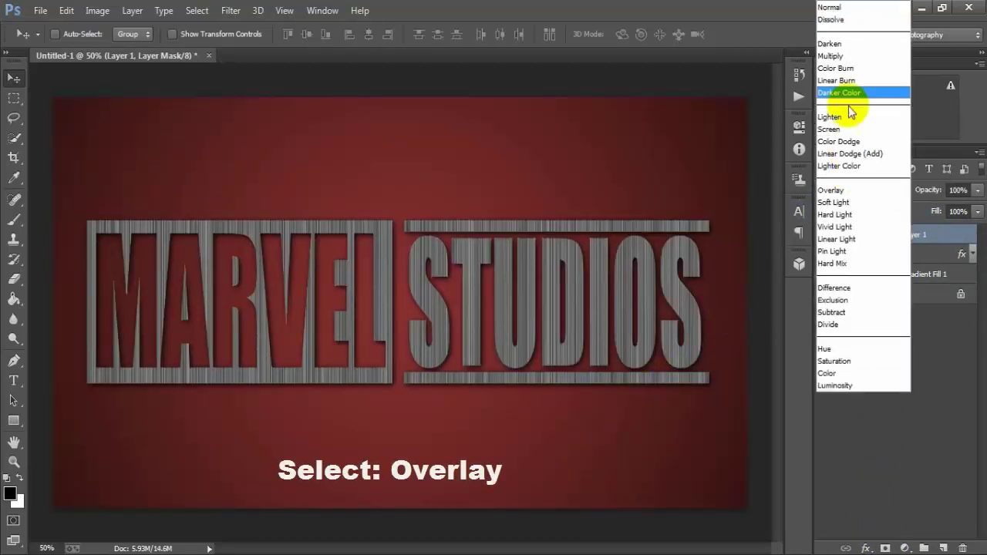
click(883, 198)
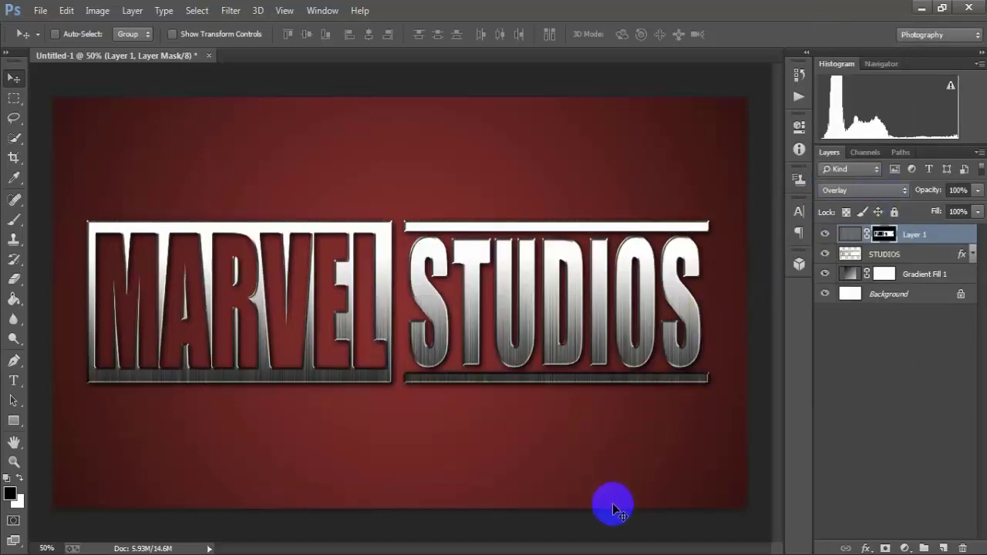
click(13, 463)
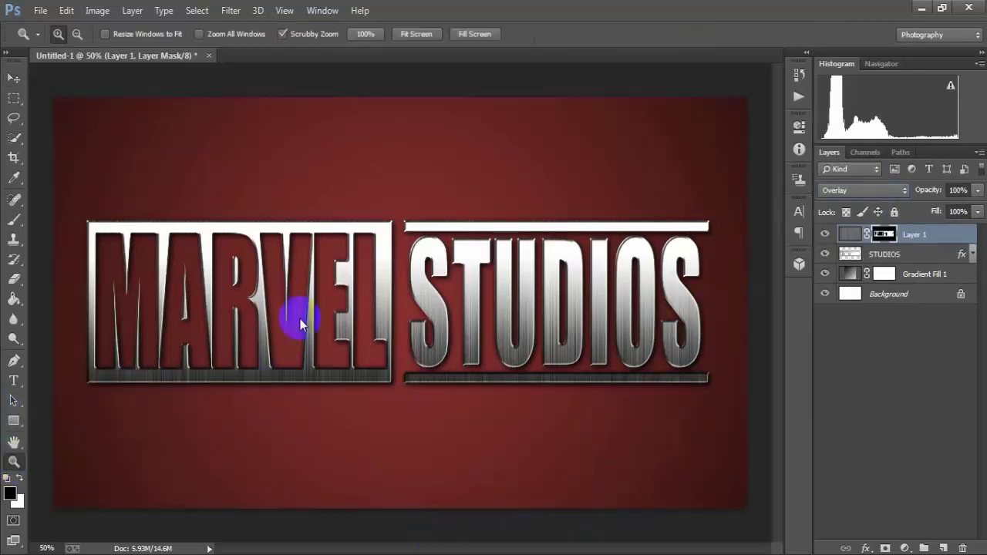
click(311, 314)
mouse_move(307, 321)
mouse_down()
mouse_move(315, 311)
mouse_move(399, 304)
mouse_move(227, 309)
mouse_move(265, 315)
mouse_up()
alt+click(274, 321)
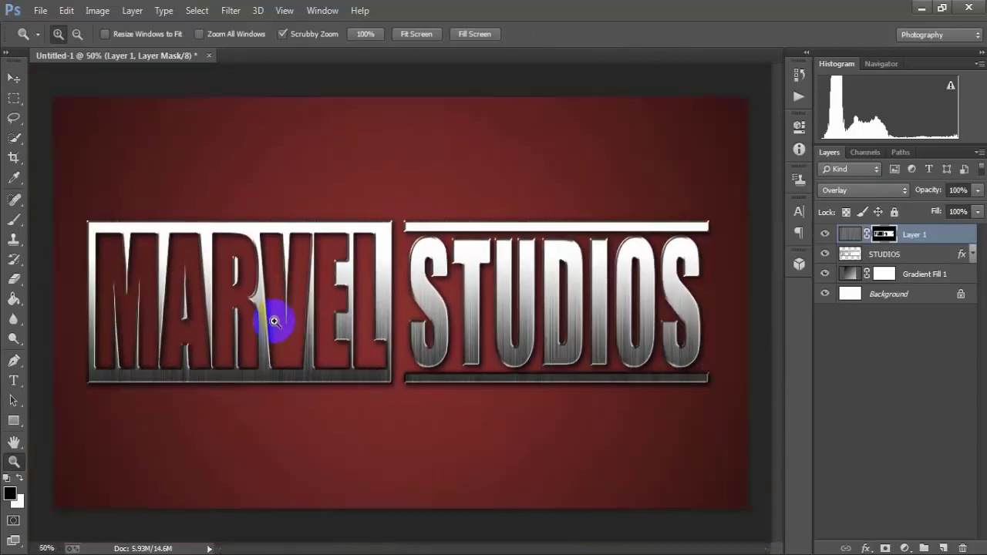
click(14, 78)
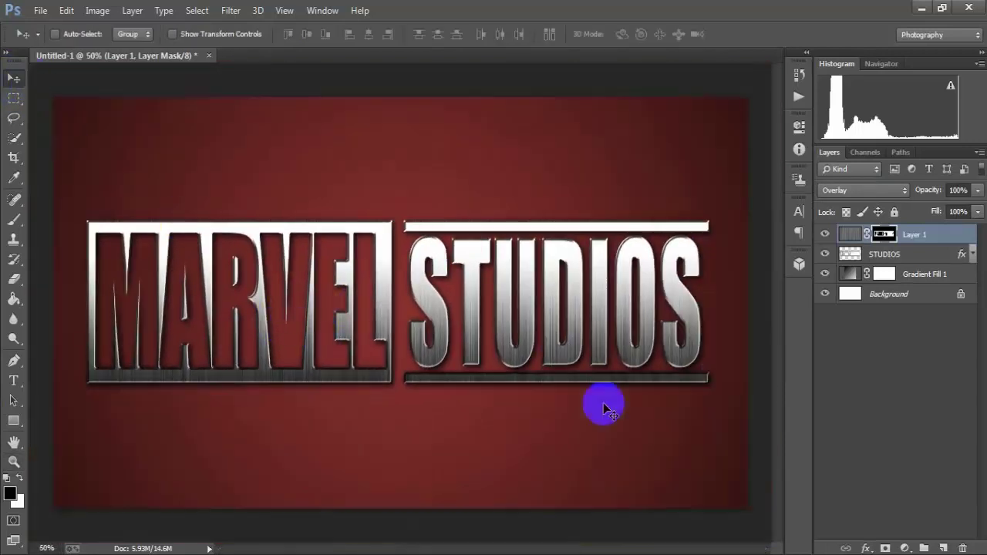